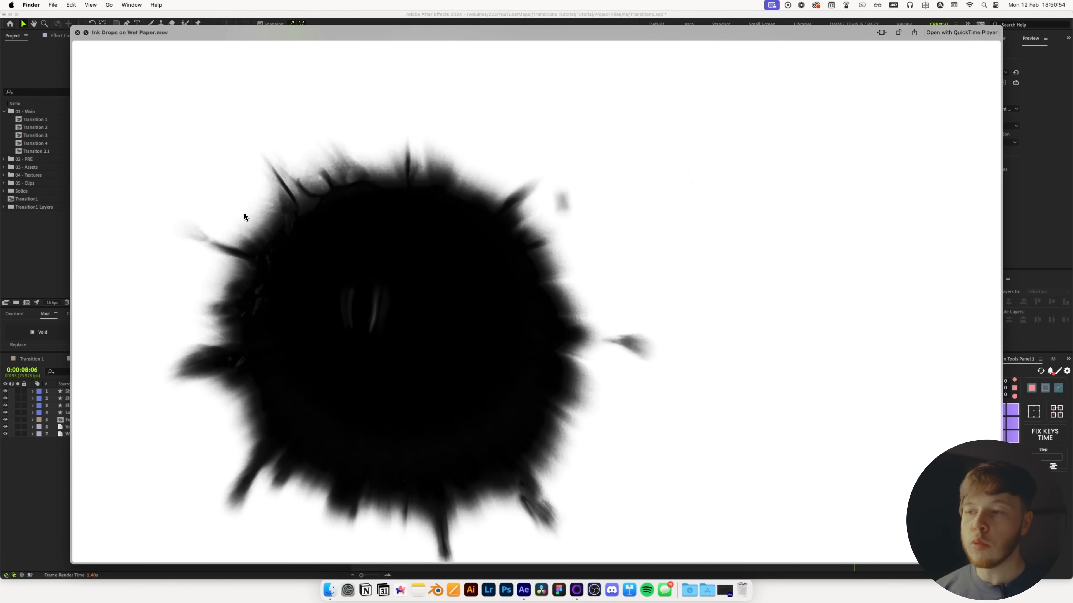
Preview the Ink Drops on Wet Paper clips to compare how the ink spreads, and close the preview.
mouse_move(338, 534)
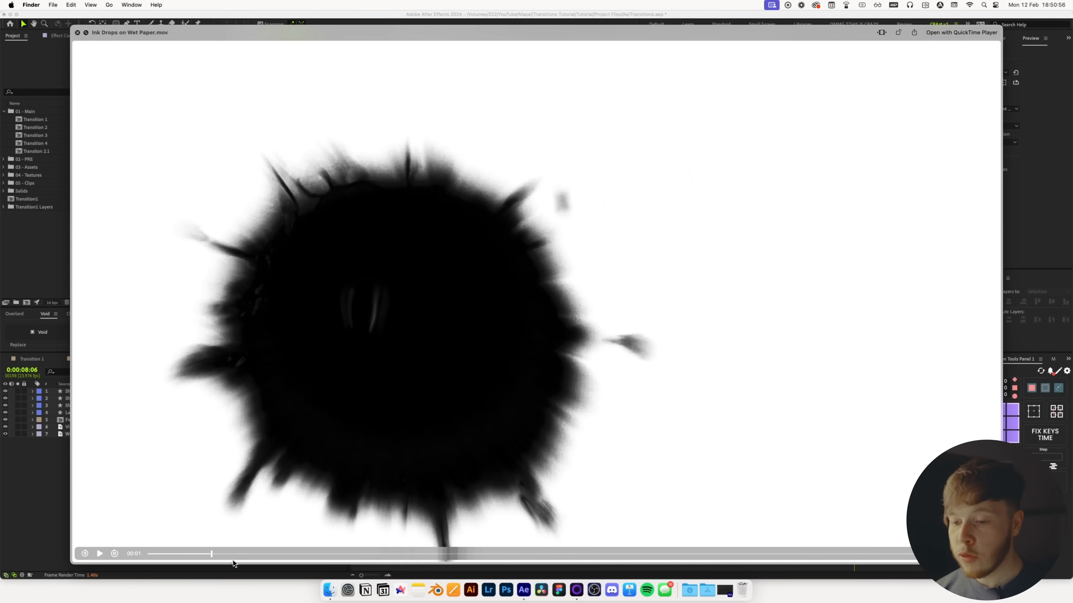
drag(284, 558, 326, 554)
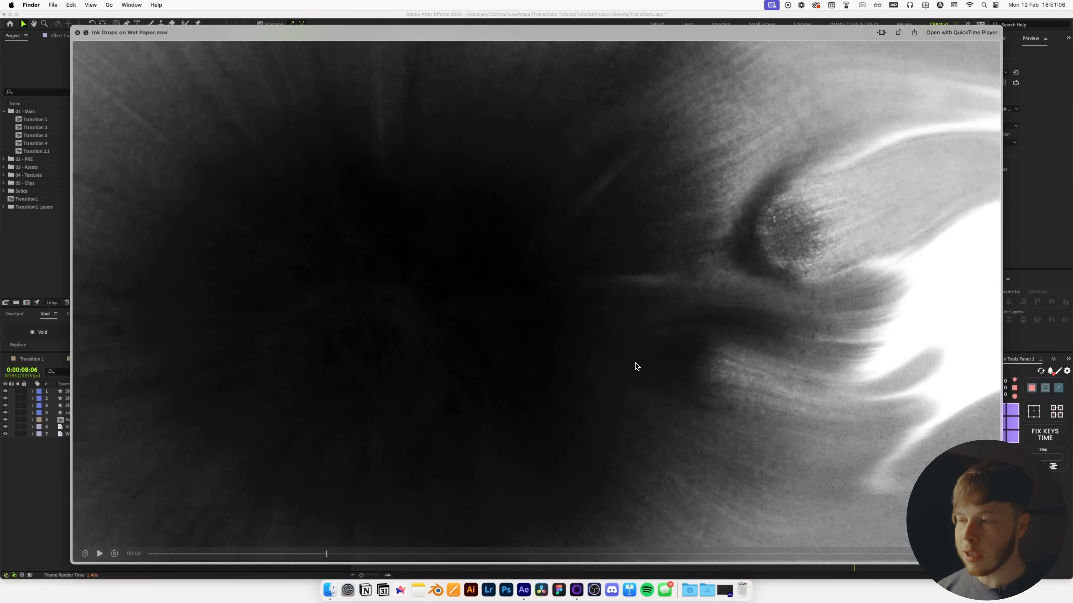
key(Down)
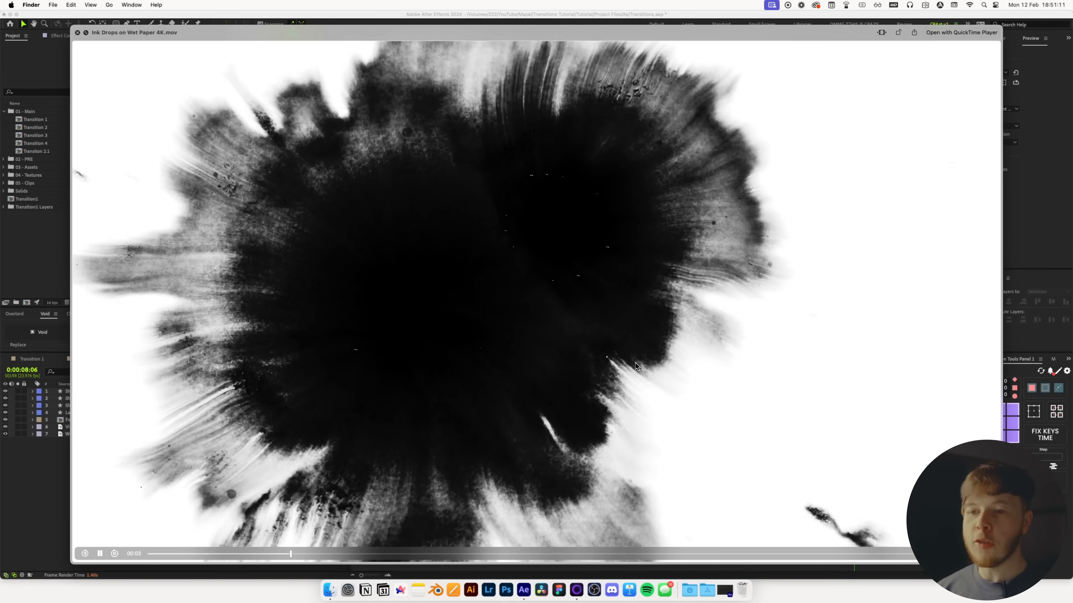
key(Down)
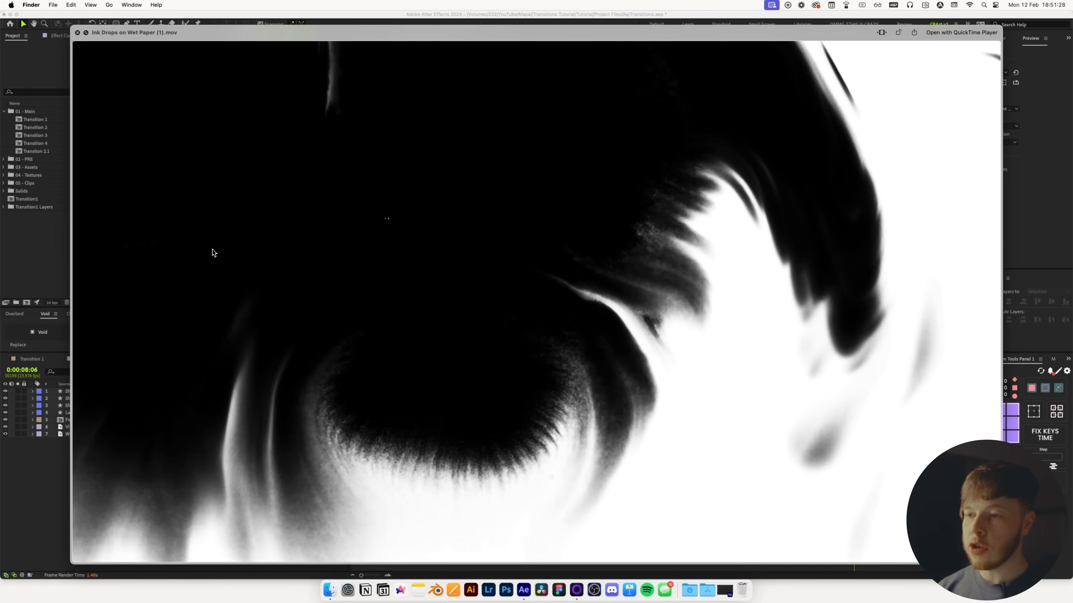
key(space)
Add Ink Drops on Wet Paper.mov from Finder to the After Effects composition, over the map, with its layer directly above Vintage World Map Africa.jpg.
drag(604, 353, 397, 486)
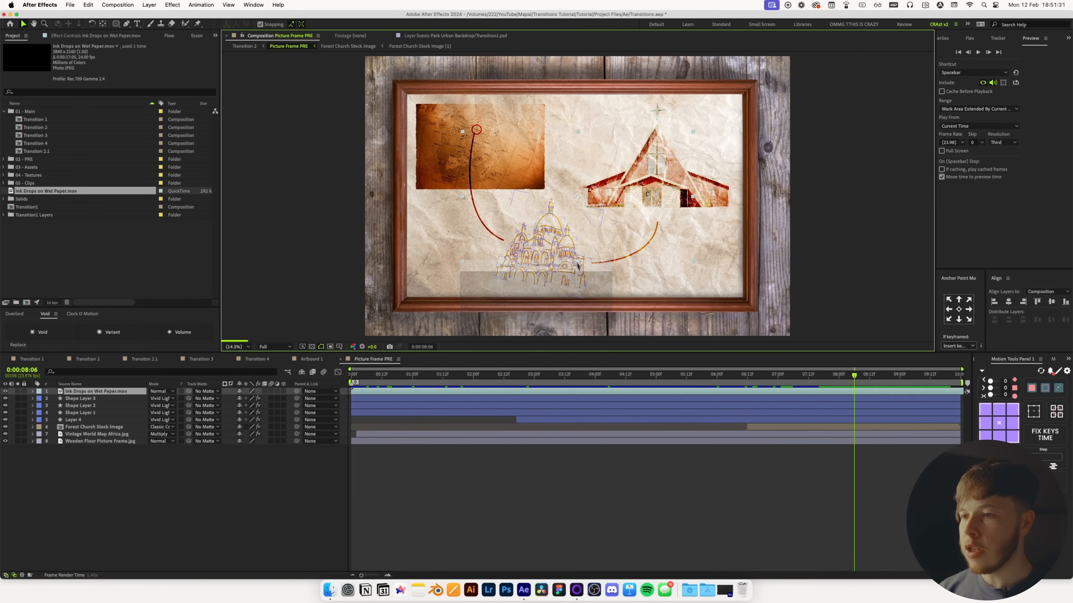
drag(565, 219, 500, 171)
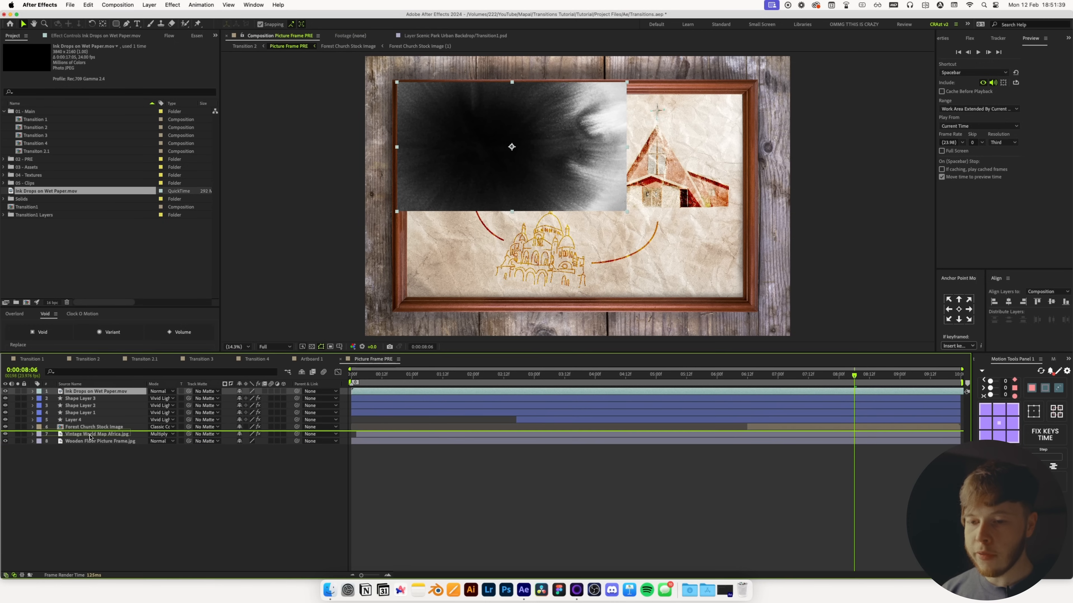
mouse_move(98, 439)
mouse_down()
mouse_move(184, 434)
mouse_move(173, 435)
mouse_up()
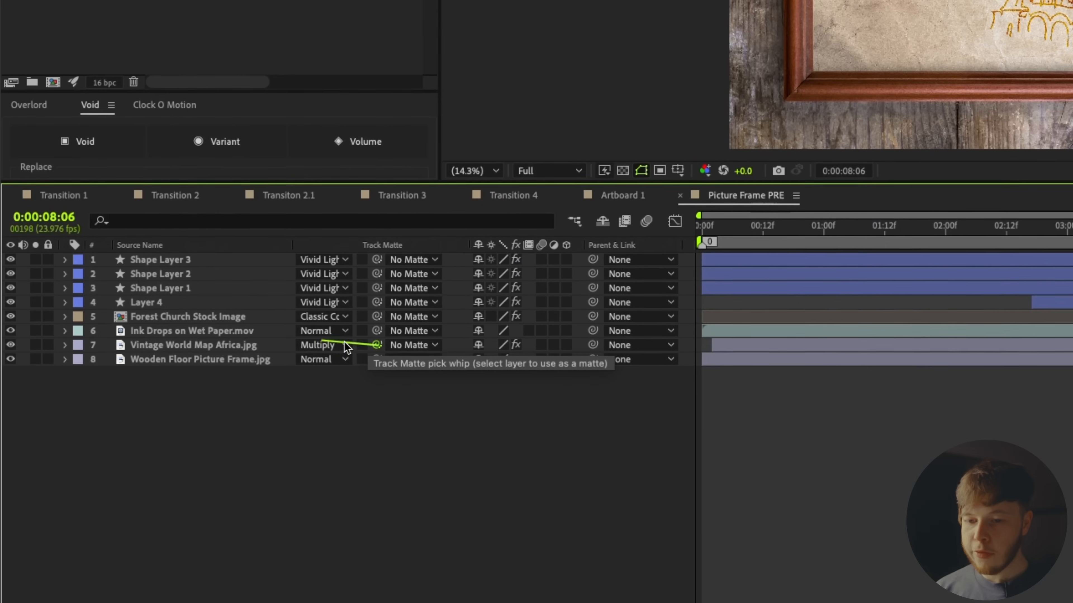
Use the Ink Drops on Wet Paper.mov layer as an inverted luma matte for Vintage World Map Africa.jpg.
drag(346, 347, 183, 359)
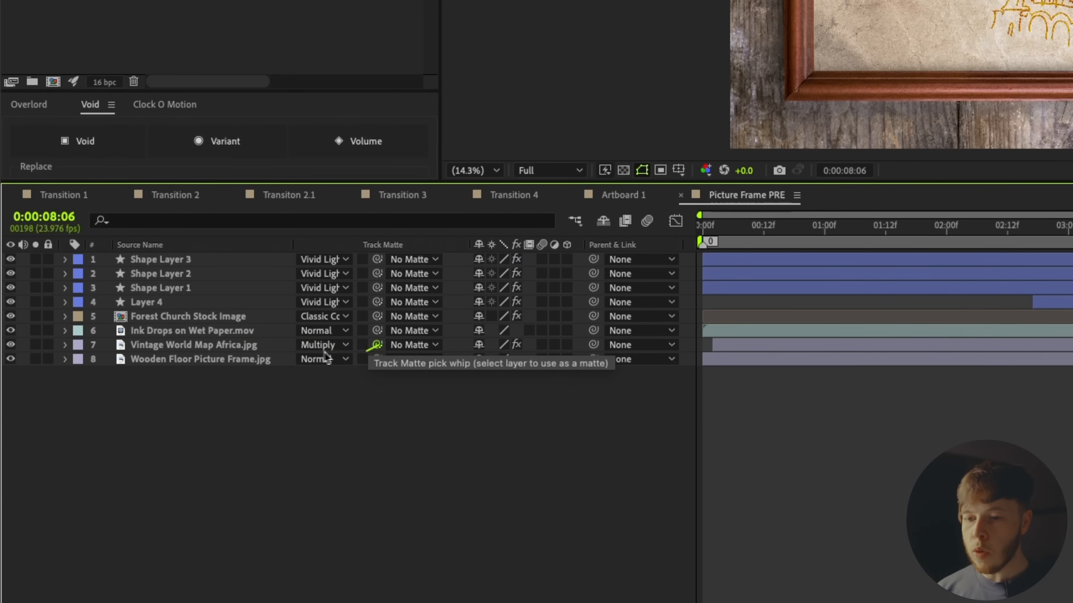
drag(354, 345, 188, 338)
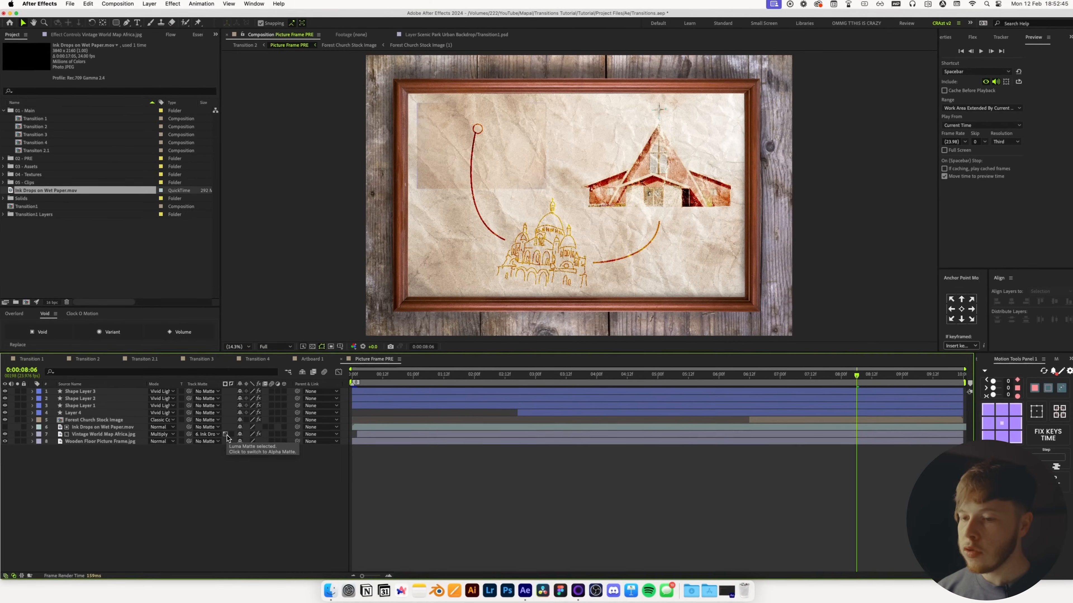
click(6, 427)
click(6, 427)
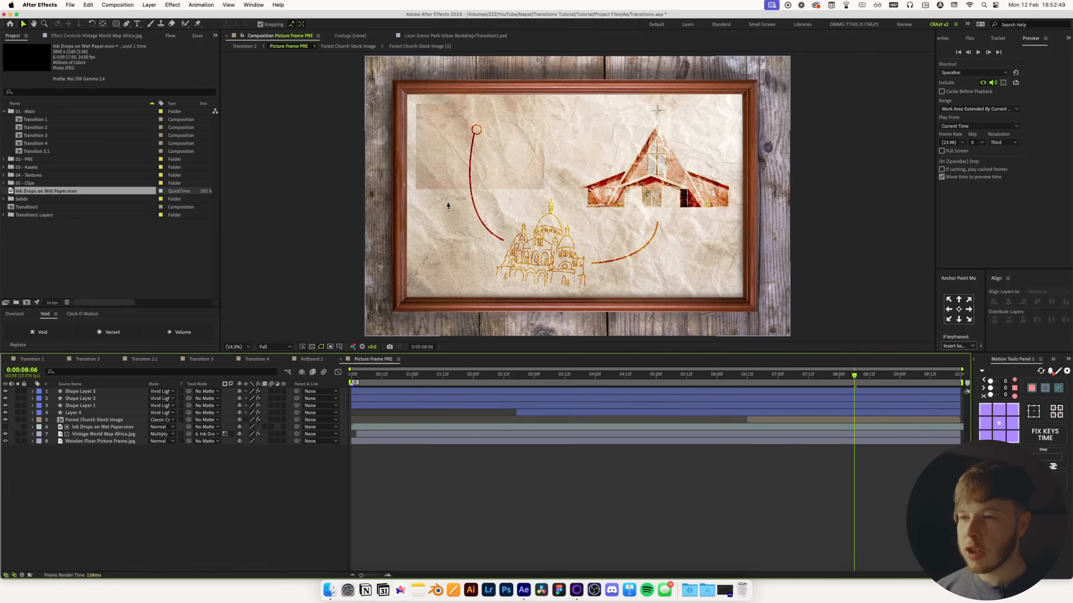
click(231, 435)
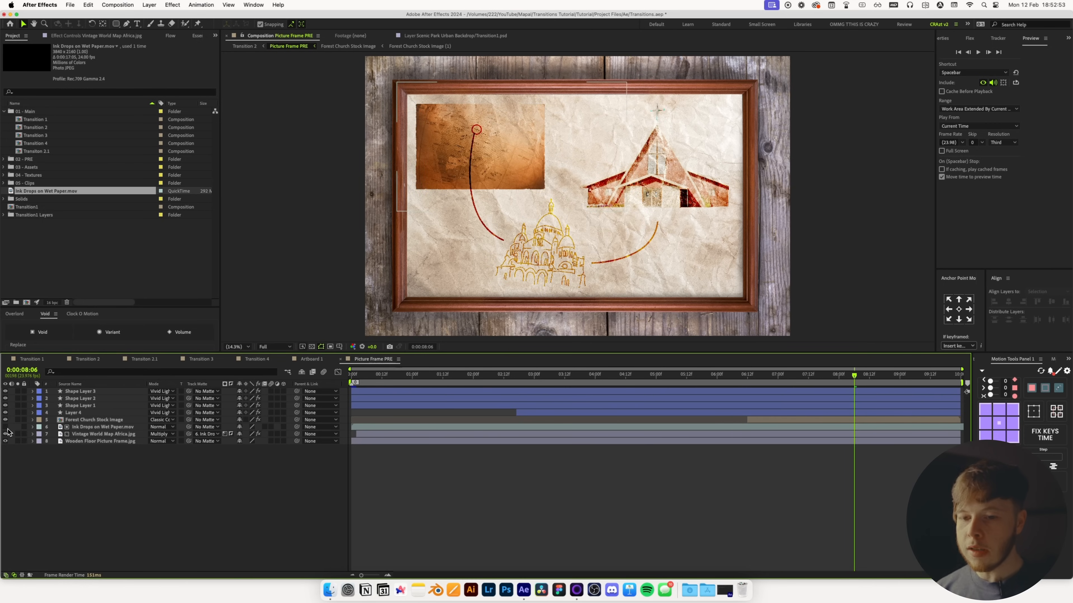
Show the ink drops matte, shift it left across the map image, and hide it again.
click(5, 427)
click(540, 173)
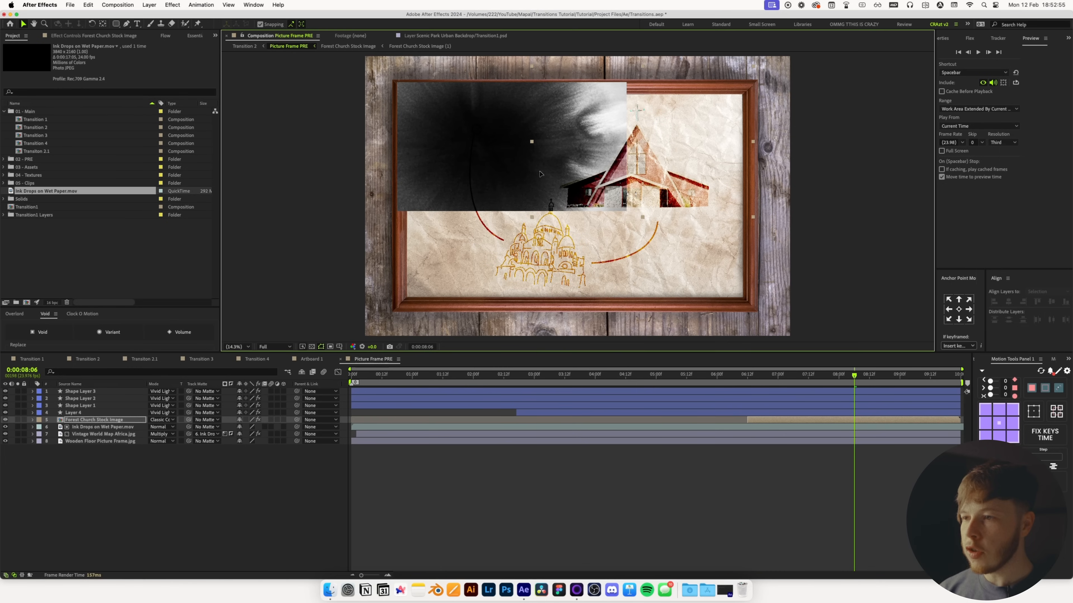
key(super+z)
drag(431, 173, 370, 177)
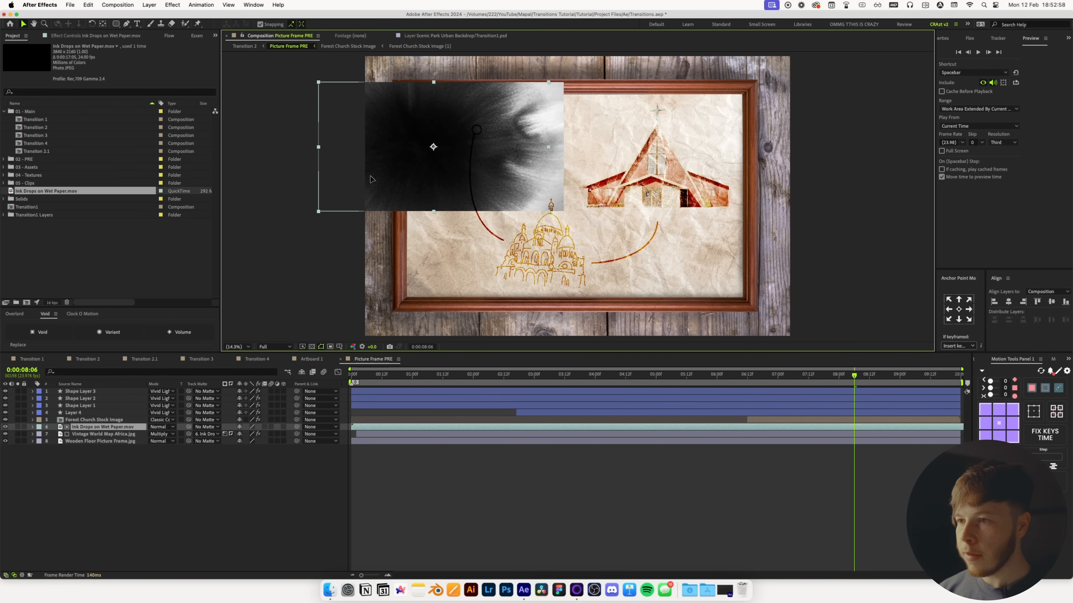
click(6, 427)
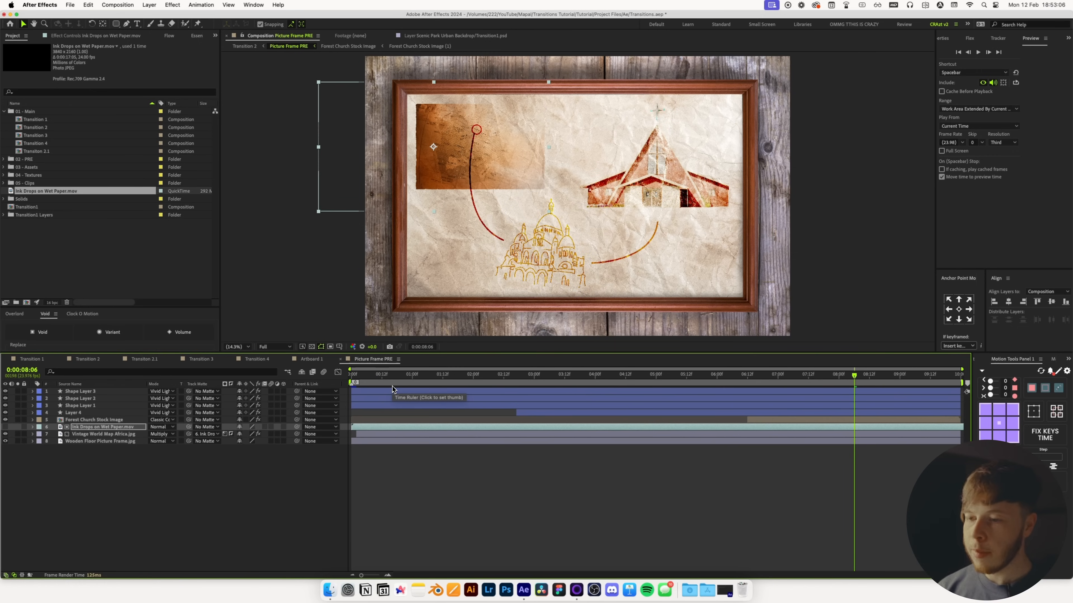
Play the ink reveal from the start and shift the ink drops layer slightly earlier in time.
drag(403, 378, 327, 379)
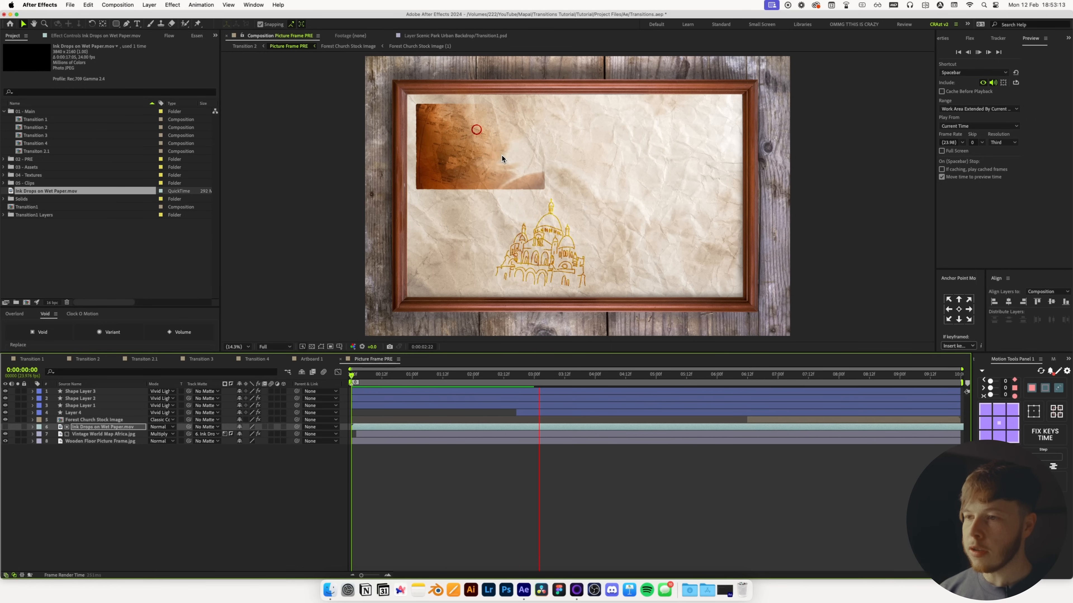
key(space)
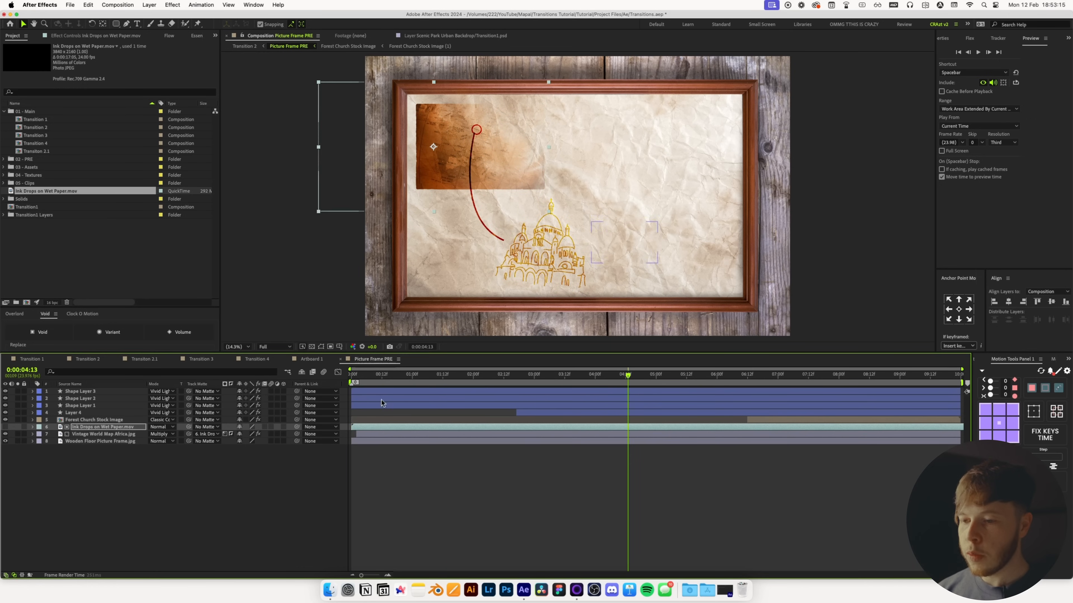
drag(373, 432, 370, 431)
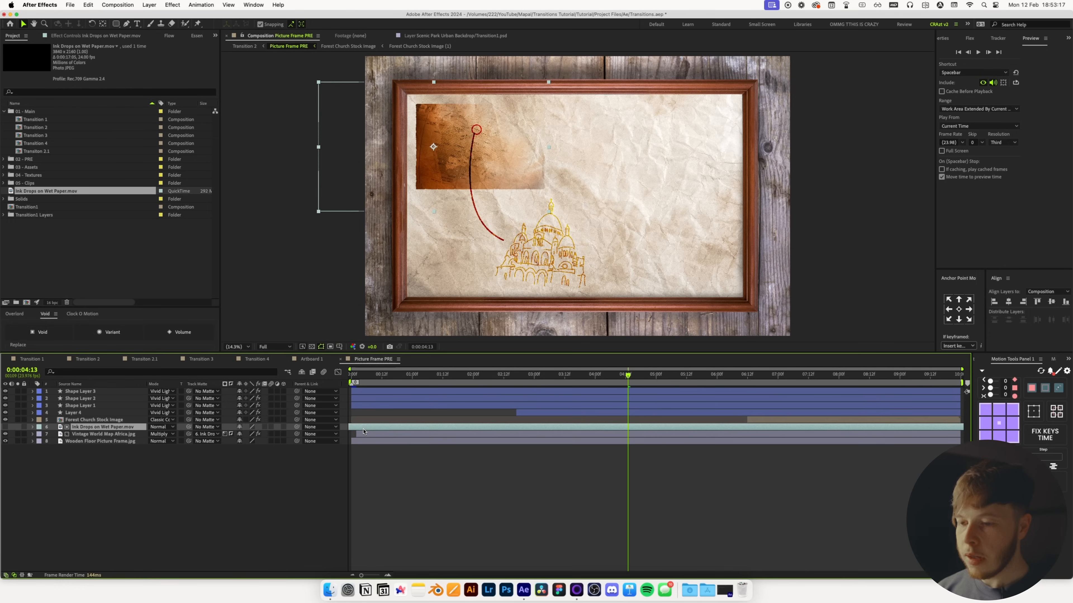
Replay the composition from the beginning to check the retimed ink reveal of the map.
key(Home)
key(space)
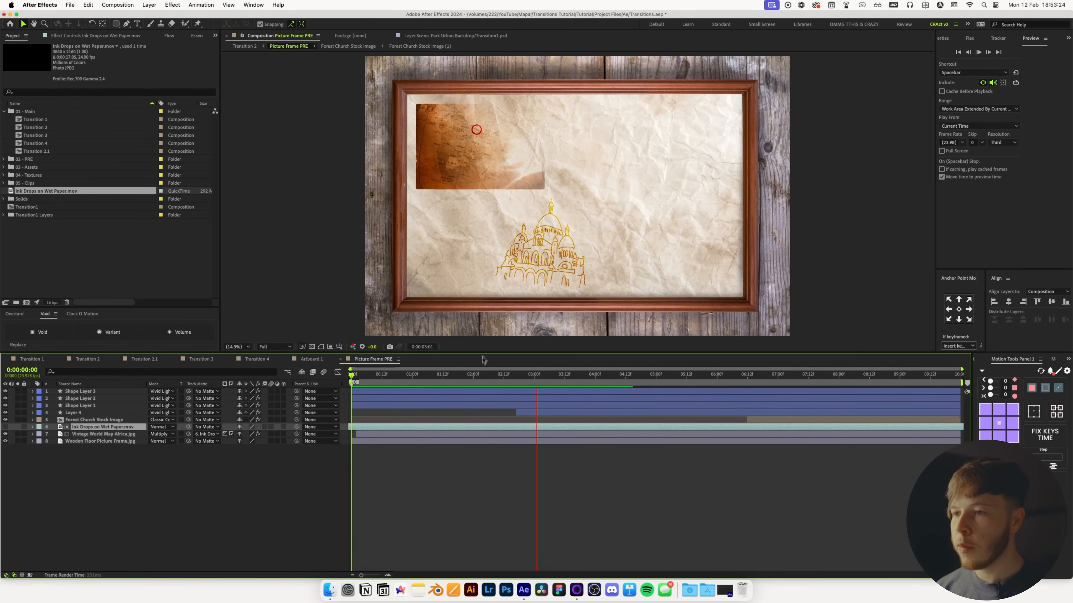
key(space)
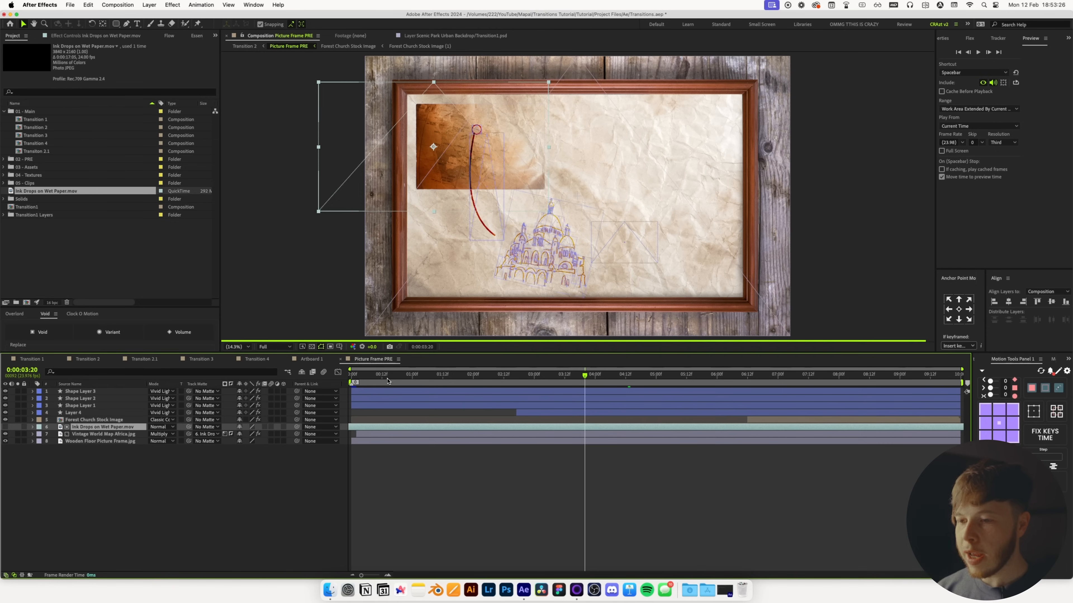
key(Home)
click(447, 476)
key(space)
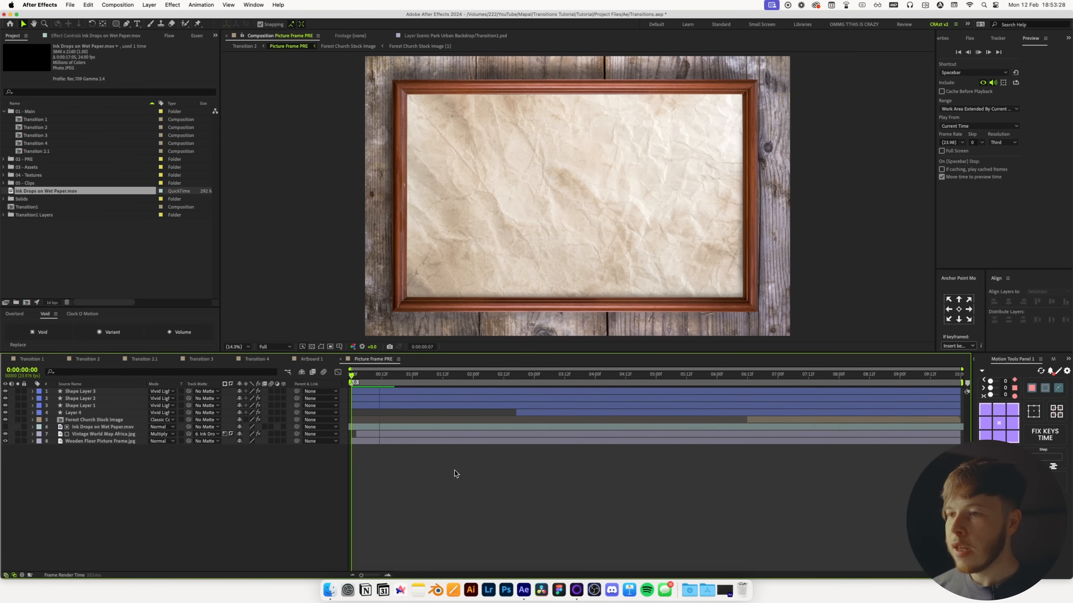
key(space)
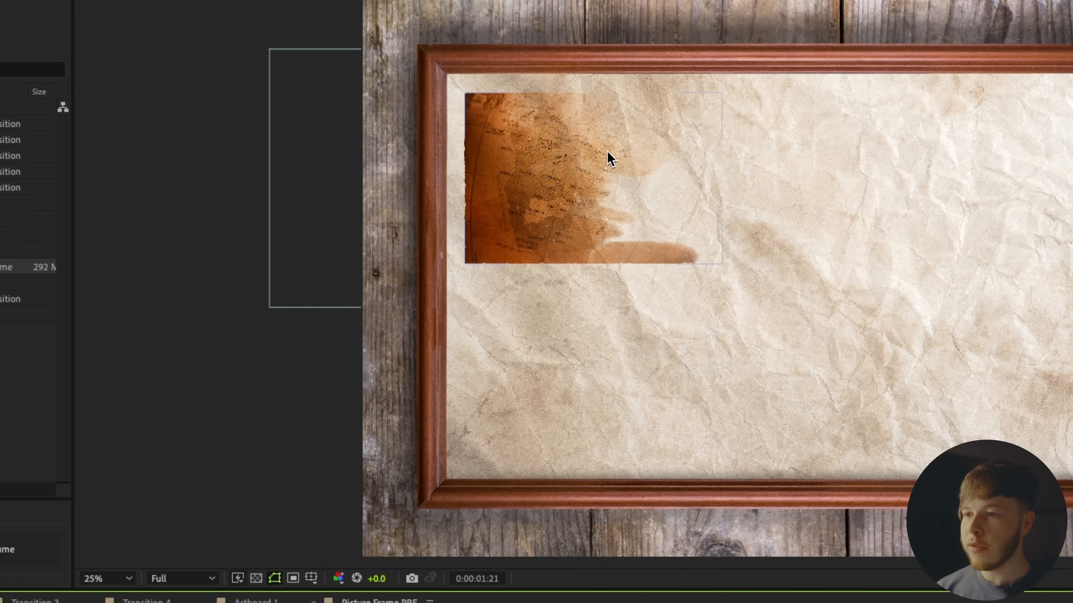
Examine the ink-shaped edges of the partly revealed map up close.
scroll(607, 153, up, 2)
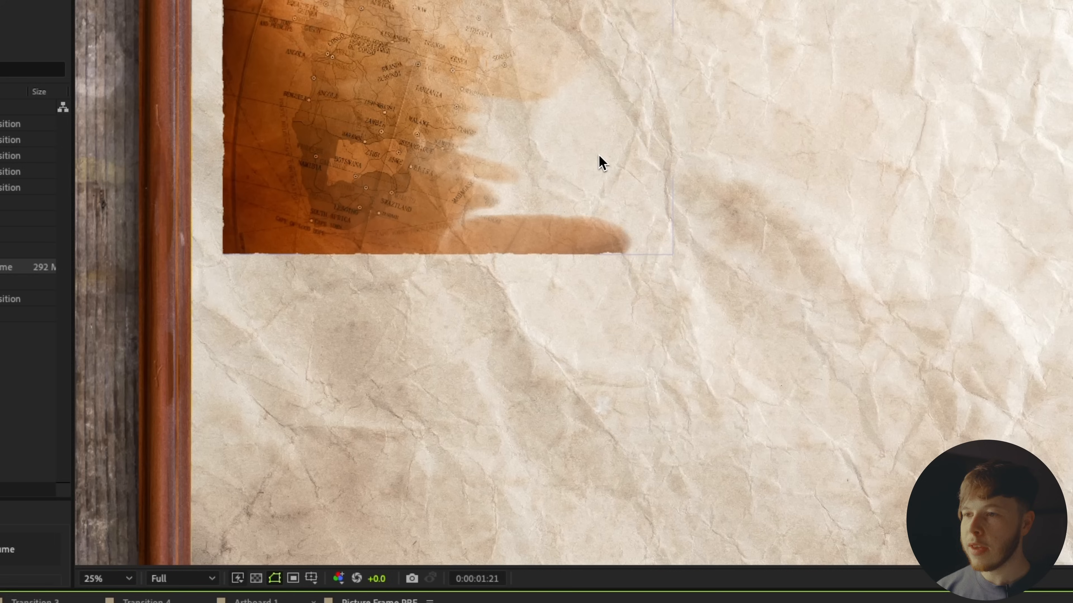
drag(503, 91, 626, 278)
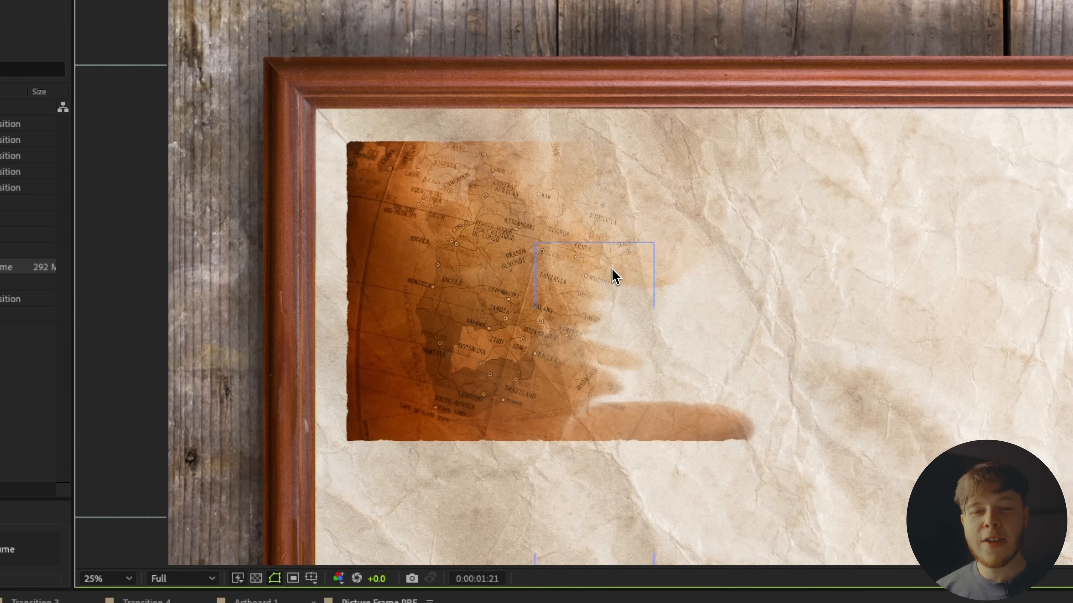
scroll(385, 178, up, 2)
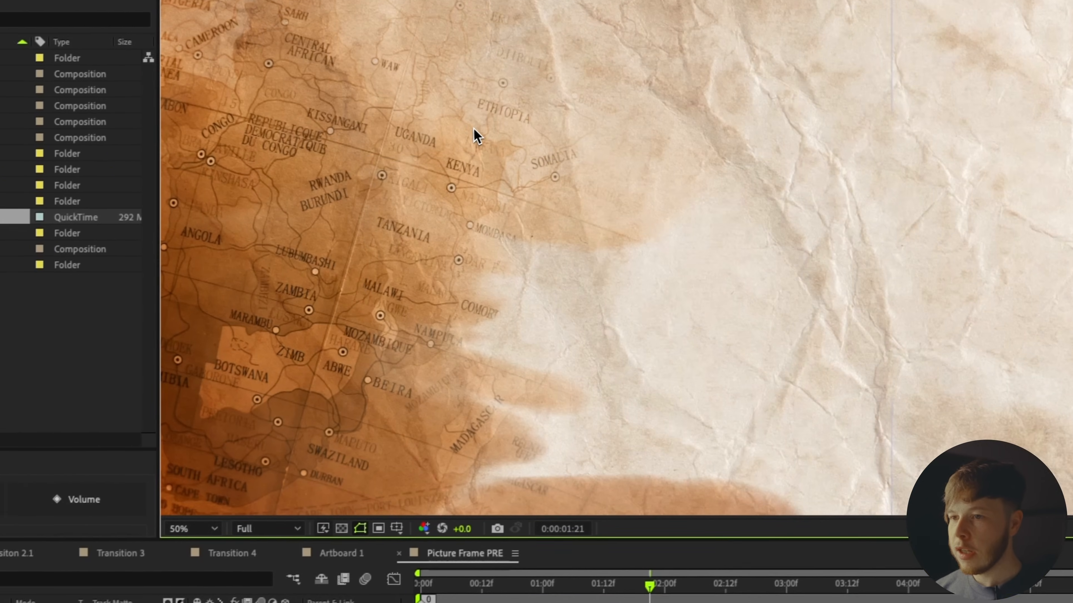
drag(412, 172, 881, 170)
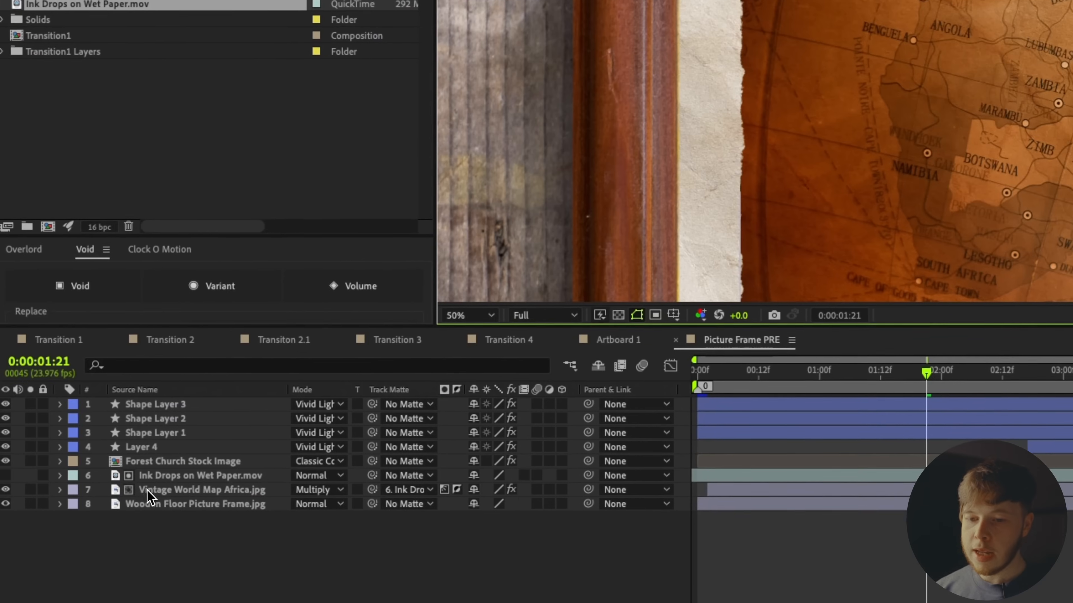
Review the effect settings of the Vintage World Map Africa.jpg layer and set the current time to 0:00:03:09.
click(99, 524)
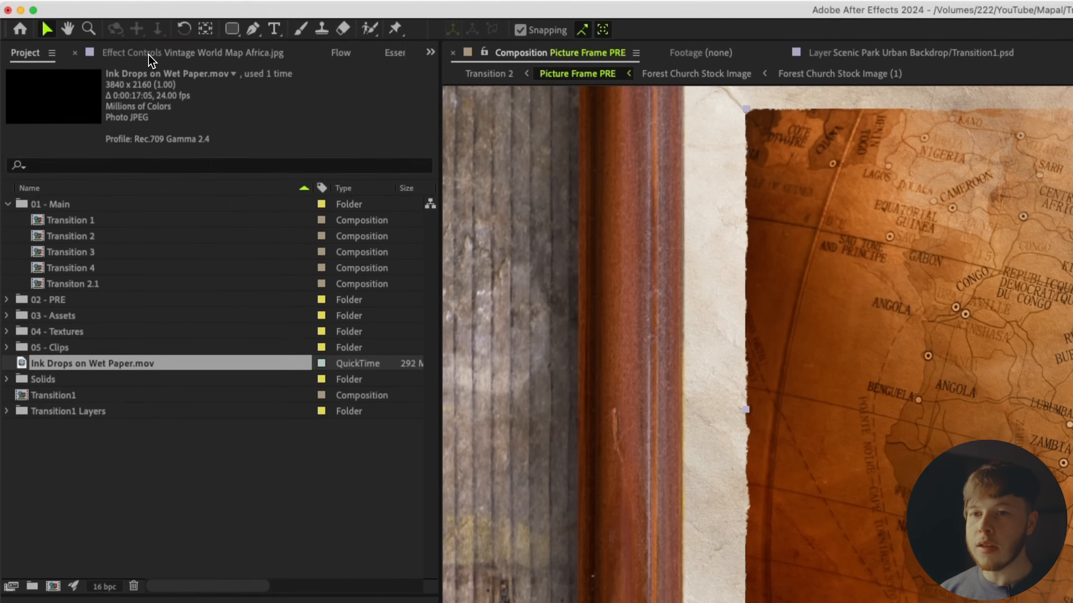
click(148, 49)
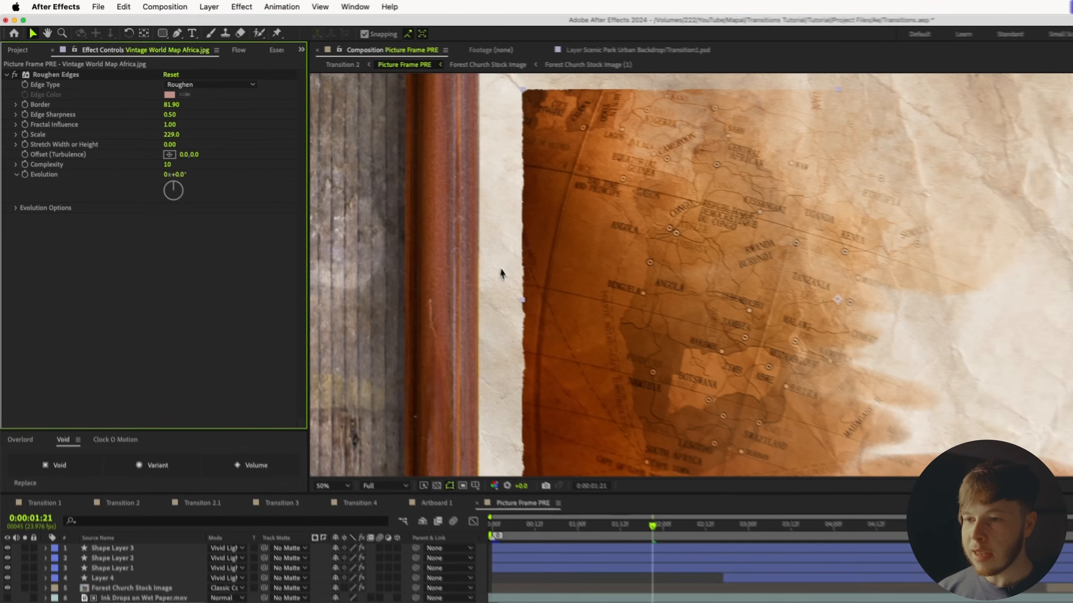
click(335, 489)
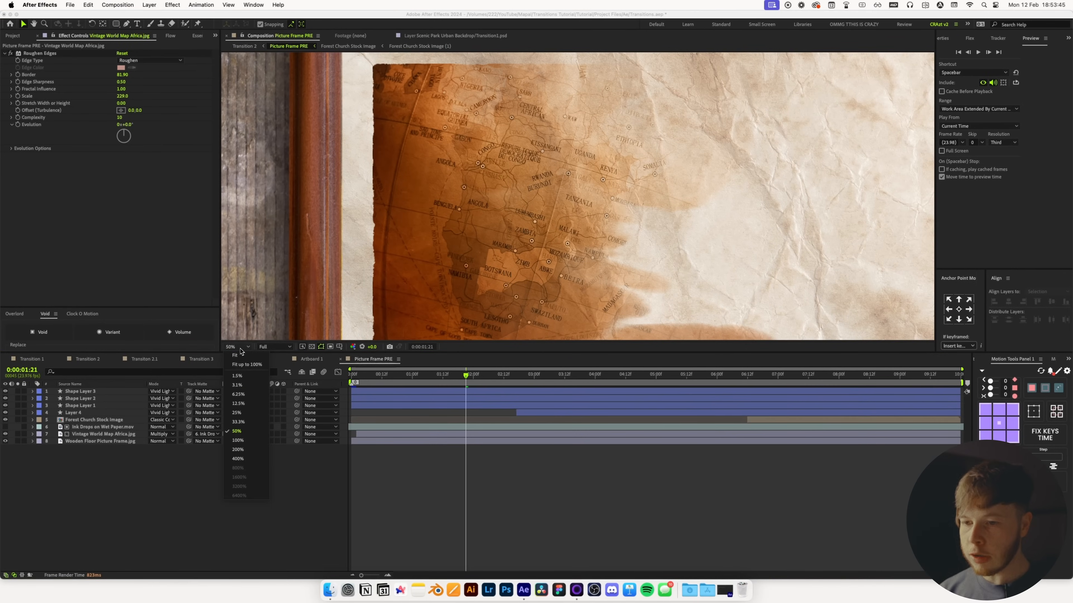
click(237, 356)
click(557, 375)
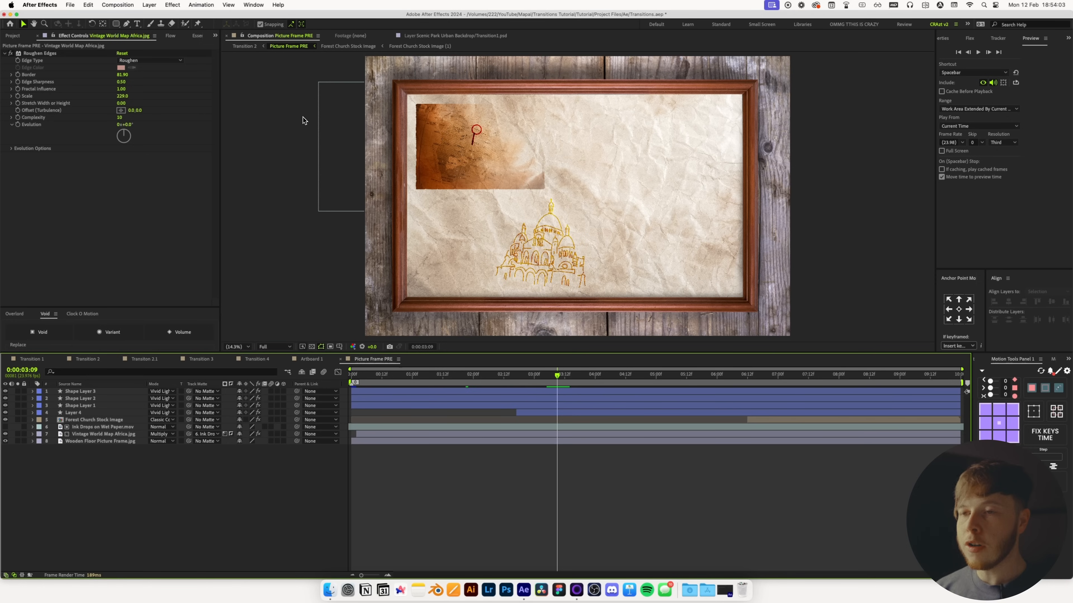
Open the Storyblocks extension and reposition its floating window over the composition.
click(258, 8)
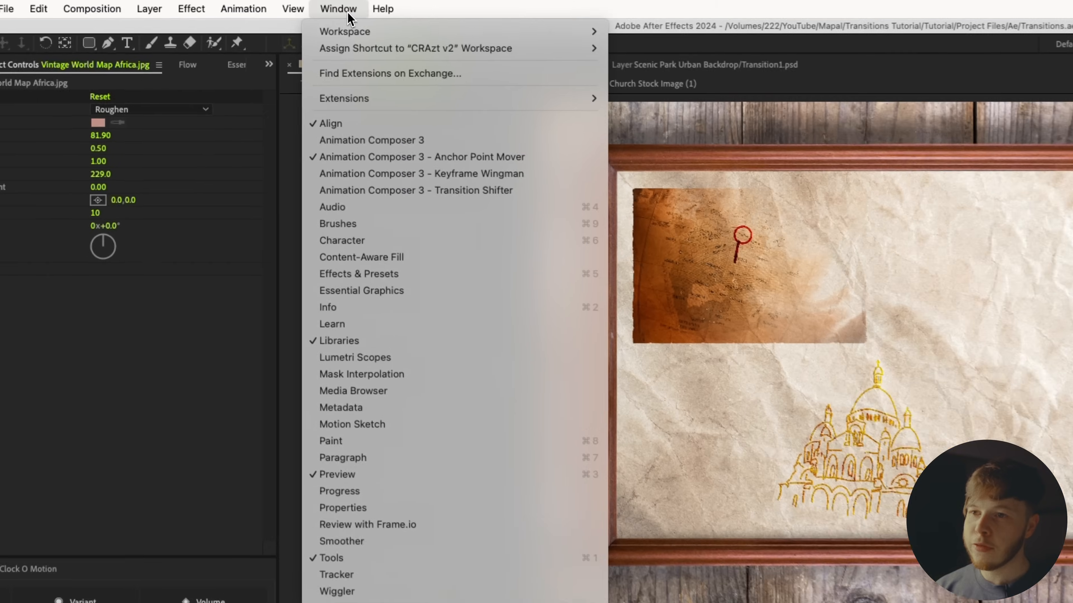
mouse_move(330, 57)
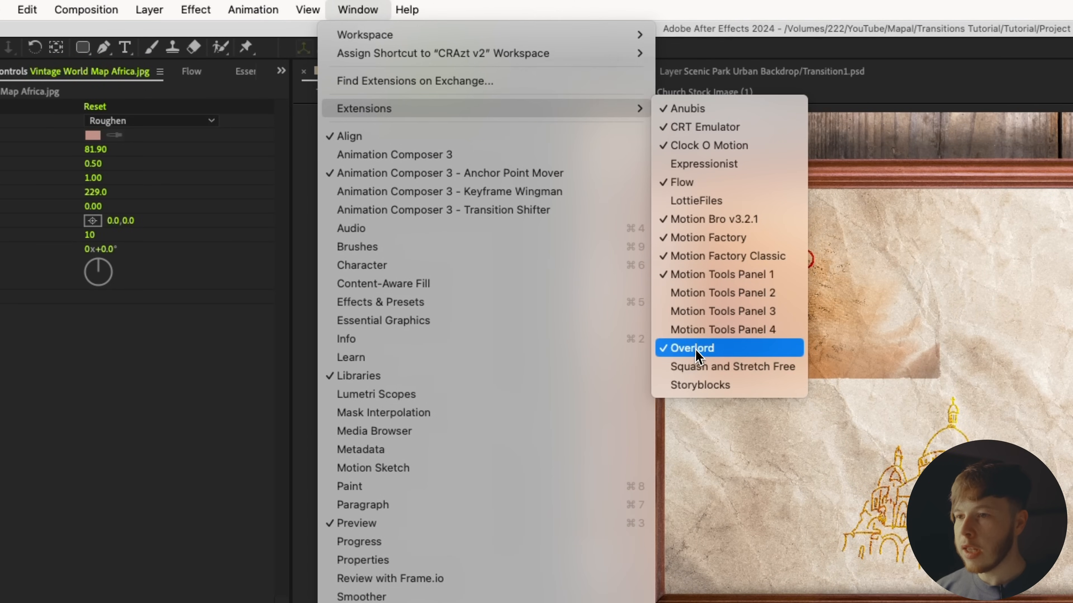
click(700, 384)
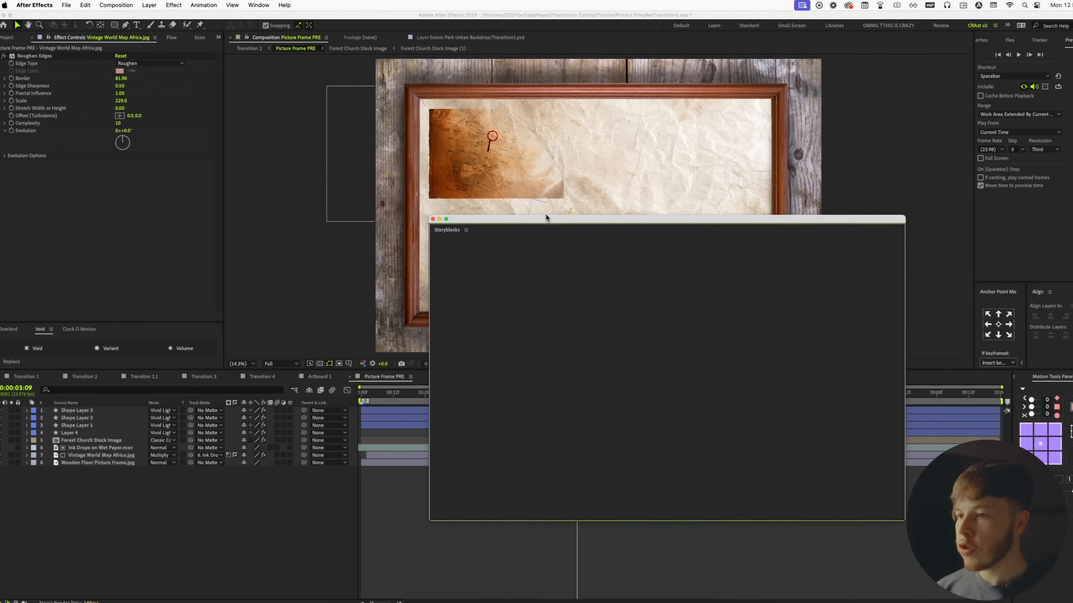
drag(588, 228, 723, 134)
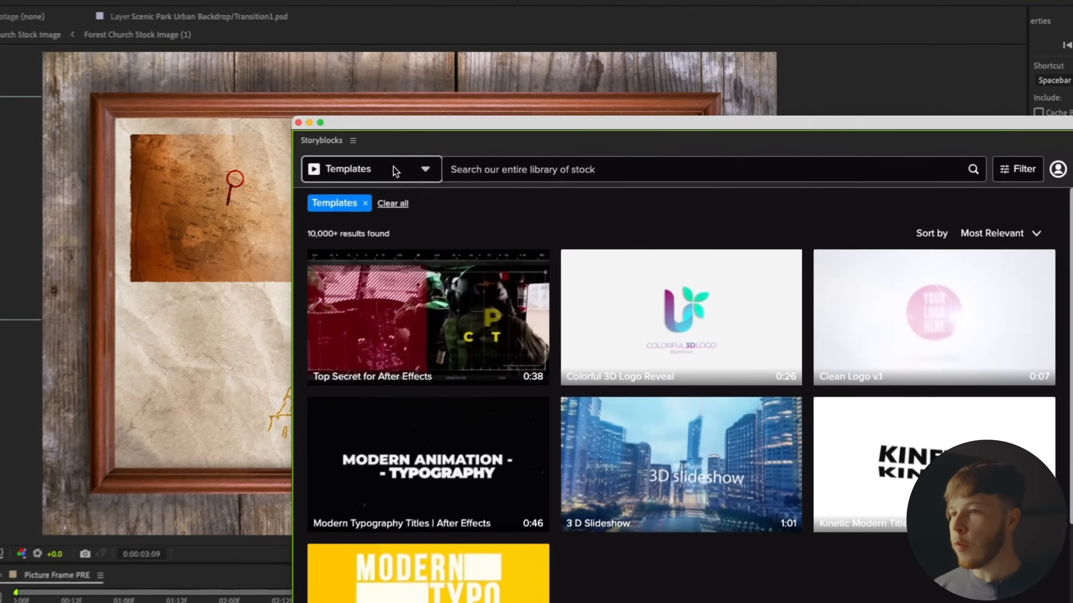
Switch the Storyblocks library from templates to All Video and search it for "ink matte".
click(570, 126)
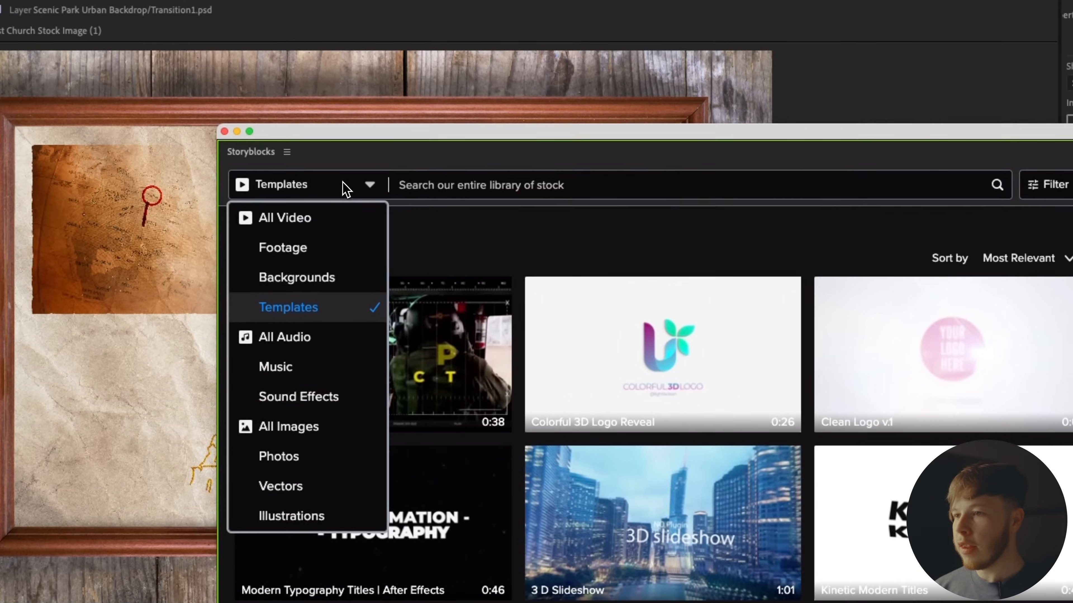
click(542, 142)
click(650, 128)
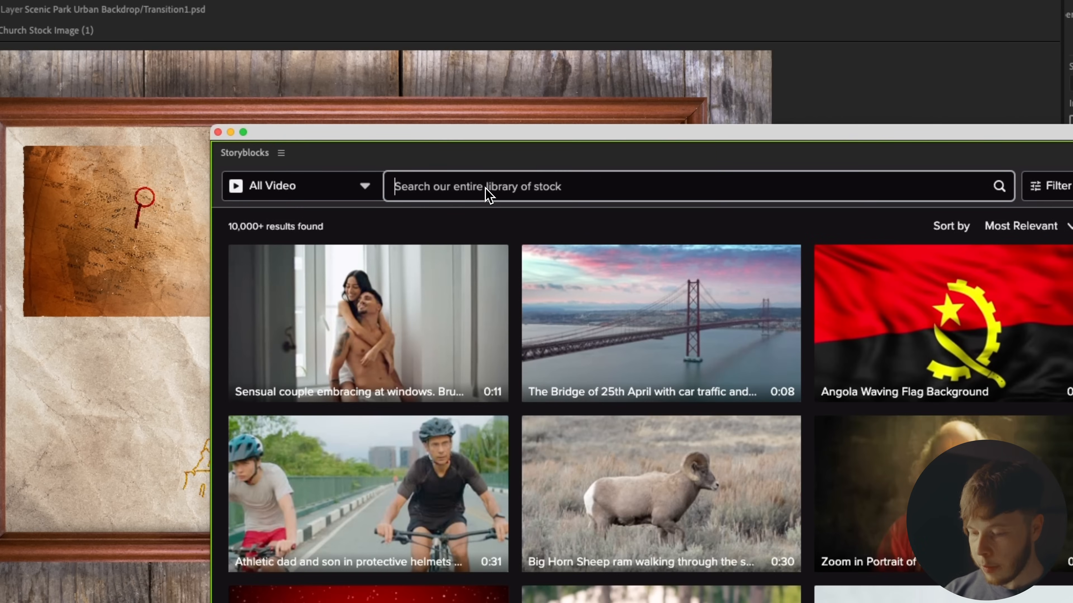
text(ink matte)
key(Return)
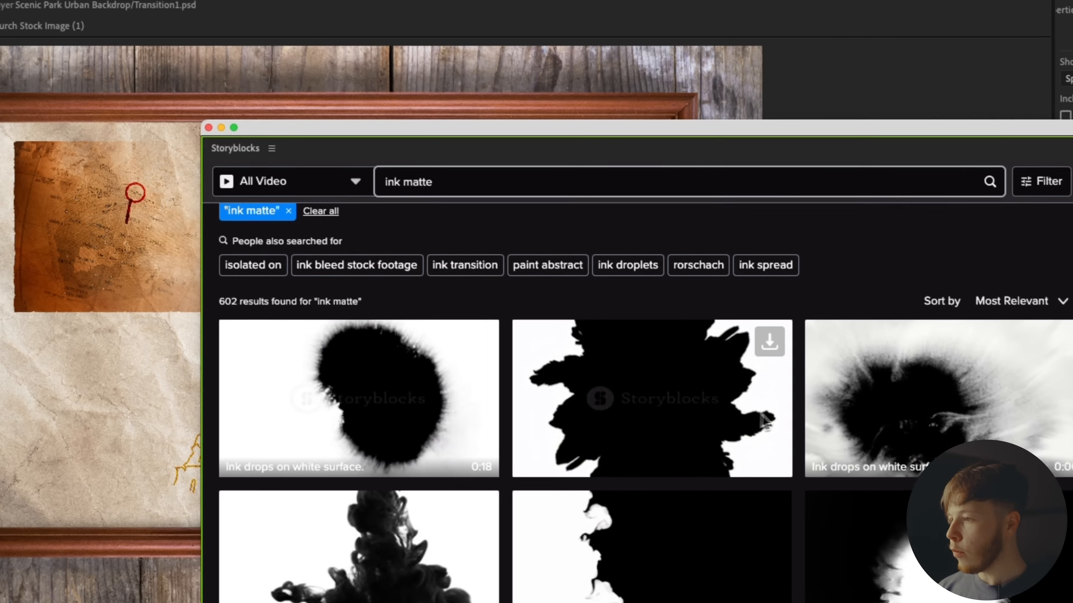
Find the slowly spreading black ink blot clip, download it as HDMOV (h264) to the Downloads folder, and close the Storyblocks window.
scroll(780, 293, down, 10)
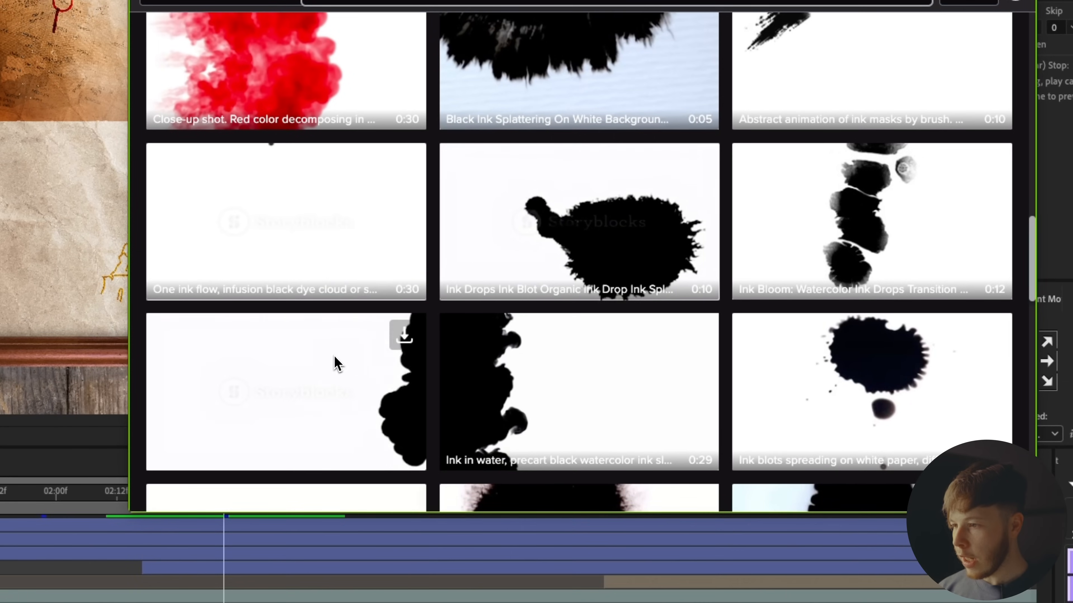
scroll(564, 361, down, 3)
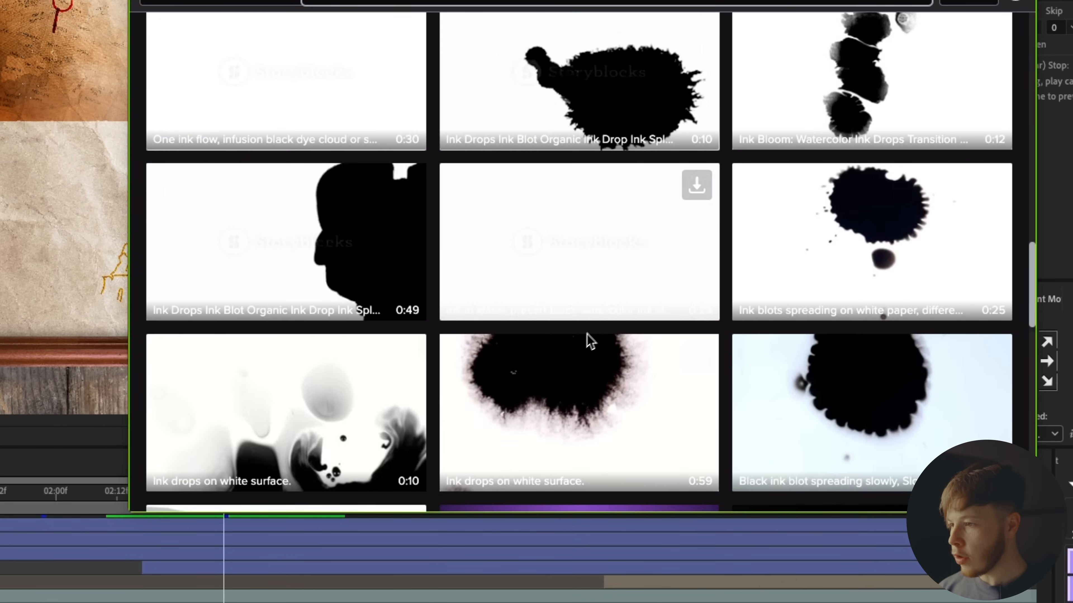
scroll(580, 378, down, 1)
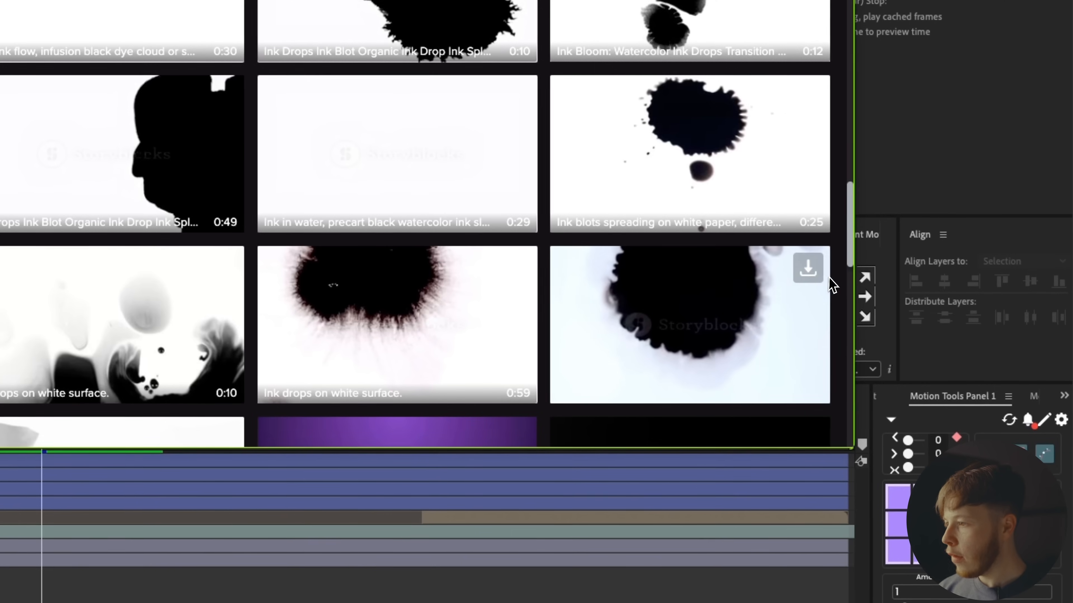
mouse_move(1000, 338)
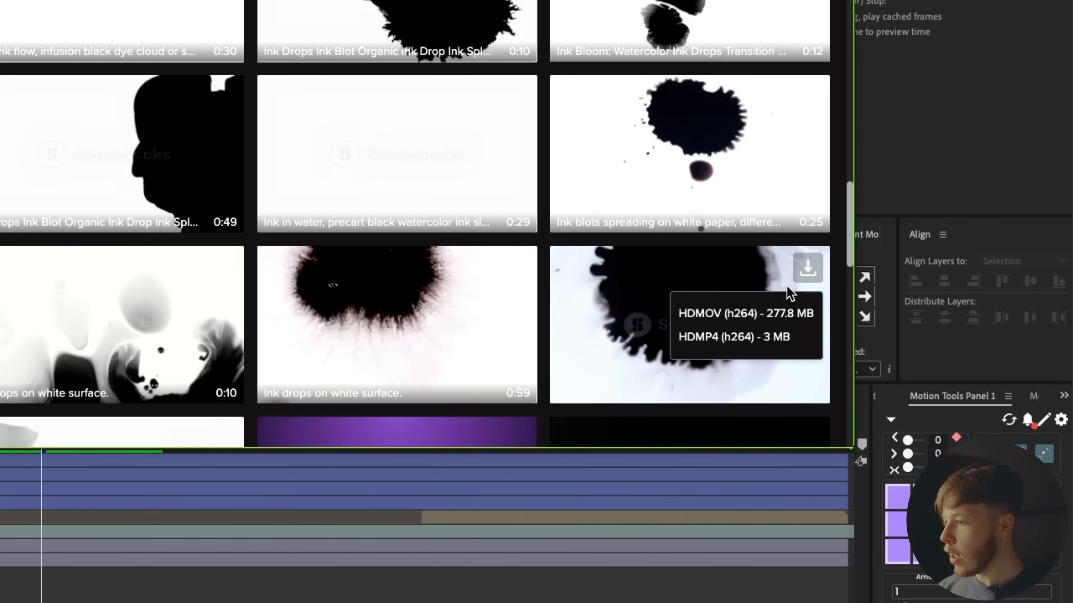
click(722, 320)
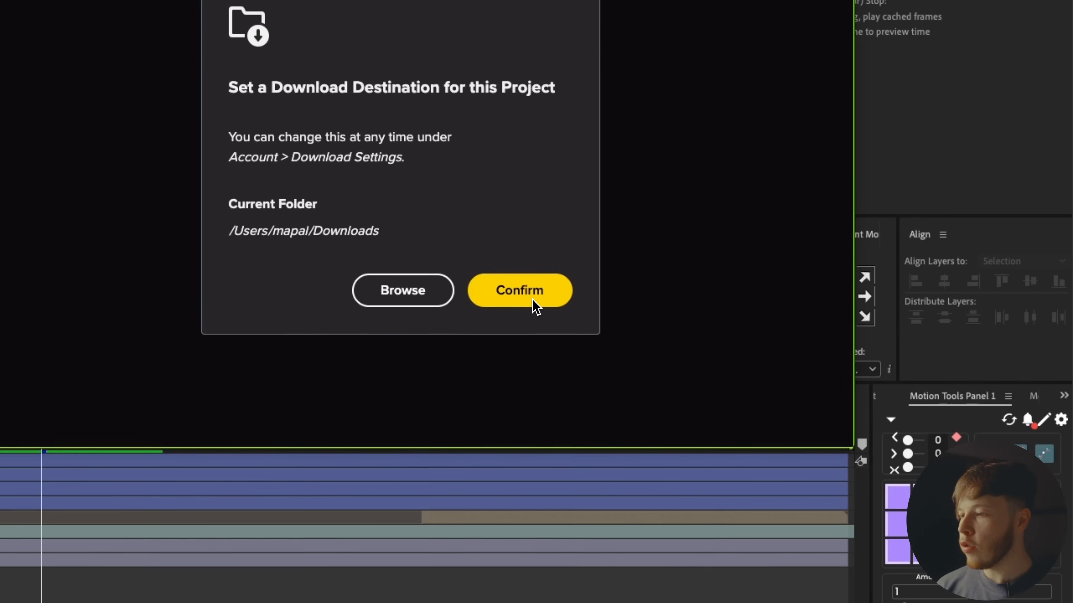
click(532, 299)
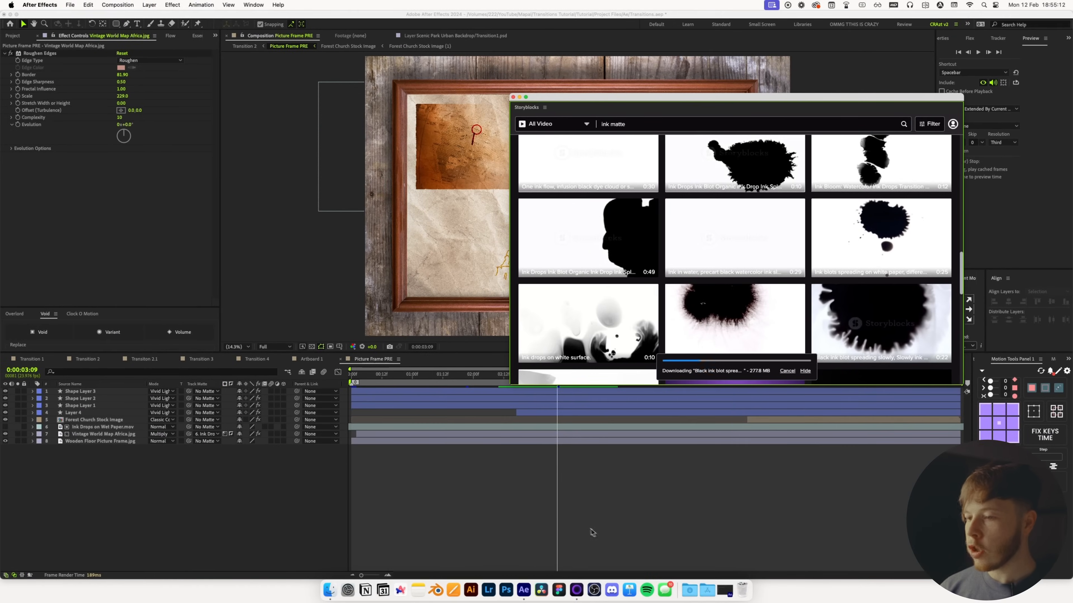
click(519, 97)
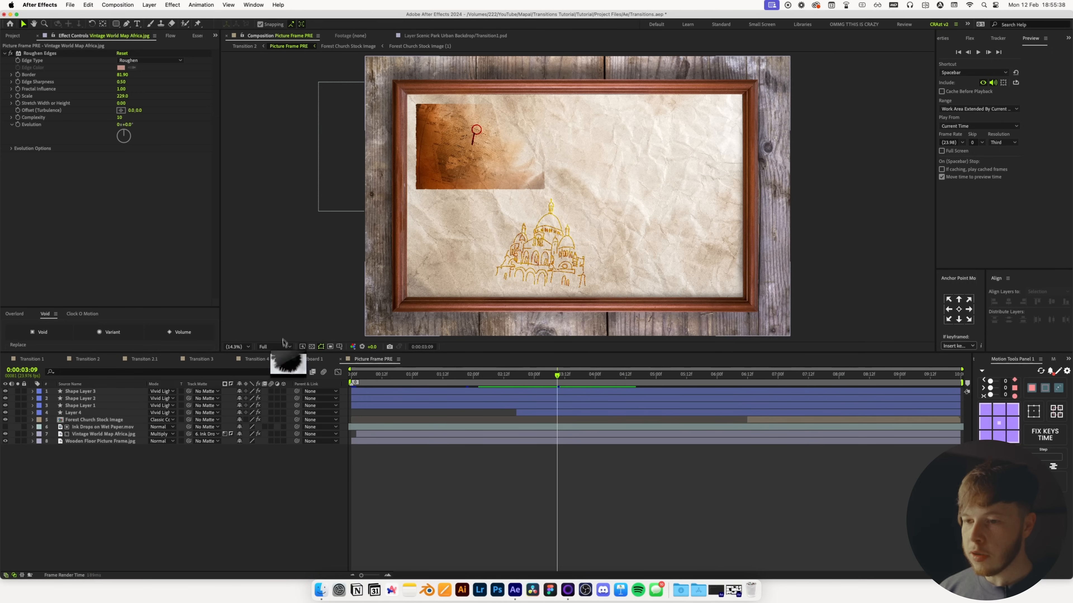
Add the downloaded ink blot clip to Picture Frame PRE, position it over the golden church drawing, and scale it to 158%.
mouse_move(284, 367)
mouse_down()
mouse_move(257, 524)
mouse_move(280, 490)
mouse_move(238, 488)
mouse_up()
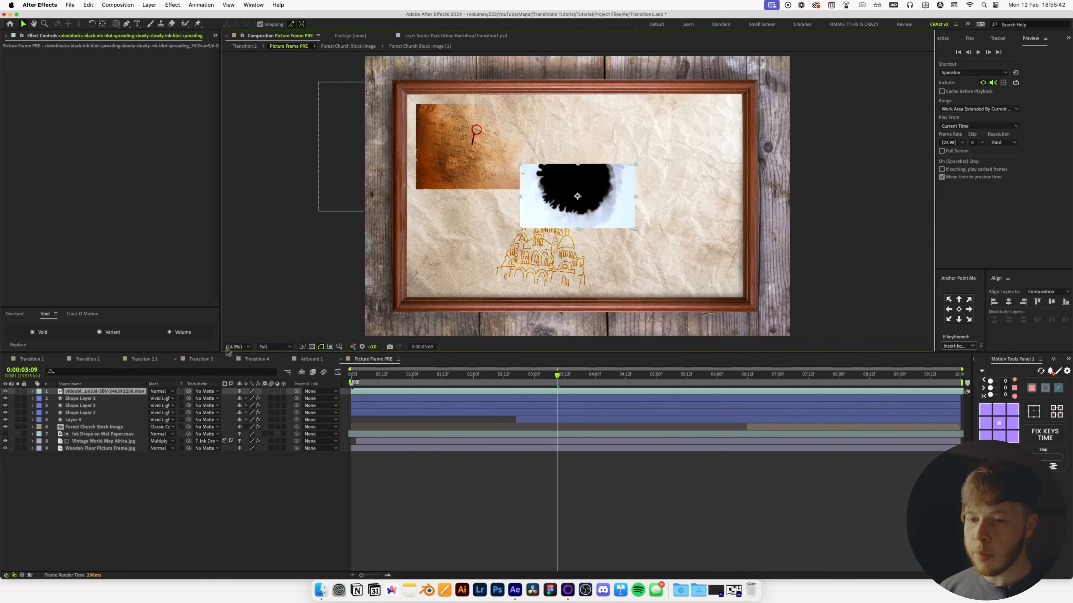
key(s)
drag(250, 398, 286, 393)
click(539, 262)
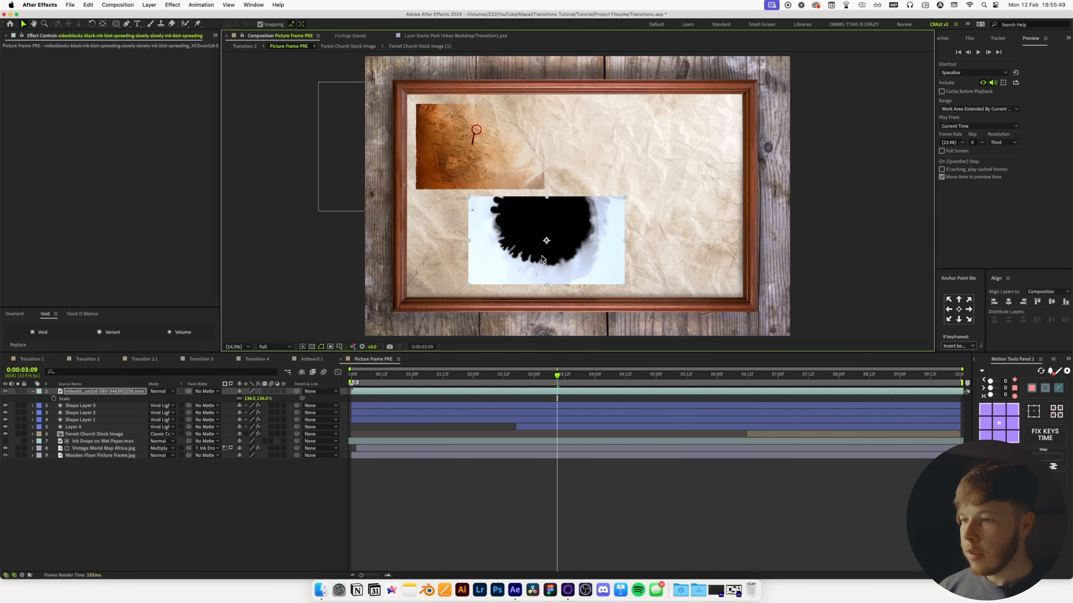
drag(255, 399, 276, 402)
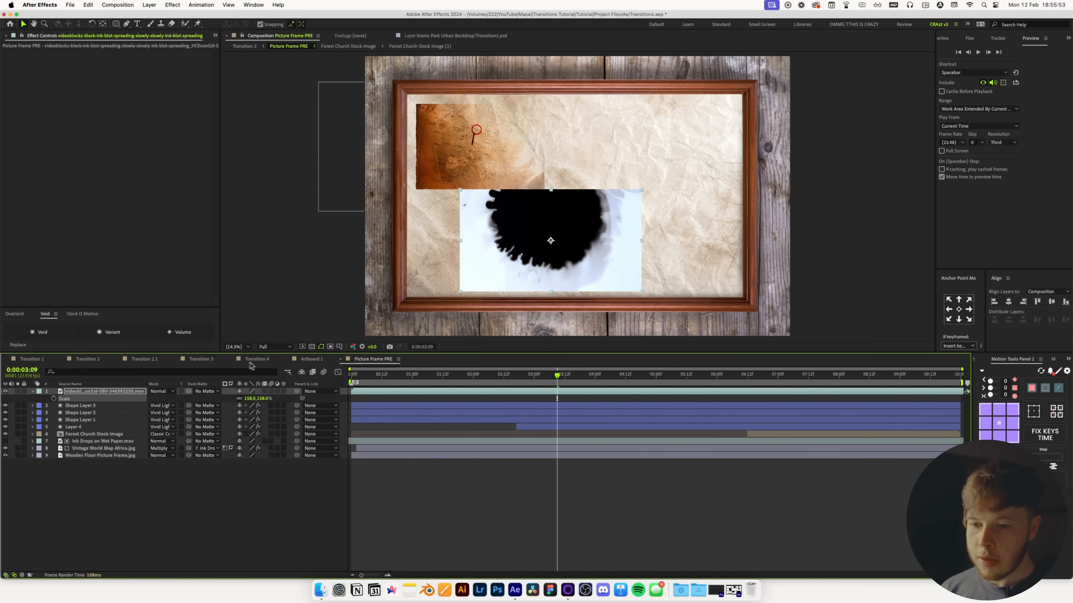
Place the ink blot clip directly above Layer 4 and assign it as Layer 4's track matte.
mouse_move(137, 393)
mouse_down()
mouse_move(112, 465)
mouse_move(134, 431)
mouse_move(84, 438)
mouse_up()
click(72, 428)
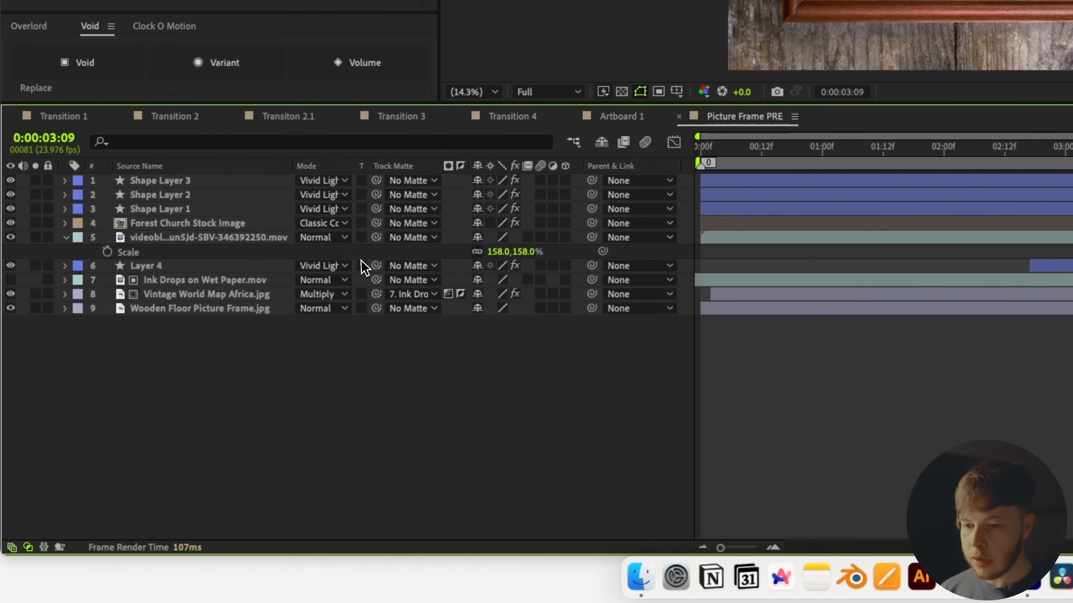
drag(376, 264, 219, 238)
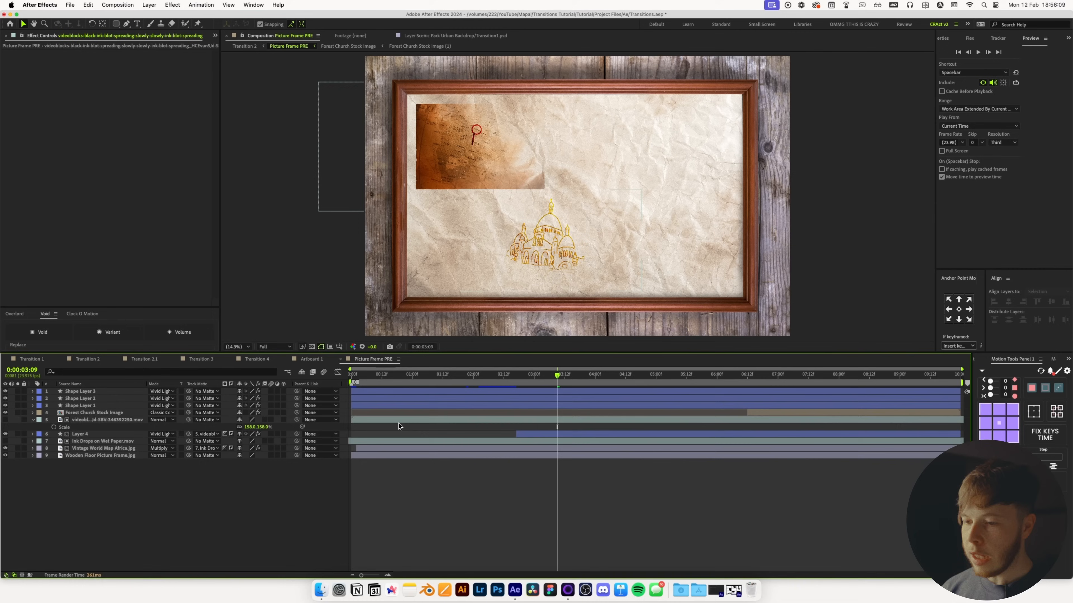
Shift the ink blot clip to start with Layer 4 and preview the church drawing's reveal from 0:00:02:13.
drag(401, 420, 563, 421)
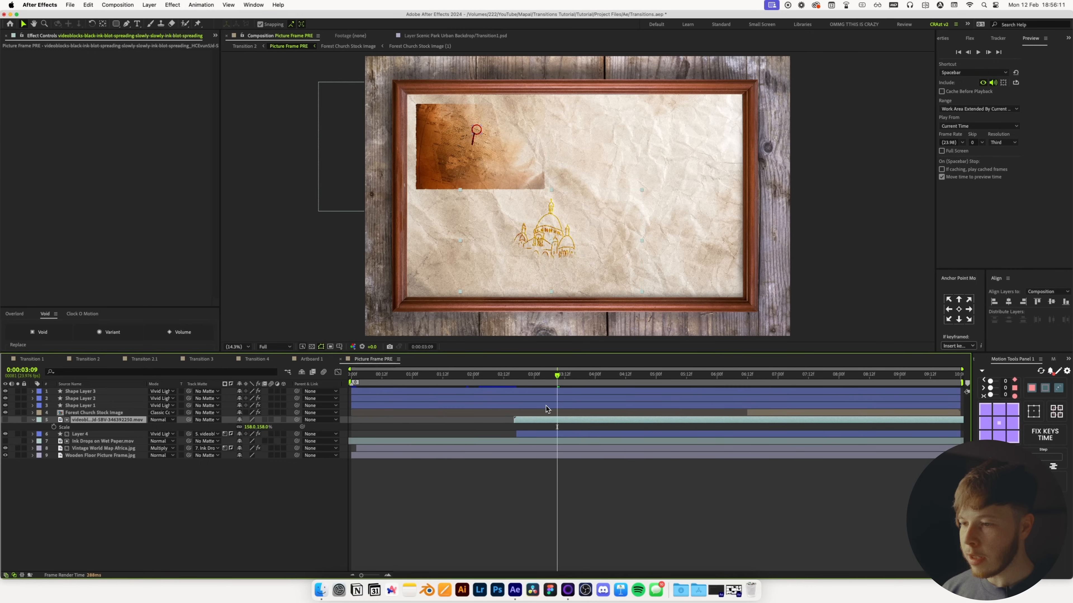
drag(527, 383, 506, 387)
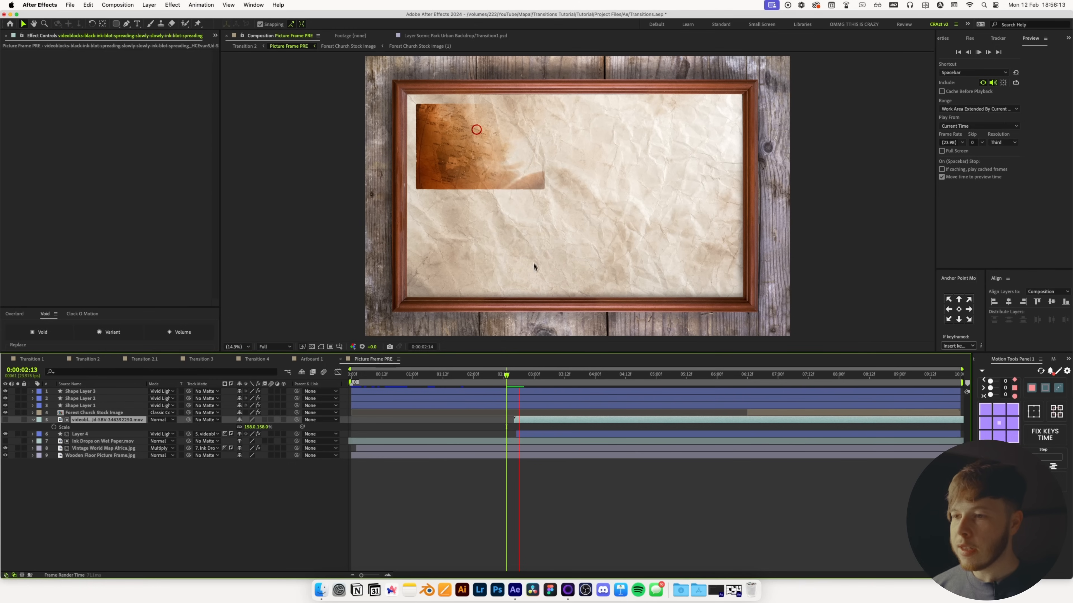
key(space)
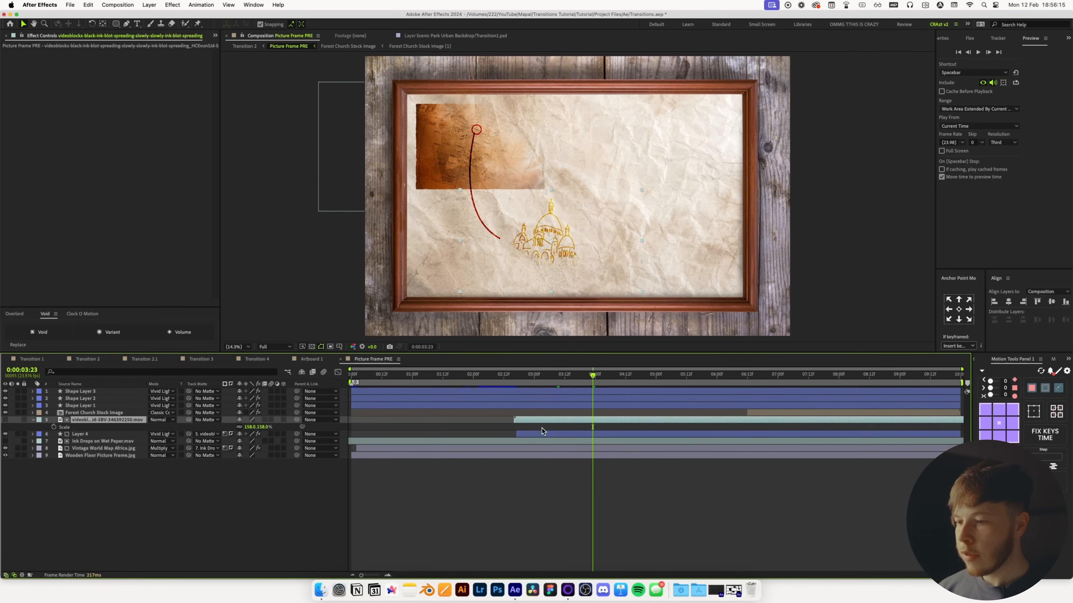
Delay the ink blot clip and Layer 4 together to start at about 0:00:03:09, and preview the church drawing's reveal.
drag(534, 437, 578, 434)
key(shift+Page_Up)
key(shift+Page_Up)
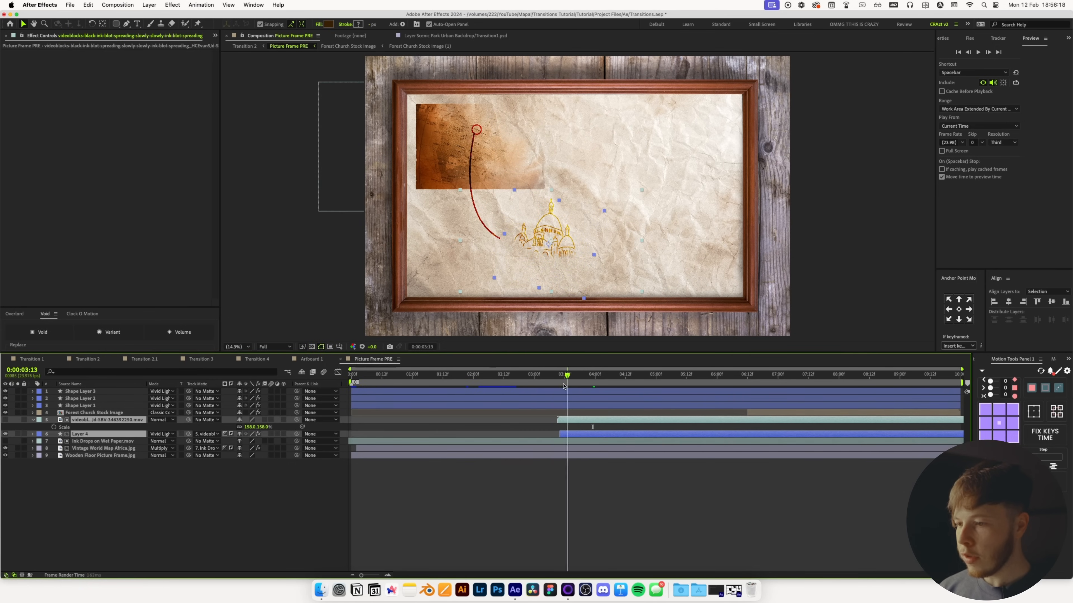
click(557, 483)
key(space)
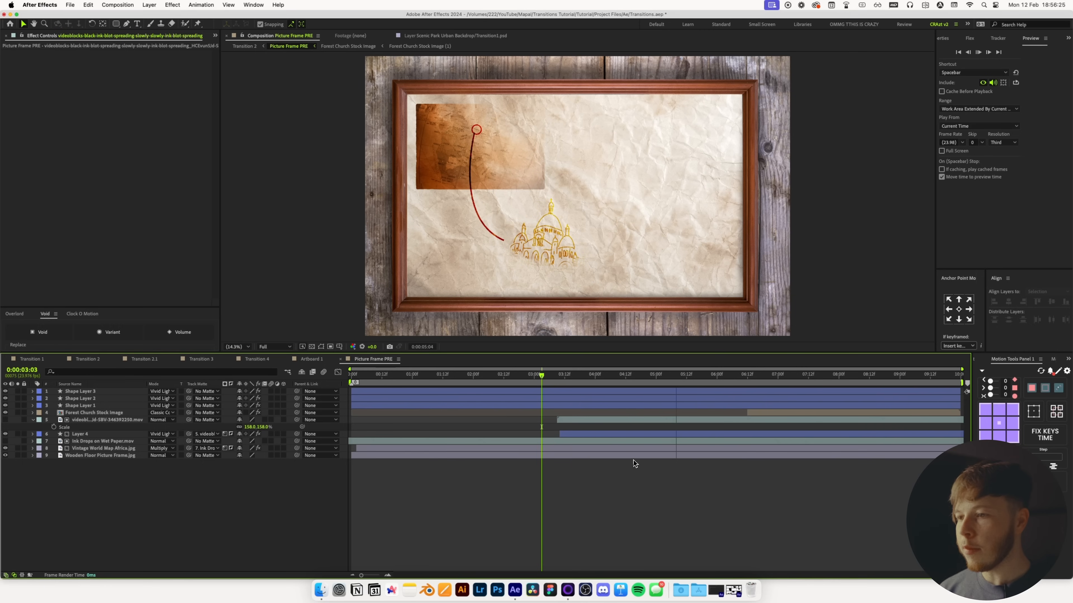
key(space)
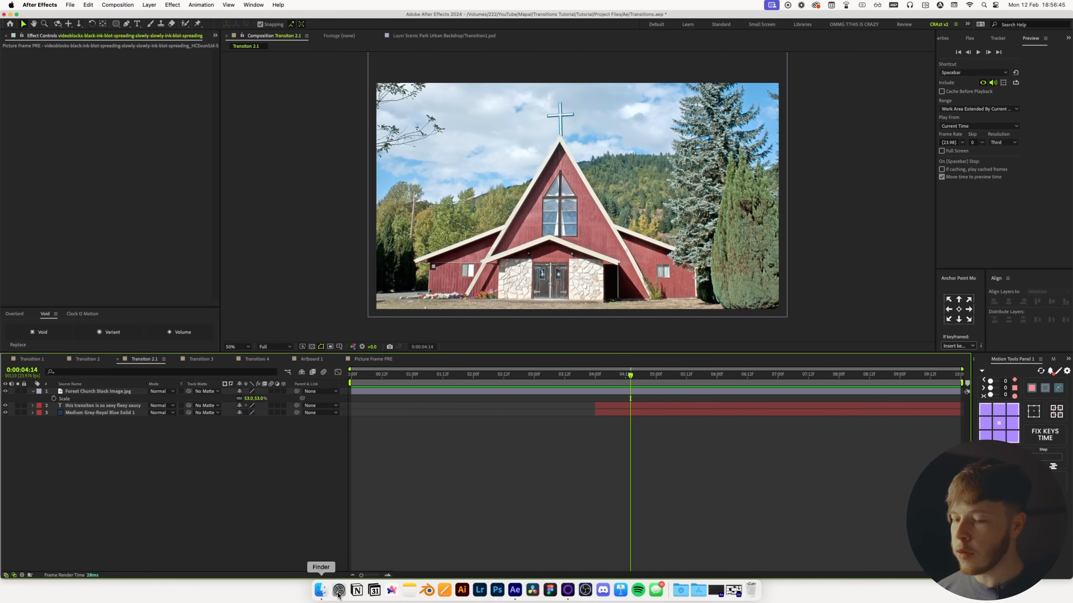
Import Paint Vector Element SBI (1), (2) and (3).eps from the Transition 2 folder in Finder as top layers of Transiton 2.1.
click(319, 592)
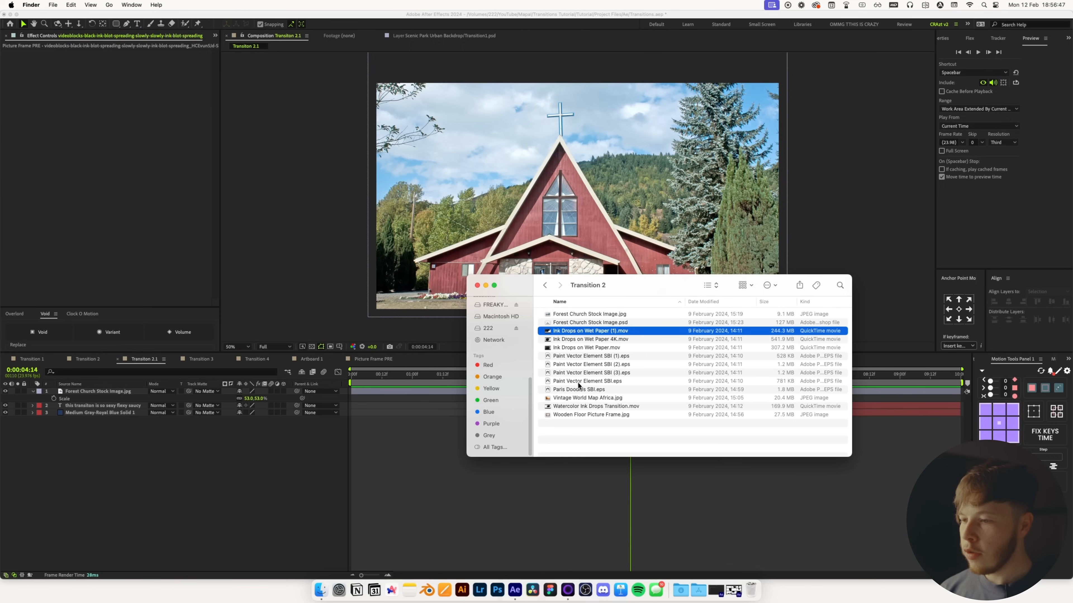
click(583, 357)
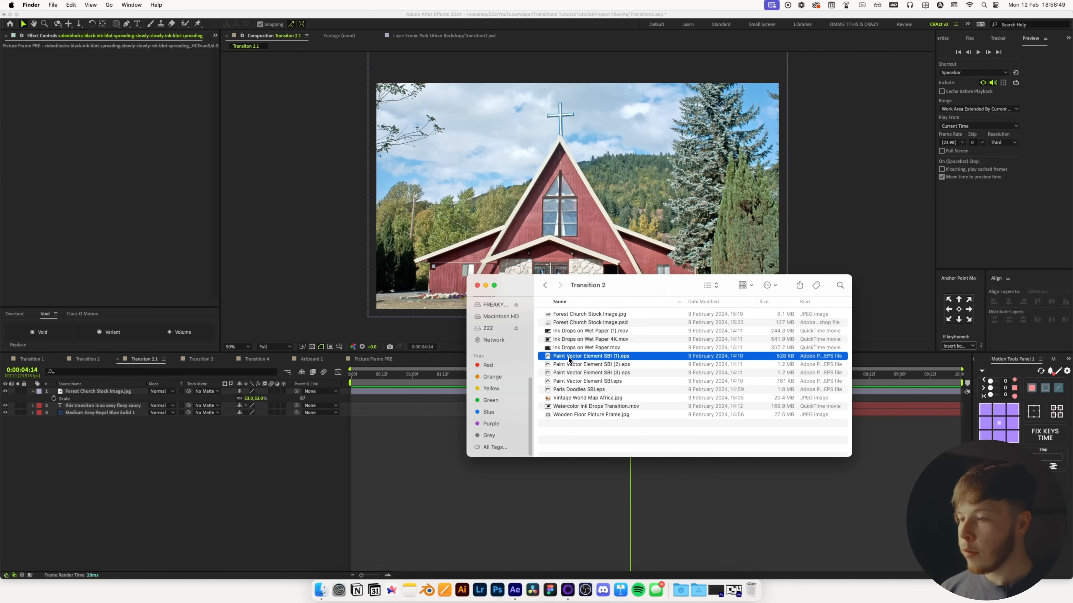
shift+click(564, 374)
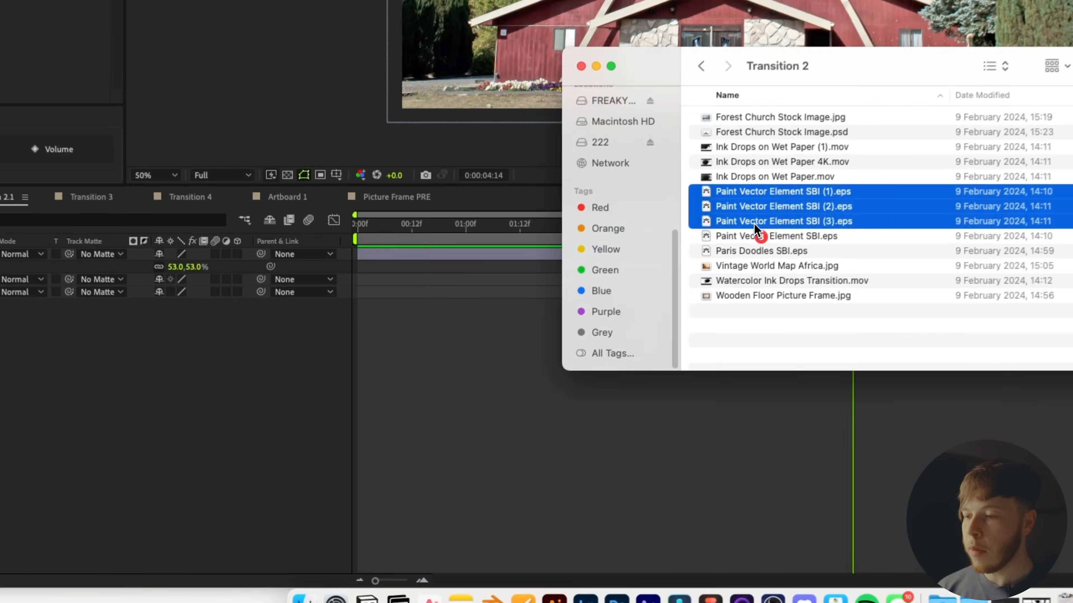
mouse_move(576, 374)
mouse_down()
mouse_move(419, 472)
mouse_move(401, 472)
mouse_up()
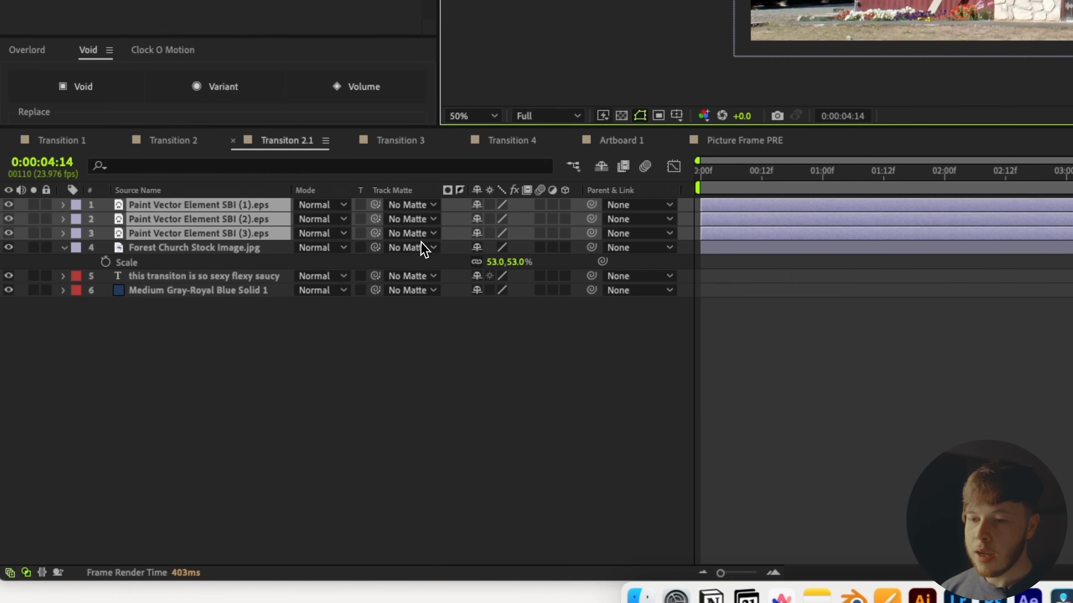
Enable continuous rasterization on the three Paint Vector Element layers and scale them all to 339%.
click(490, 205)
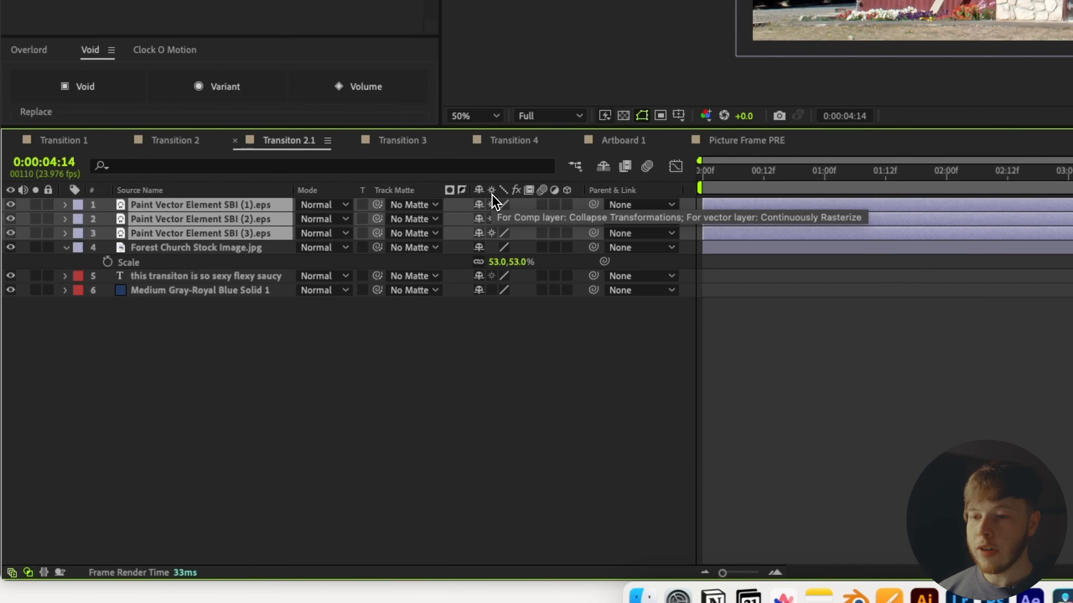
key(s)
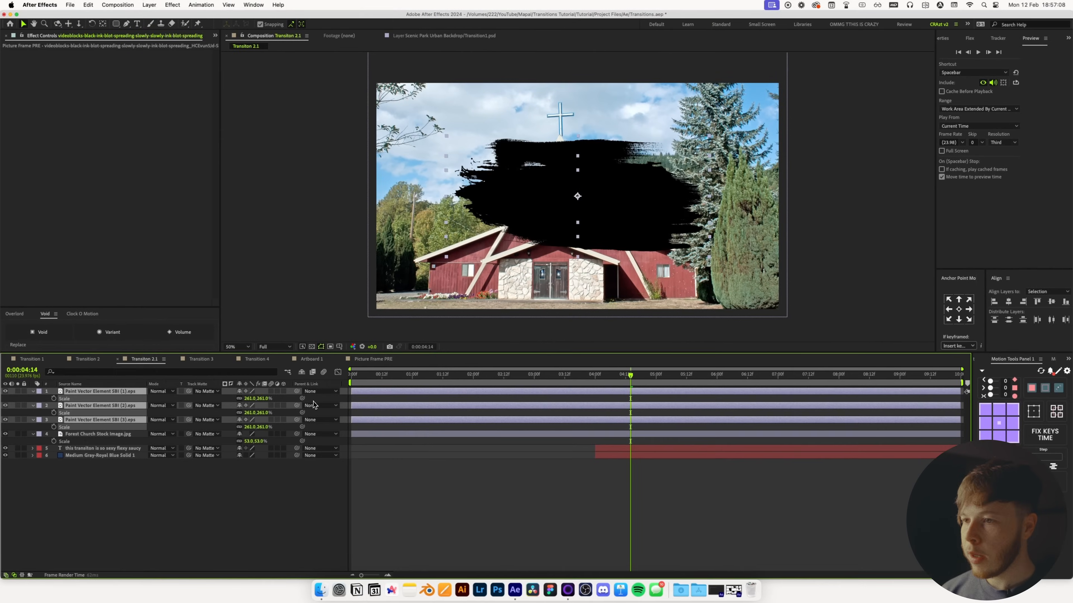
mouse_move(314, 402)
mouse_down()
mouse_move(400, 399)
mouse_move(346, 409)
mouse_up()
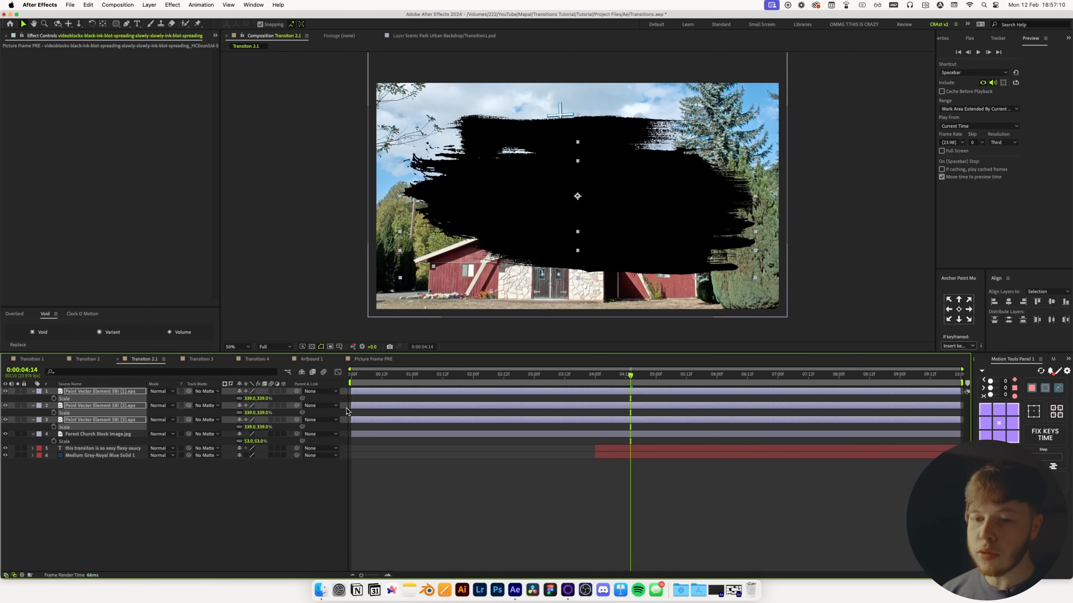
click(182, 490)
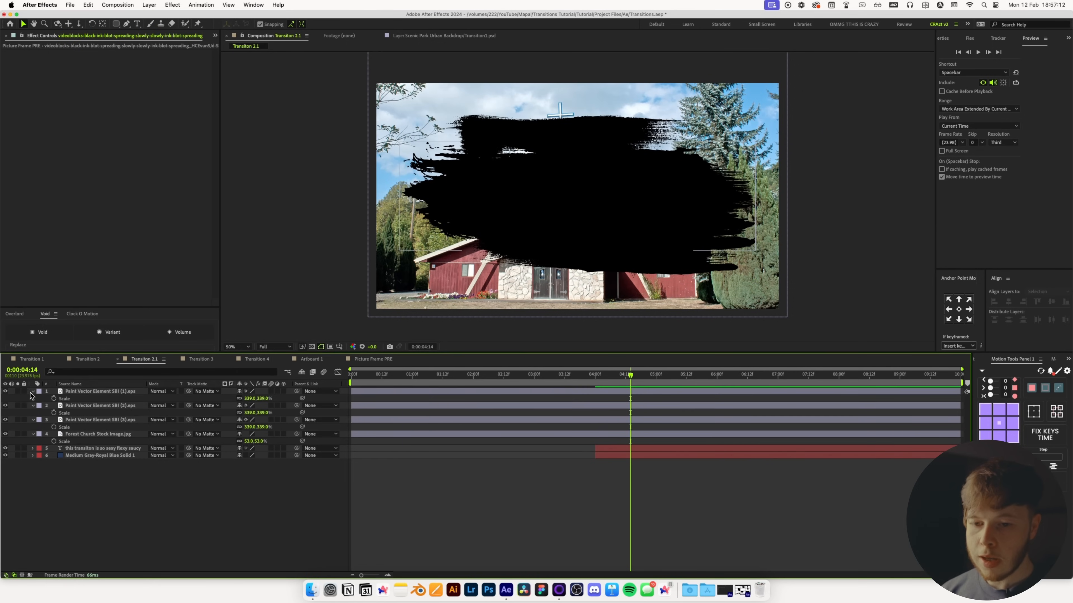
Hide the Paint Vector Element SBI (1) and (2) layers and shift the SBI (3) brush strokes slightly left over the church.
drag(7, 392, 7, 405)
click(102, 420)
mouse_move(587, 224)
mouse_down()
mouse_move(556, 315)
mouse_move(588, 223)
mouse_move(544, 229)
mouse_move(568, 229)
mouse_up()
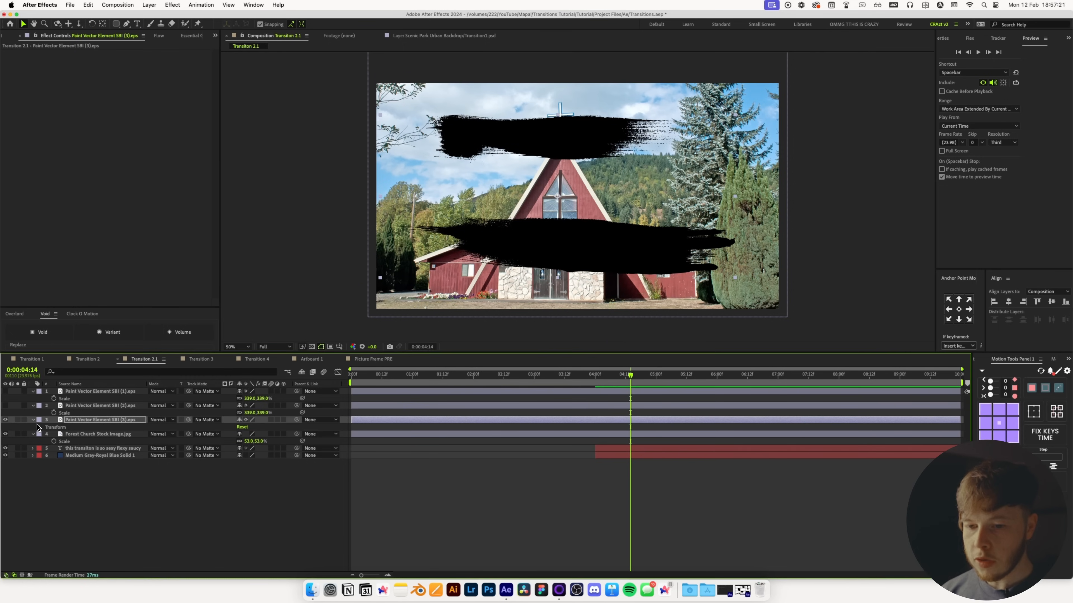
click(34, 420)
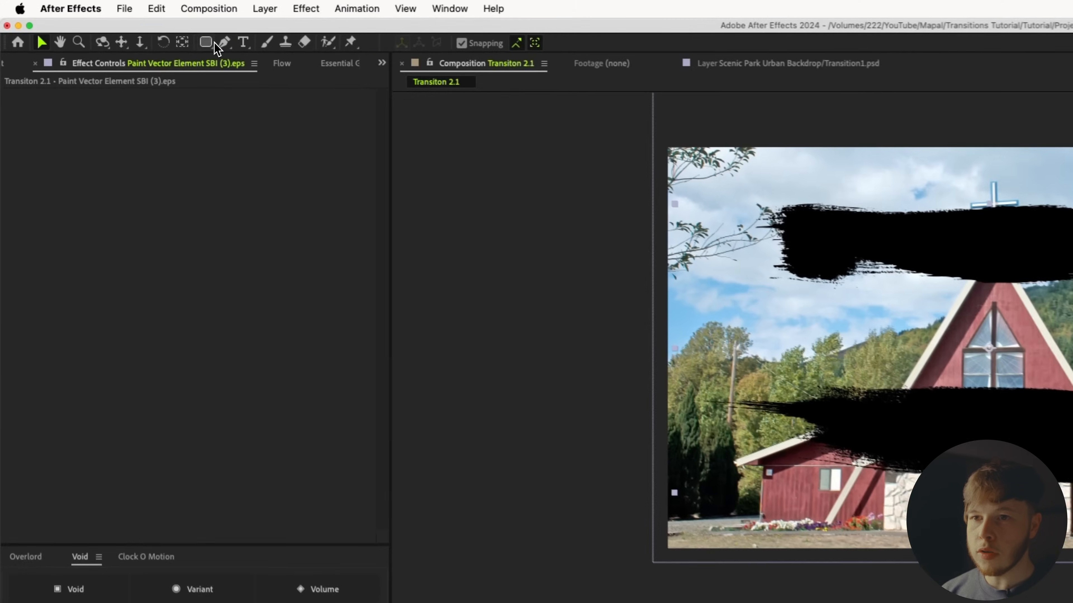
Draw a rectangular mask around the upper brush stroke of the Paint Vector Element SBI (3).eps layer with the Rectangle Tool.
click(116, 23)
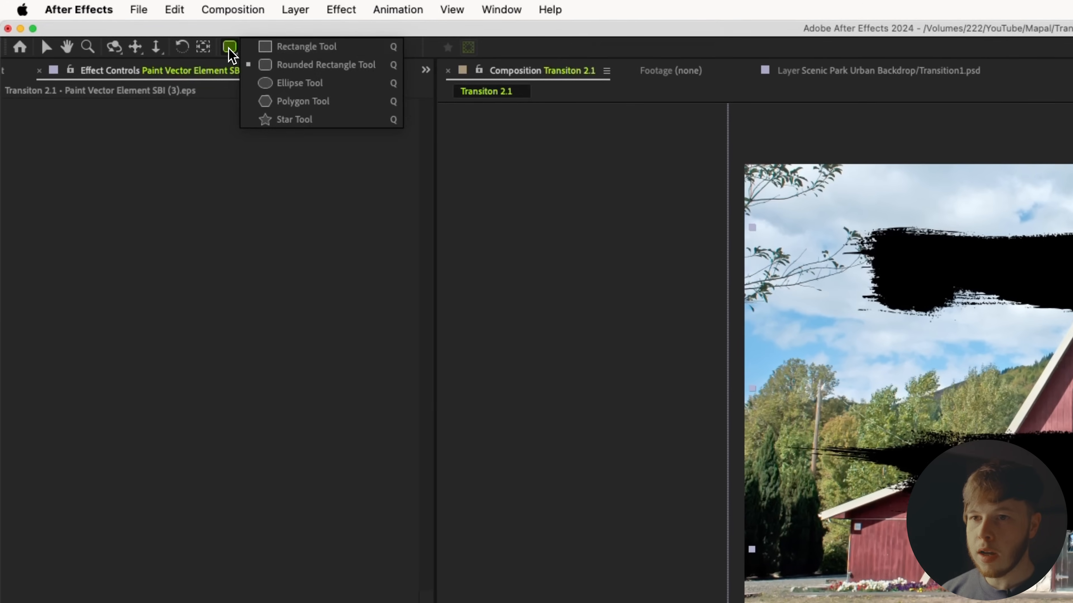
click(294, 43)
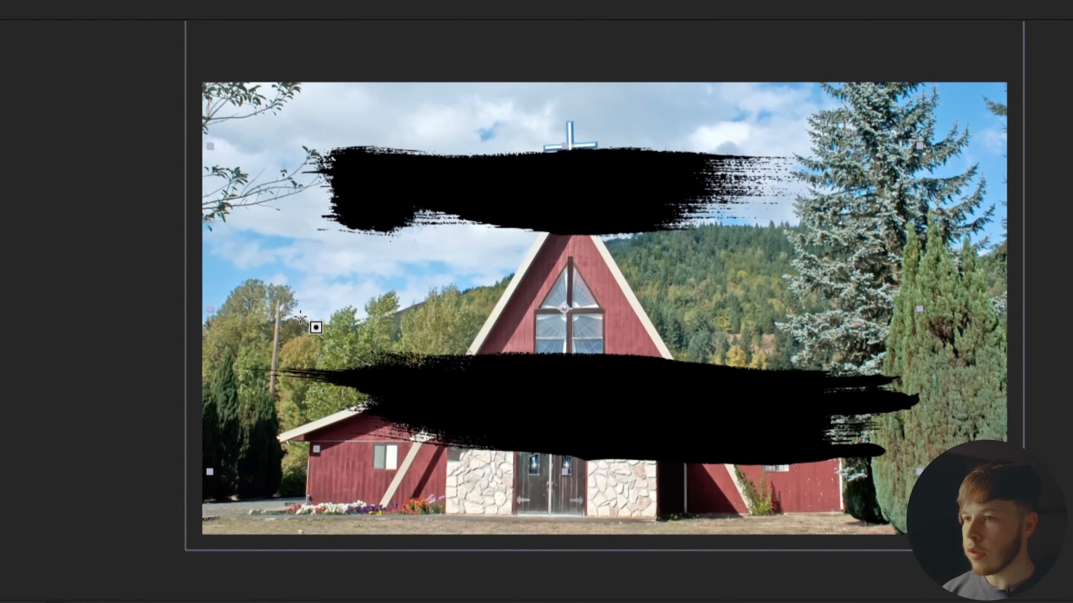
mouse_move(268, 320)
mouse_down()
mouse_move(1011, 124)
mouse_move(858, 143)
mouse_up()
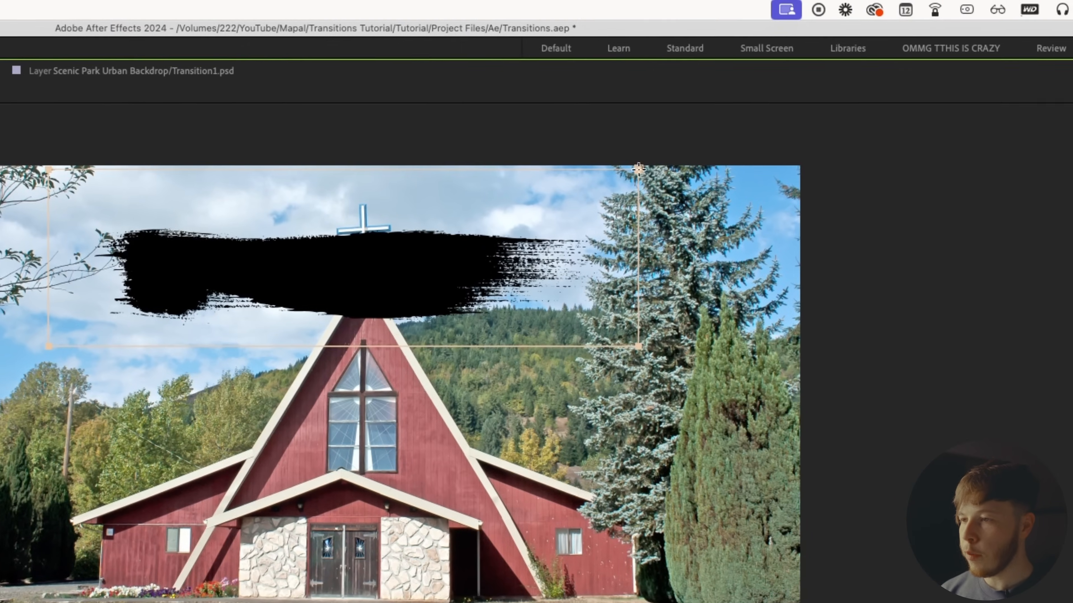
key(v)
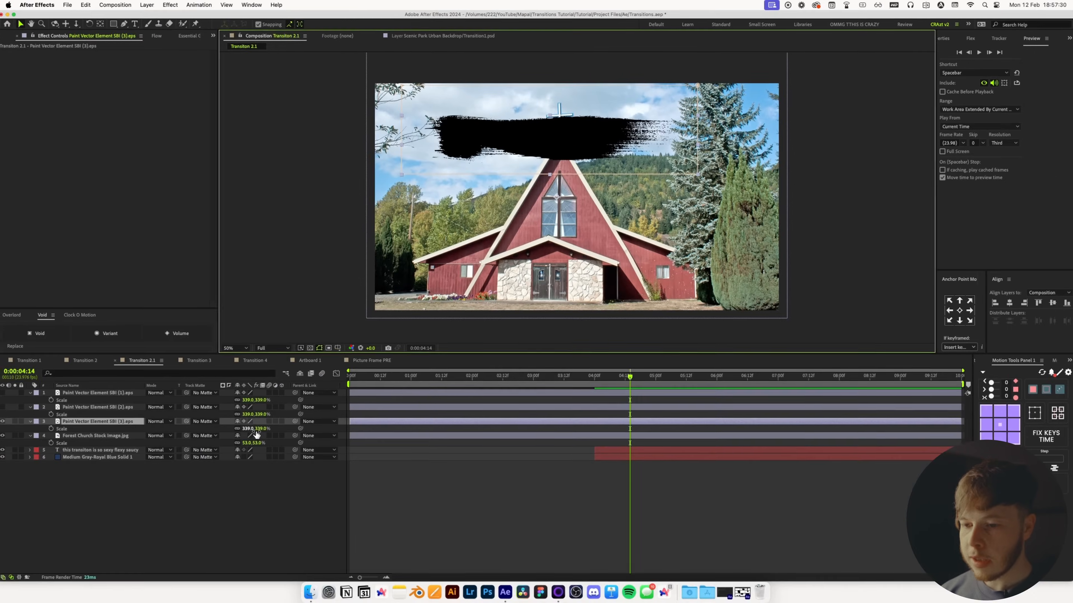
Scale the Paint Vector Element SBI (3) layer to 763% over the church's upper third and keyframe it sliding in from off-frame left, 0:00:03:12 to 0:00:04:12.
drag(256, 427, 406, 423)
drag(617, 151, 616, 154)
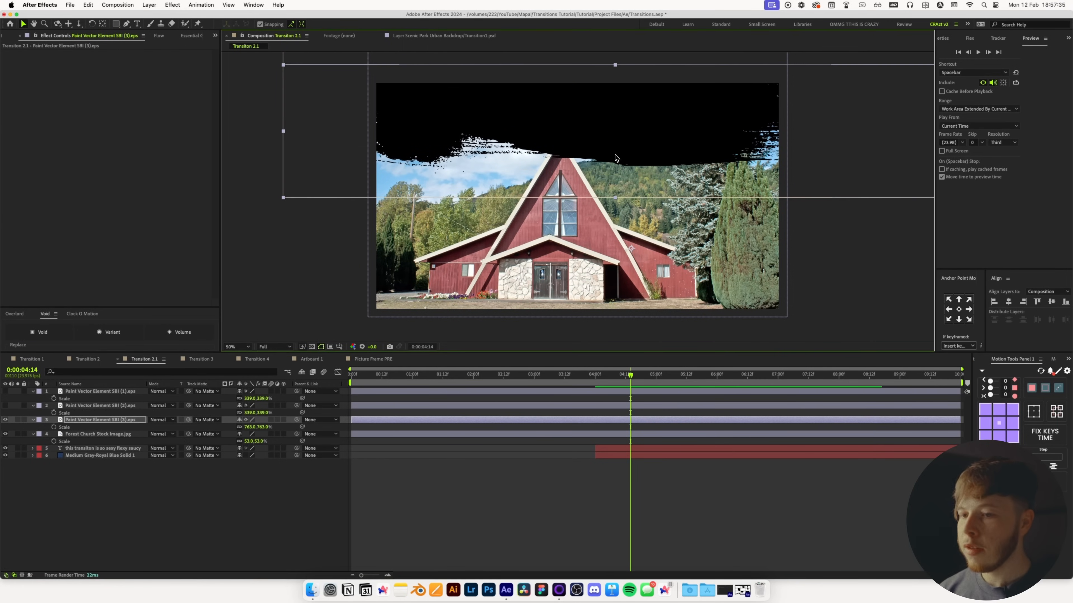
click(88, 421)
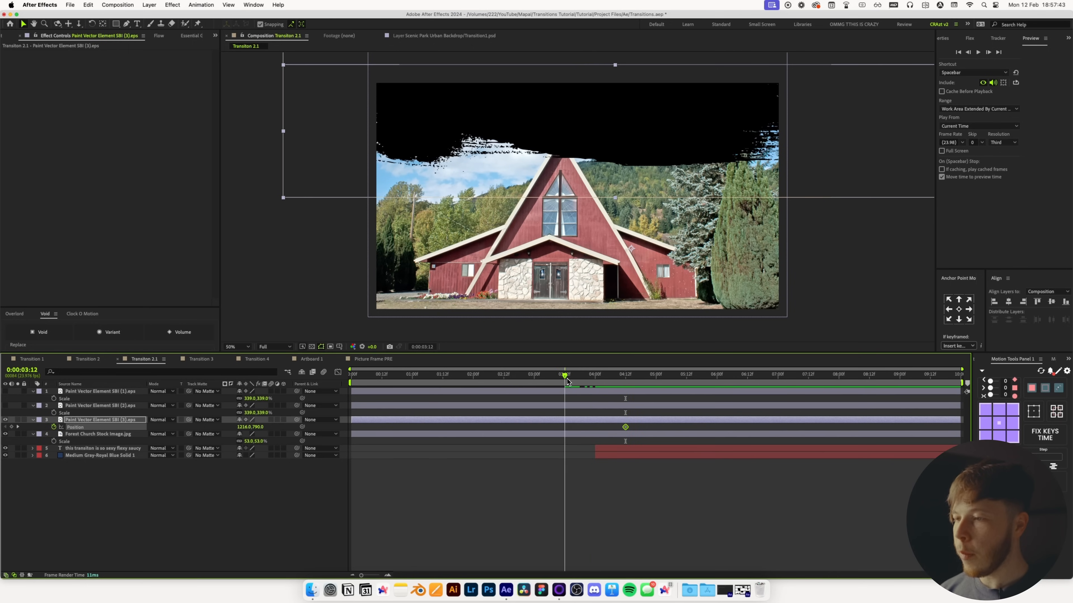
drag(735, 187, 261, 187)
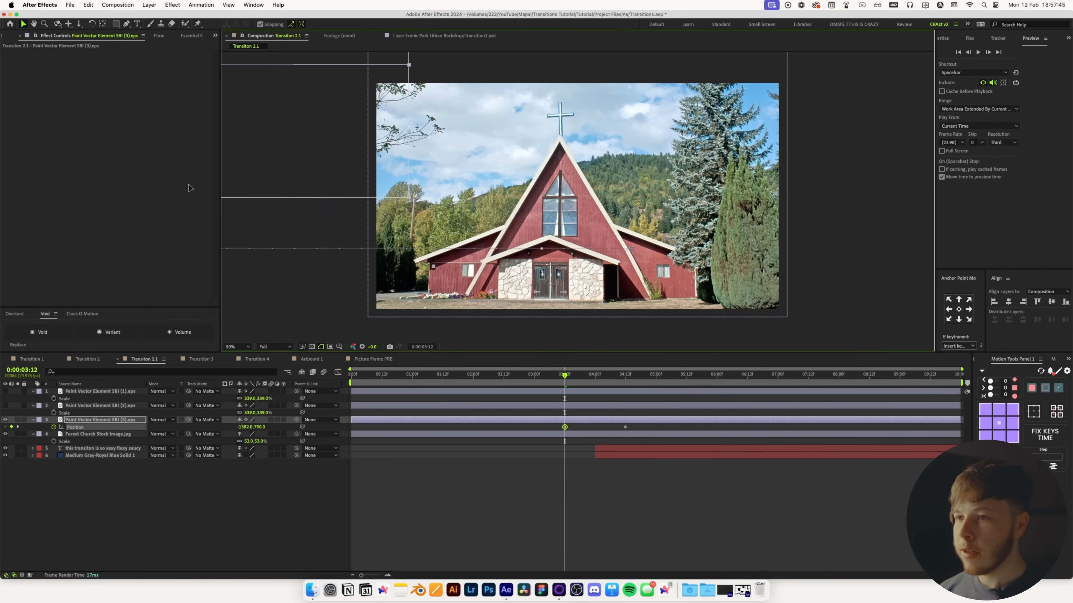
click(622, 493)
key(space)
key(space)
Show the Paint Vector Element SBI (1) and (2) layers again and scale the SBI (2) layer to 661%.
click(6, 405)
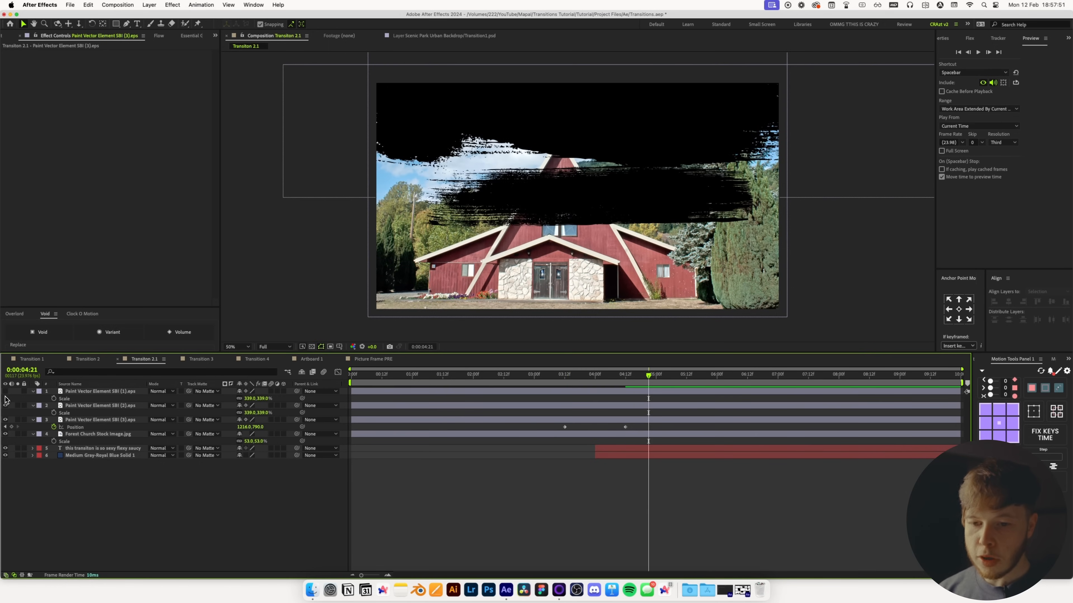
click(5, 391)
click(84, 407)
key(s)
key(s)
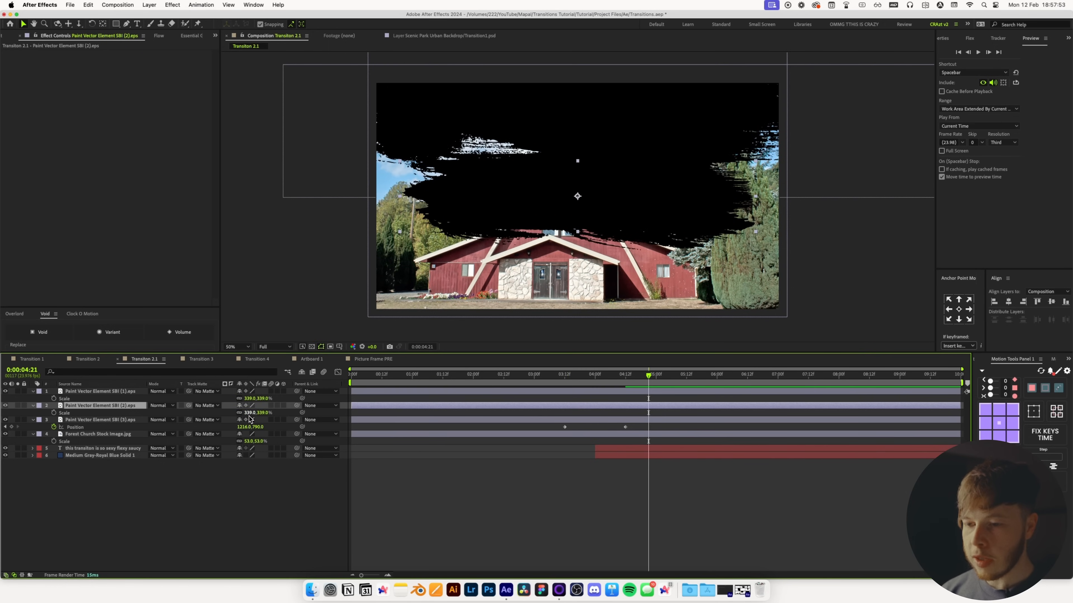
drag(249, 414, 271, 413)
Keyframe the SBI (2) layer's Position so it slides from off-frame right at 0:00:03:12 to cover the church's middle at 0:00:04:12.
drag(648, 376, 626, 387)
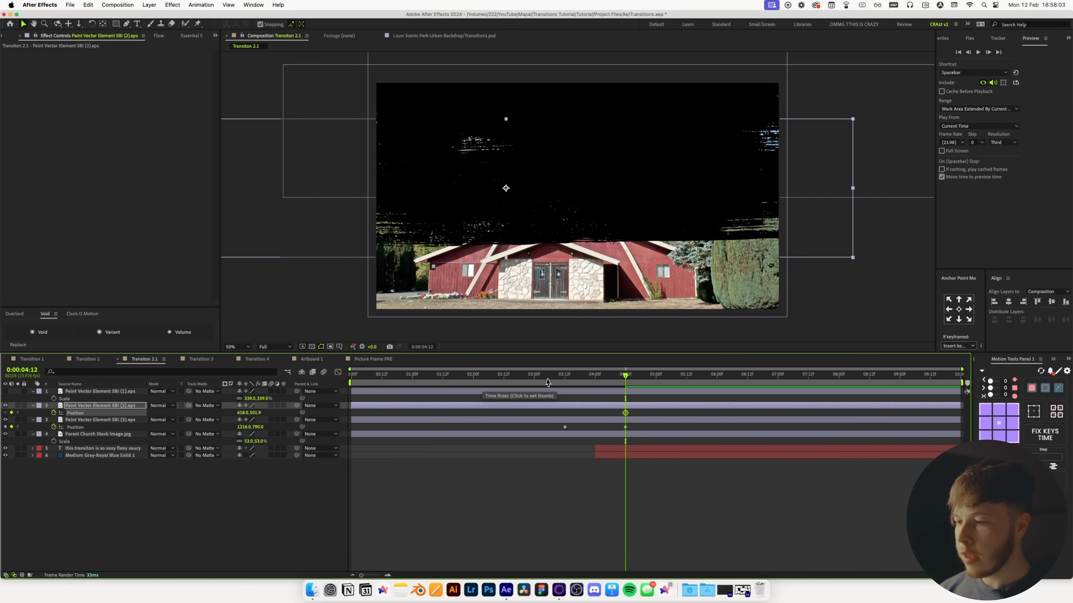
click(555, 376)
mouse_move(505, 188)
mouse_down()
mouse_move(766, 187)
mouse_move(939, 207)
mouse_up()
drag(838, 219, 862, 220)
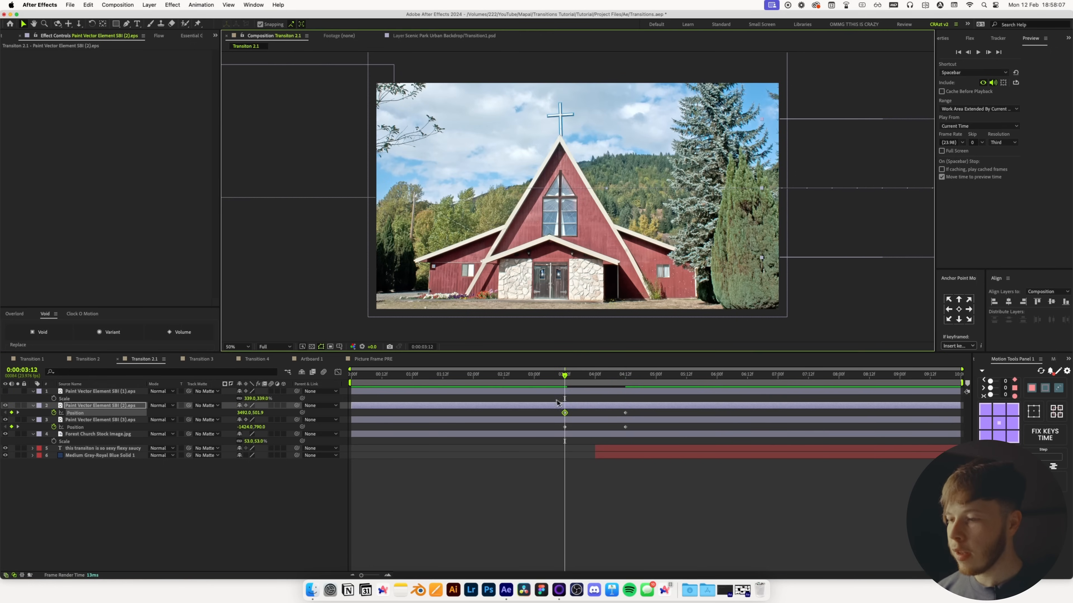
Enlarge the Paint Vector Element SBI (1) stroke over the church's lower part and keyframe it sliding in from off-frame left between 0:00:03:12 and 0:00:04:12.
click(623, 375)
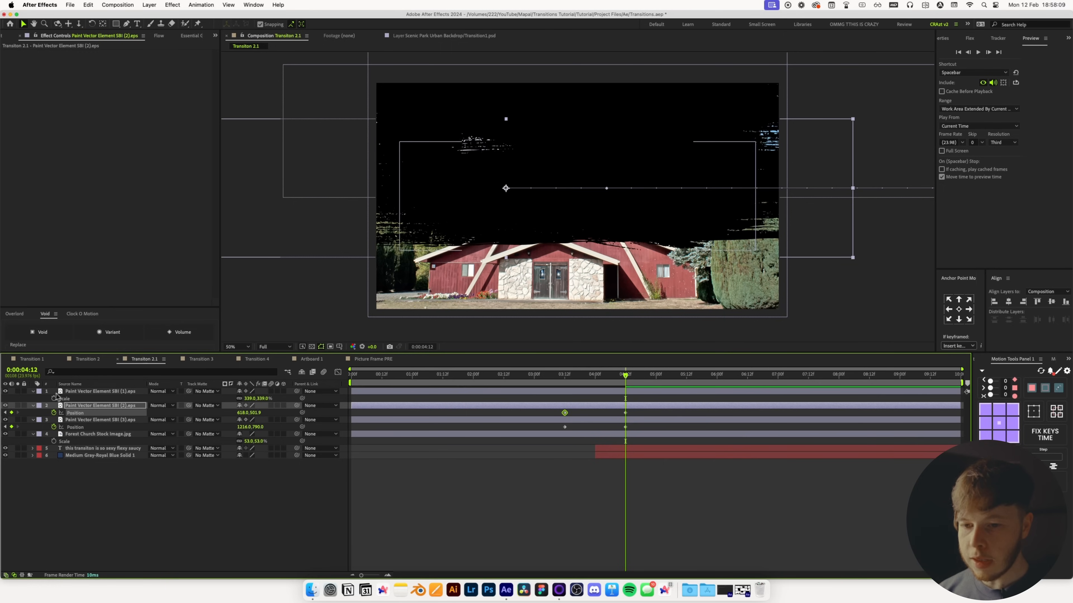
click(80, 392)
drag(252, 400, 627, 355)
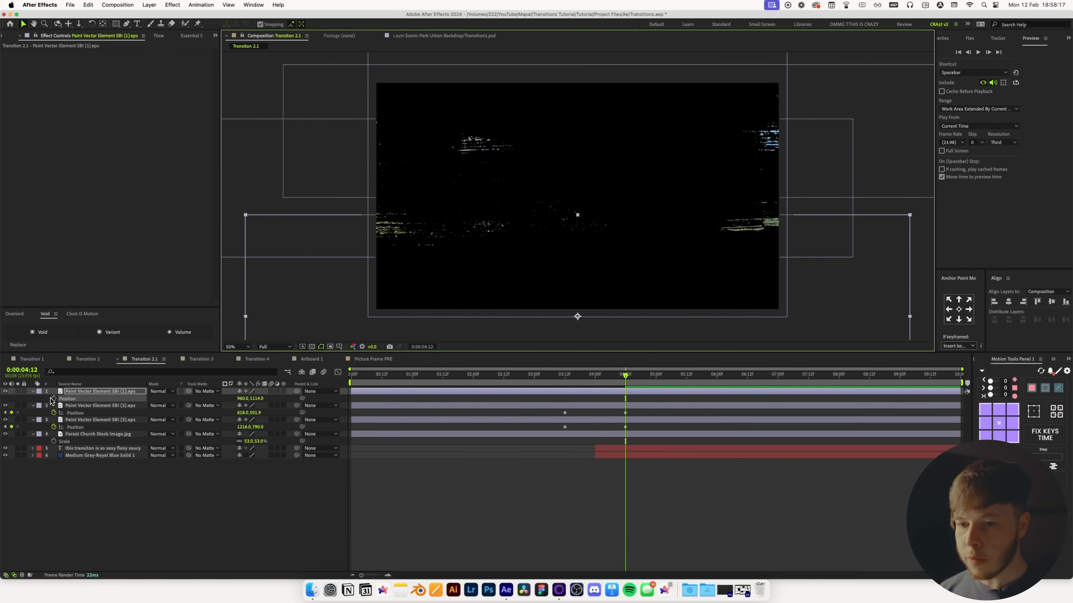
click(53, 398)
drag(601, 377, 566, 377)
drag(699, 291, 162, 314)
Apply the 0.88, 0.14, 0.12, 0.86 Flow curve to all Position keyframes of the three brush layers and preview the motion.
drag(644, 396, 547, 434)
click(160, 39)
click(163, 39)
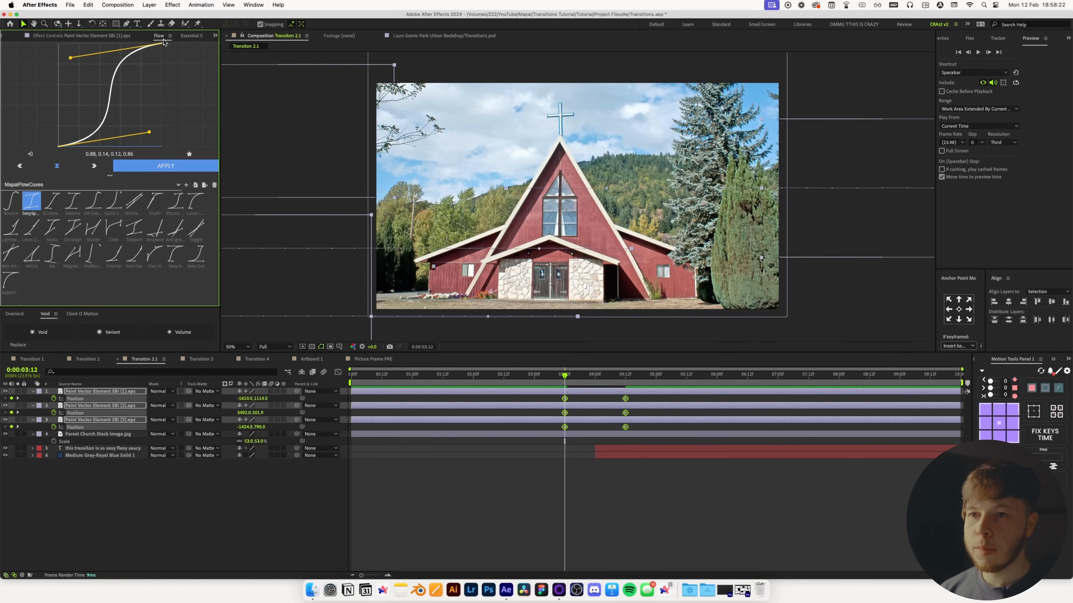
click(141, 171)
click(616, 515)
key(space)
key(space)
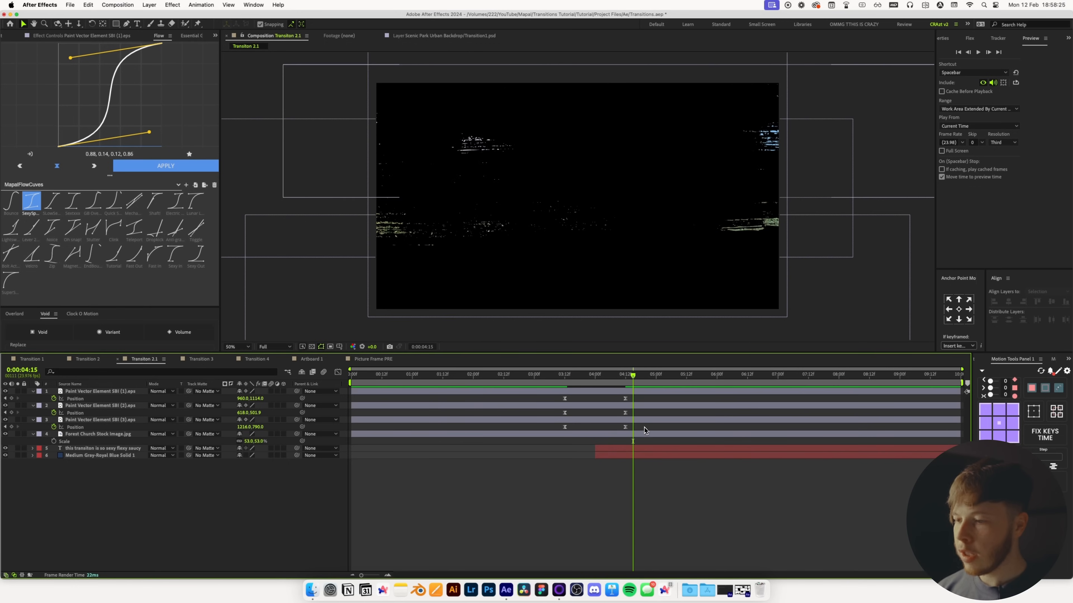
Stagger the strokes by delaying the SBI (3) keyframes about three frames and advancing the SBI (2) keyframes about three frames, and preview the timing.
drag(645, 424, 572, 428)
drag(638, 414, 558, 414)
click(560, 477)
click(554, 375)
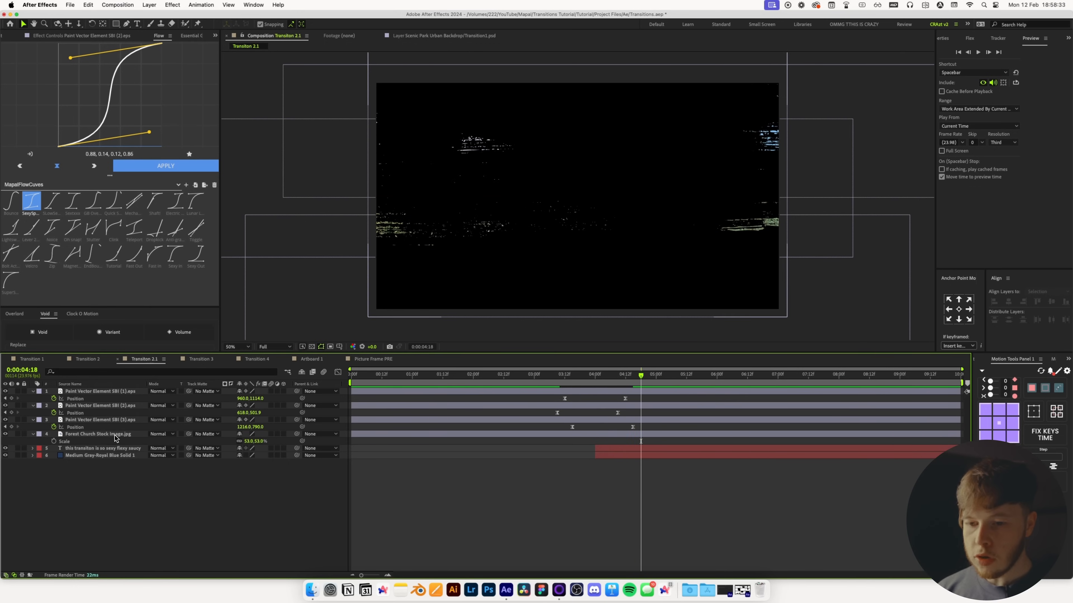
Pre-compose the three Paint Vector Element layers into a composition named Brush PRE.
click(111, 421)
shift+click(124, 392)
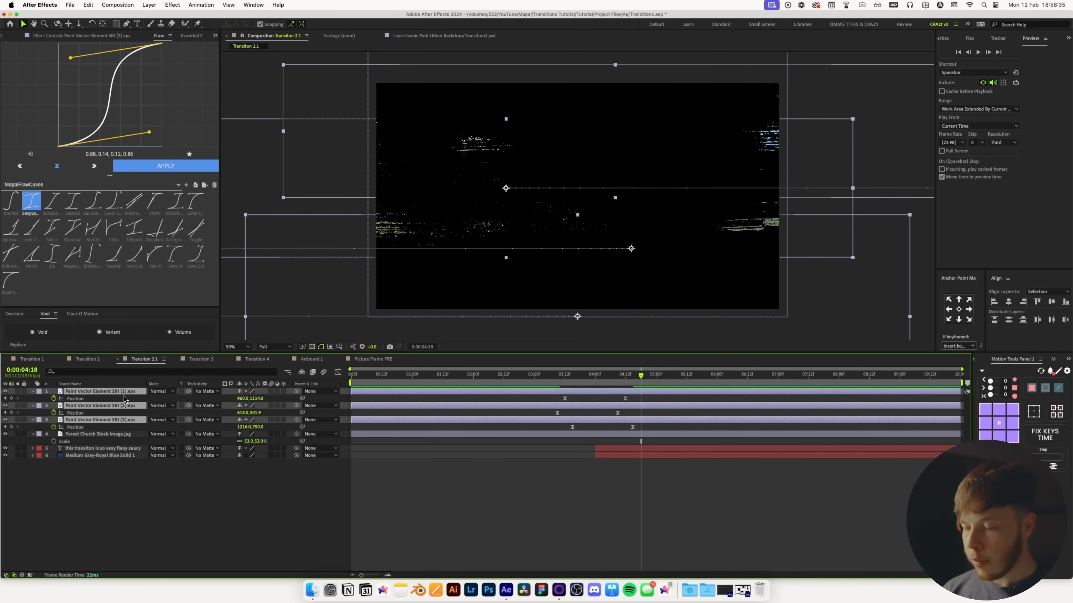
key(super+shift+c)
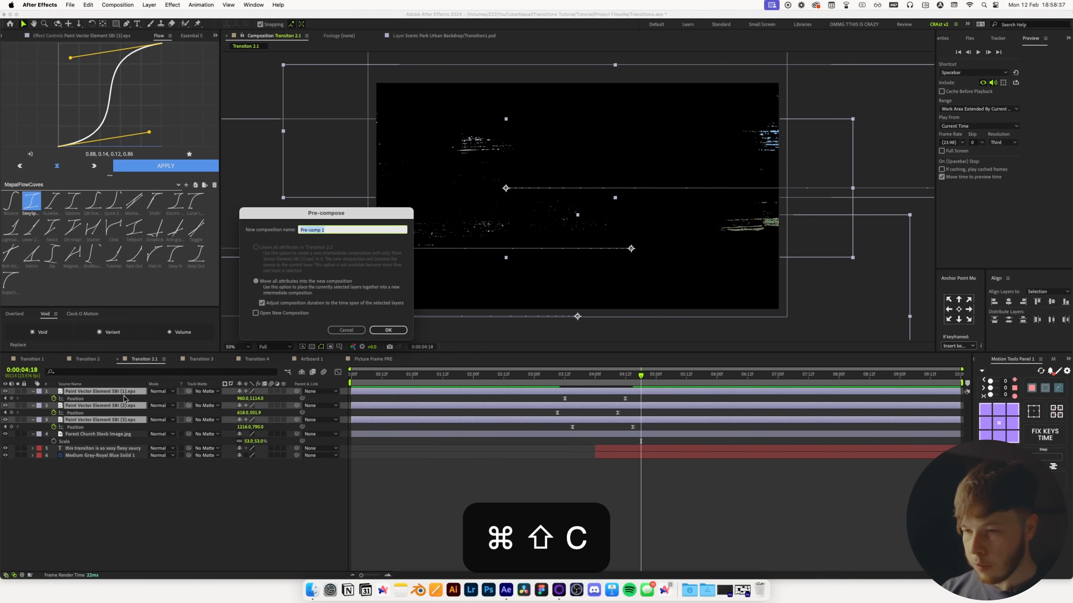
text(Brush PRE)
key(Return)
Set Brush PRE as the track matte of Forest Church Stock Image.jpg, invert the matte and scrub through the reveal.
click(115, 398)
drag(188, 398, 82, 392)
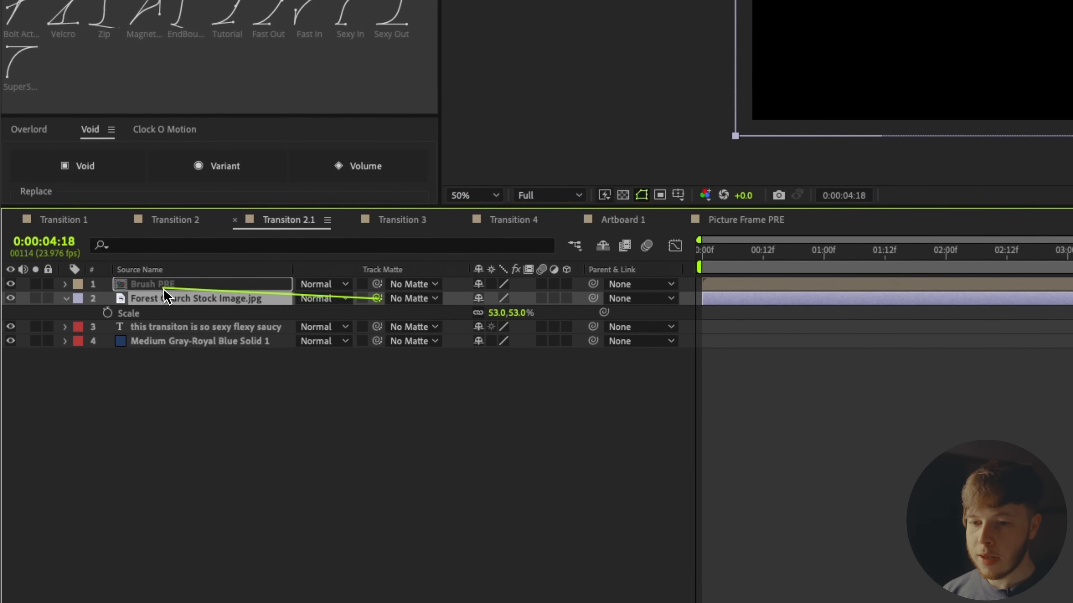
drag(164, 289, 164, 289)
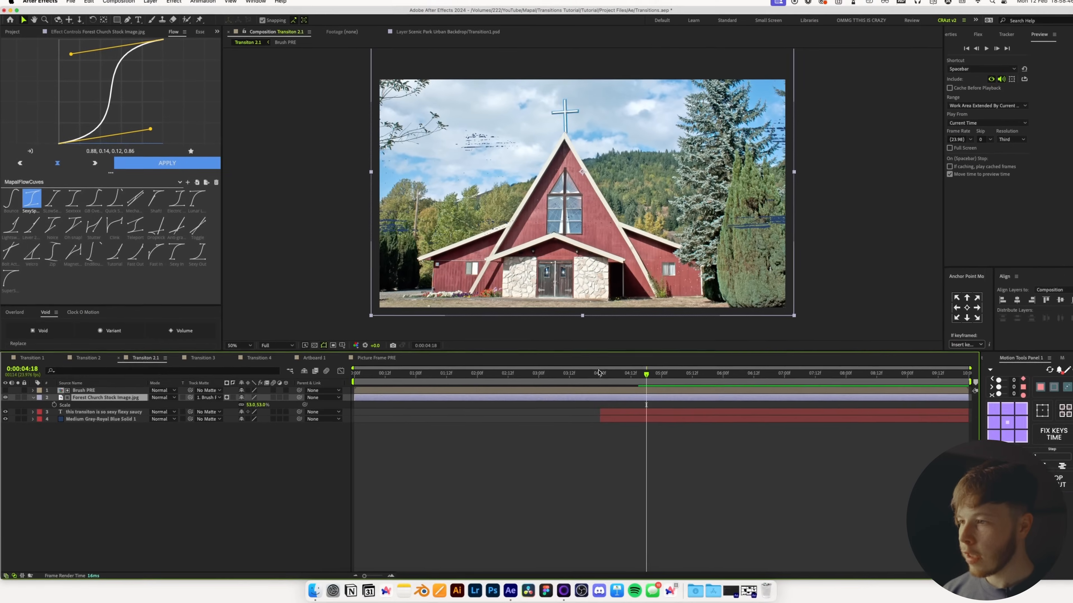
mouse_move(599, 373)
mouse_down()
mouse_move(587, 374)
mouse_move(613, 374)
mouse_move(590, 373)
mouse_up()
click(231, 399)
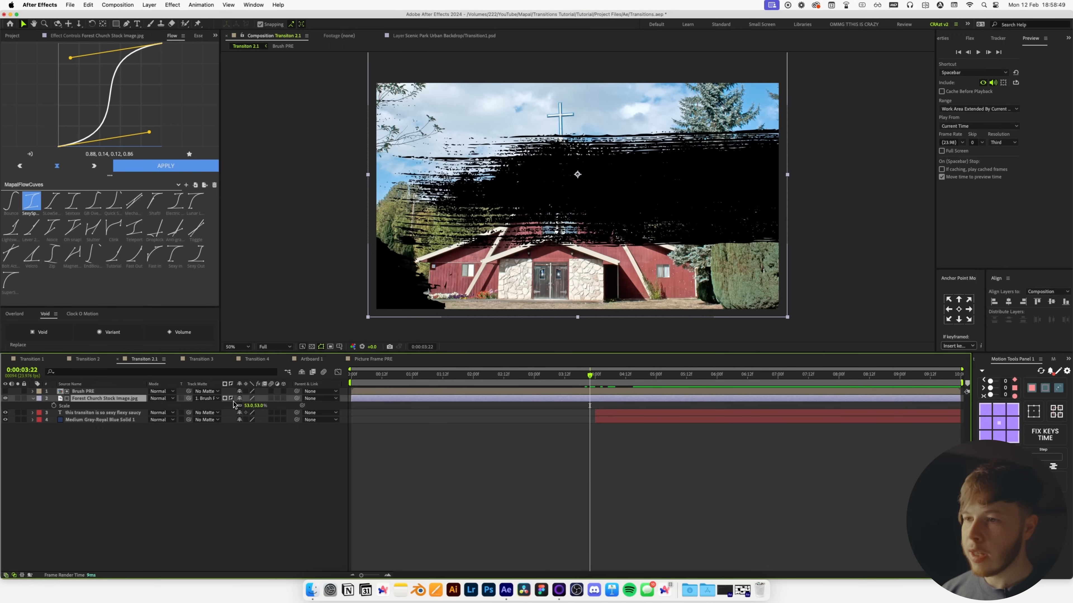
mouse_move(590, 375)
mouse_down()
mouse_move(613, 376)
mouse_move(600, 375)
mouse_up()
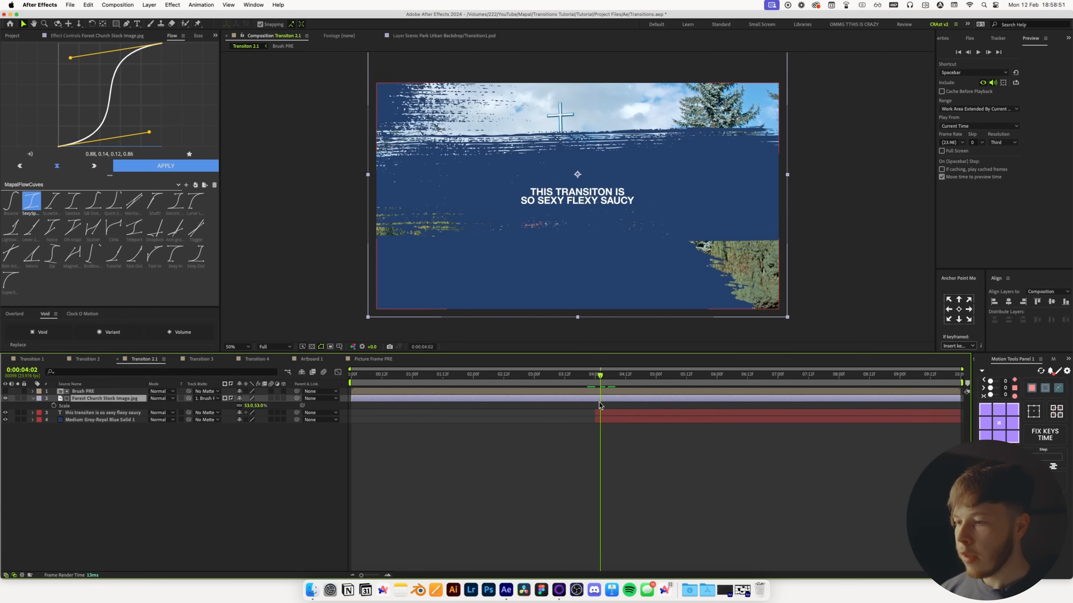
Extend the text layer and the Medium Gray-Royal Blue Solid 1 layer back to the start of the composition and preview the transition.
click(602, 413)
shift+click(603, 420)
drag(596, 420, 350, 420)
click(369, 449)
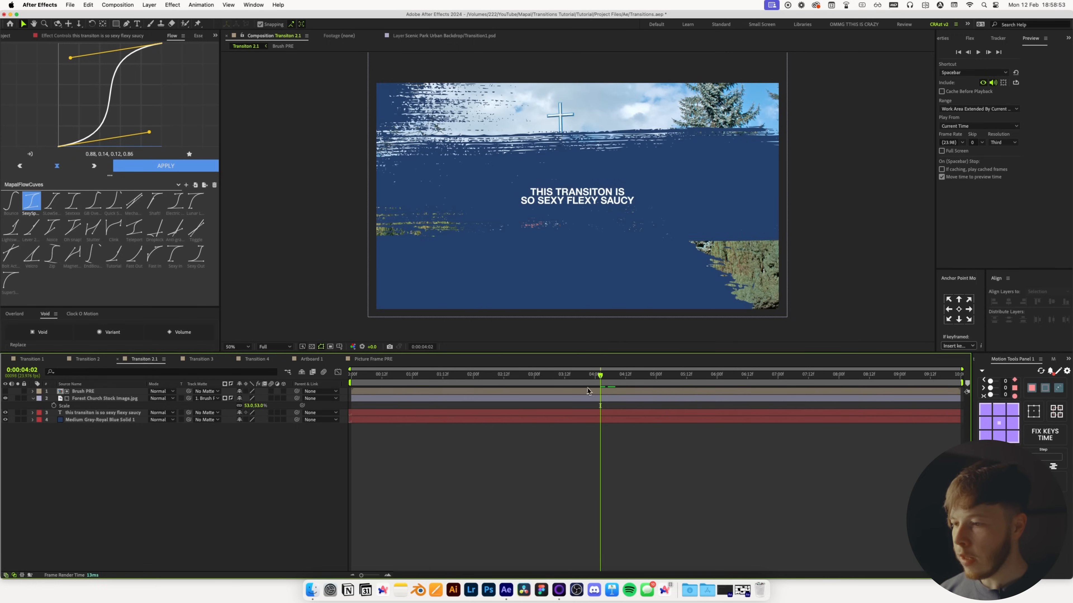
click(489, 375)
key(space)
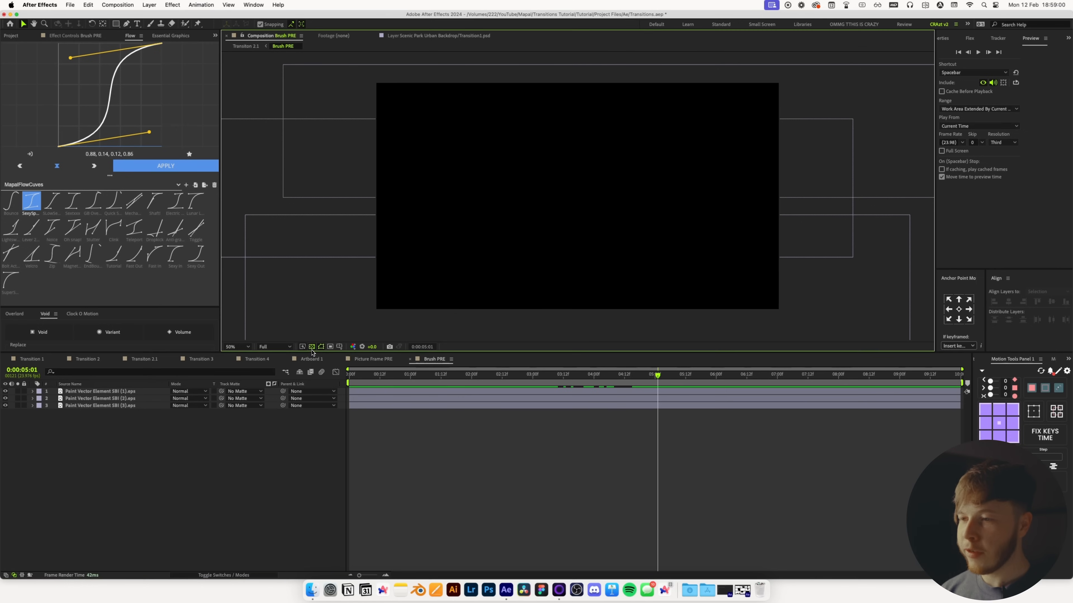
In Brush PRE, add a 1920 x 1080 black solid (000000) beneath the brush layers, starting at 0:00:04:13.
mouse_move(648, 375)
mouse_down()
mouse_move(594, 375)
mouse_move(626, 376)
mouse_up()
key(super+y)
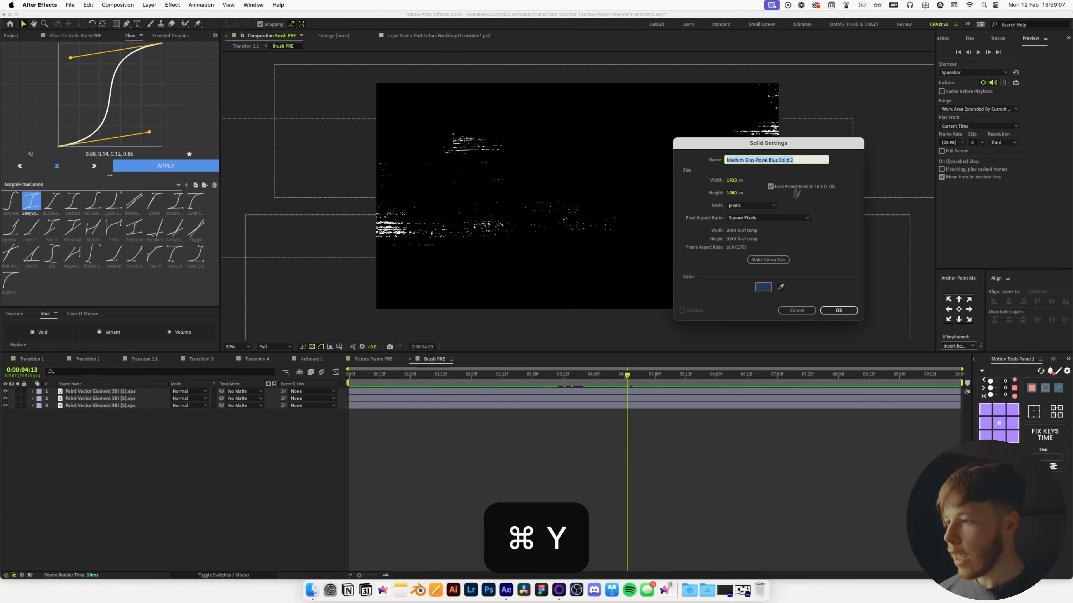
click(763, 288)
click(543, 477)
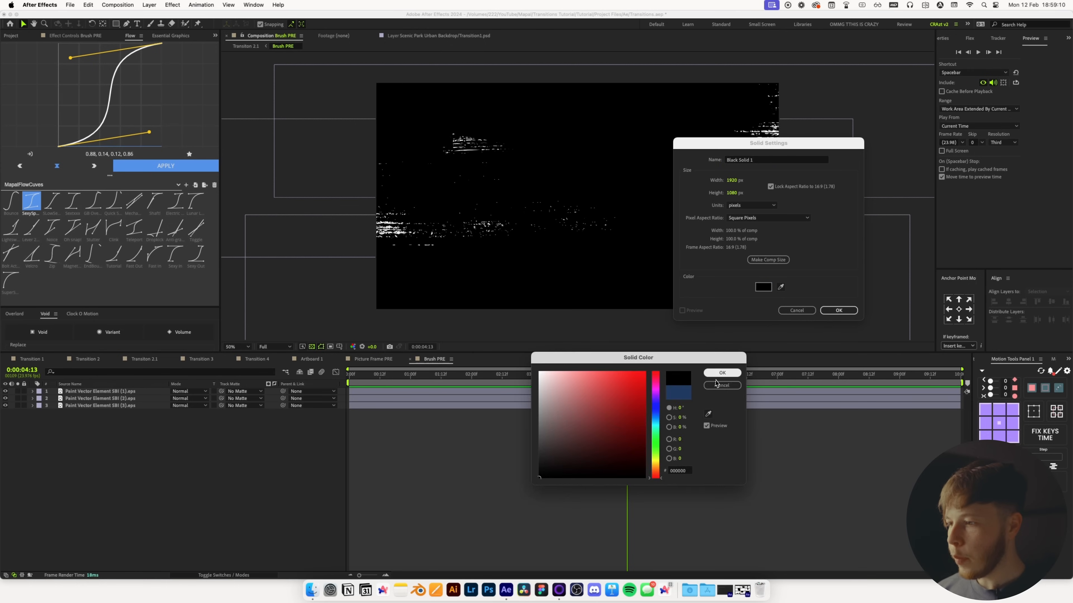
click(721, 374)
click(838, 311)
drag(79, 392, 615, 425)
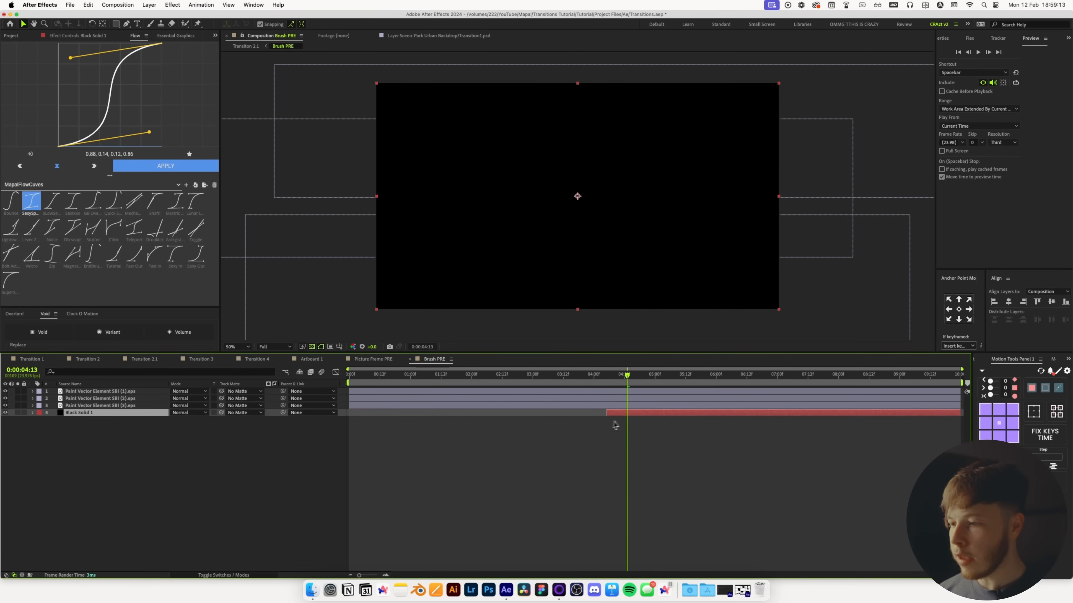
Preview the brush strokes and move the start of Black Solid 1 to about 0:00:04:05 to cover the remaining gaps.
click(580, 375)
key(space)
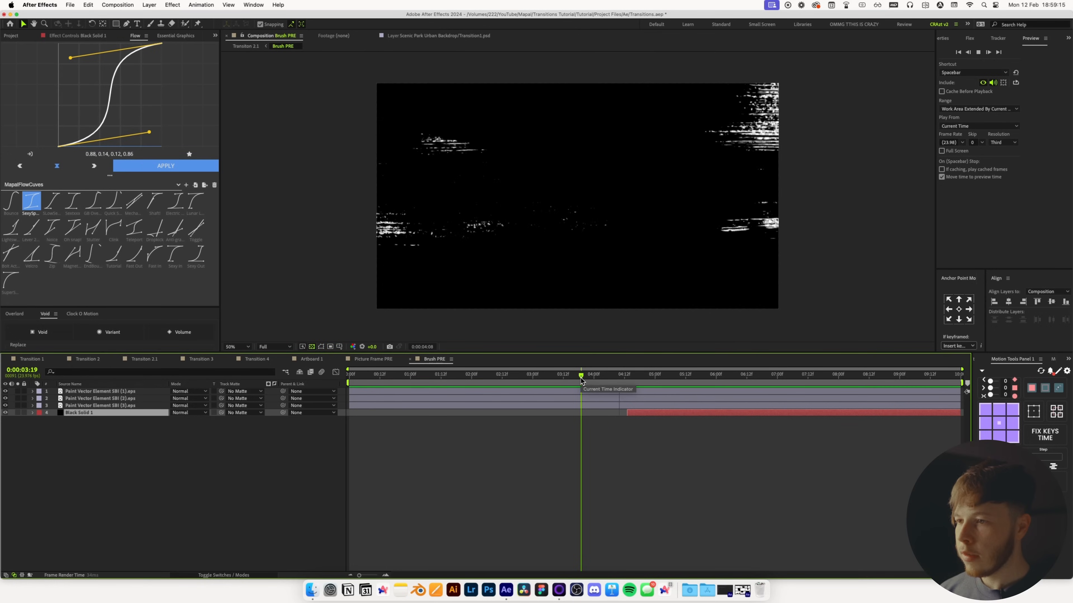
key(space)
drag(628, 419, 606, 420)
click(606, 439)
key(space)
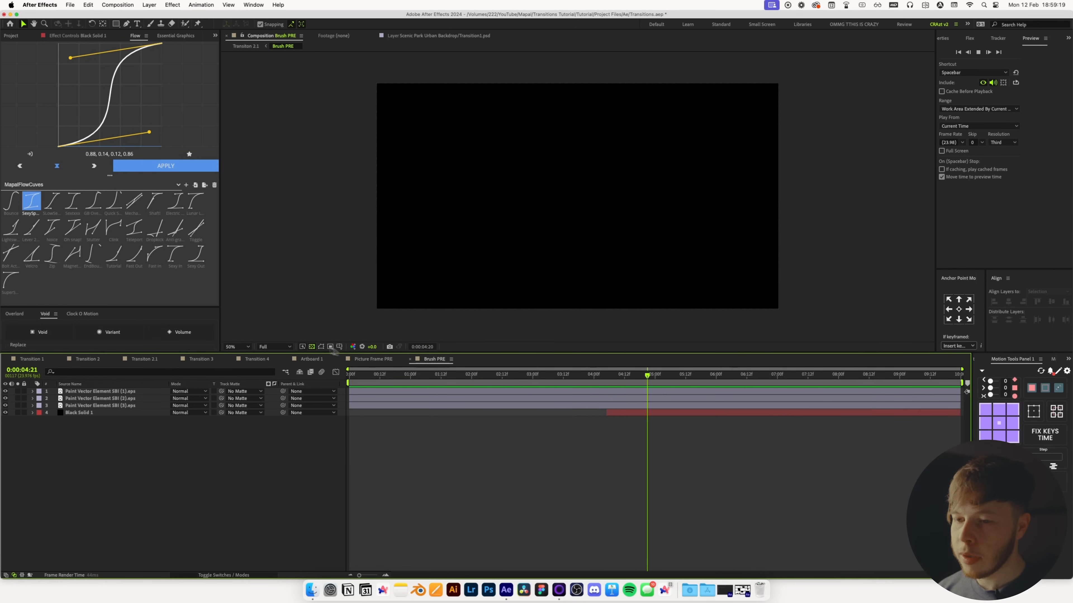
In Transiton 2.1, remove the Position animation from the top SBI (2) brush layer and shrink it to about 488% across the church's middle.
click(145, 359)
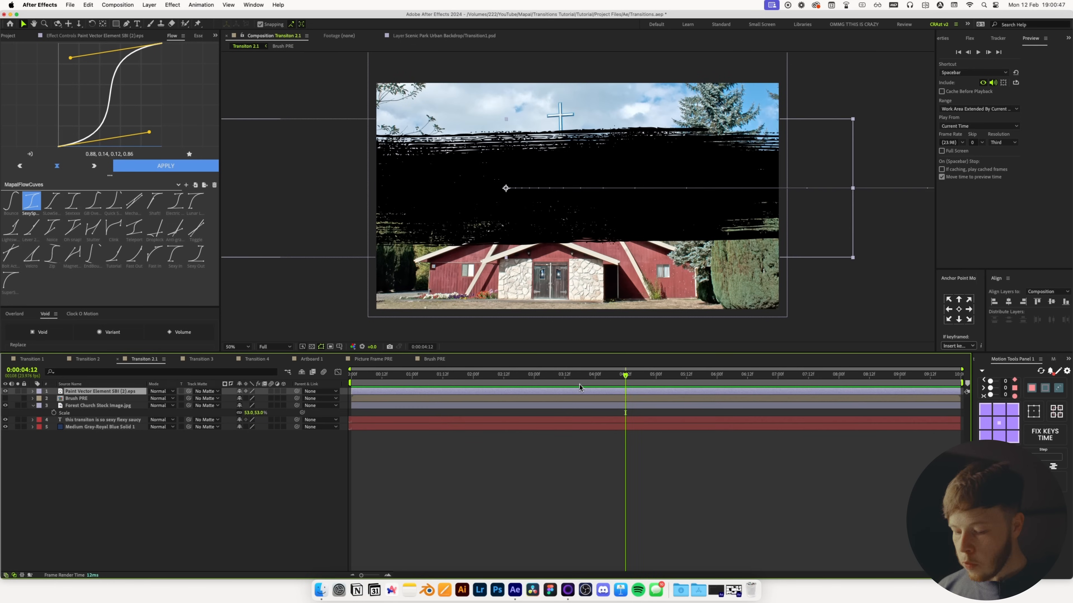
key(u)
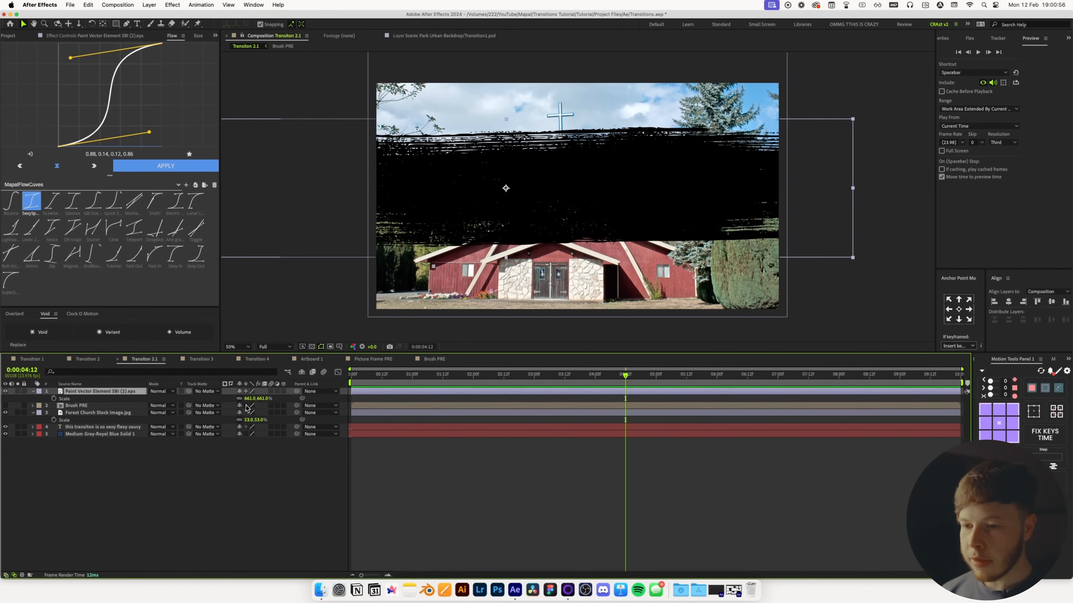
drag(253, 398, 180, 405)
mouse_move(609, 192)
mouse_down()
mouse_move(657, 198)
mouse_move(648, 209)
mouse_up()
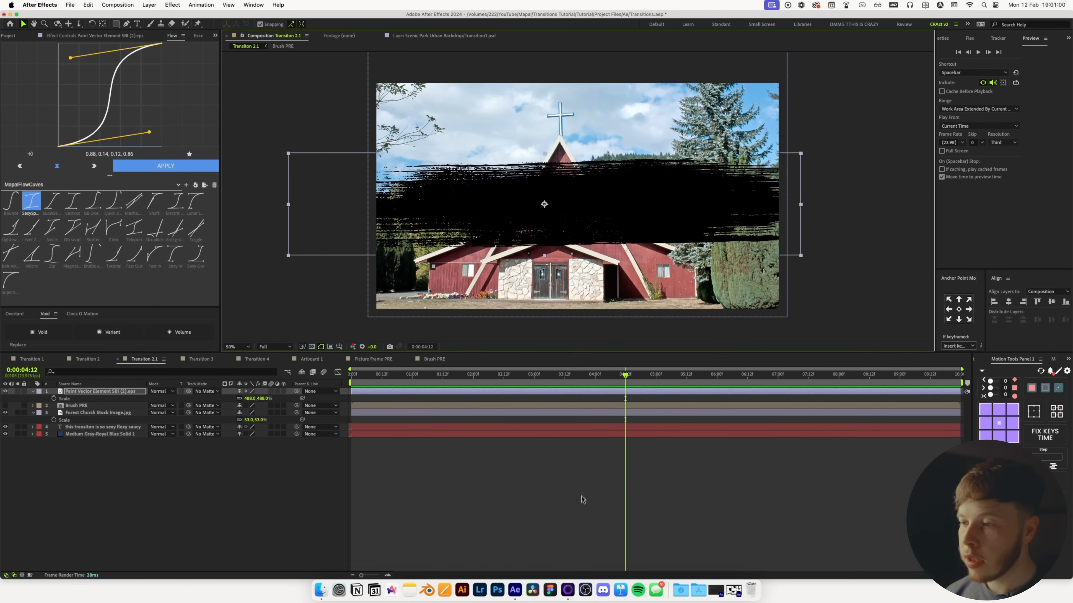
click(578, 473)
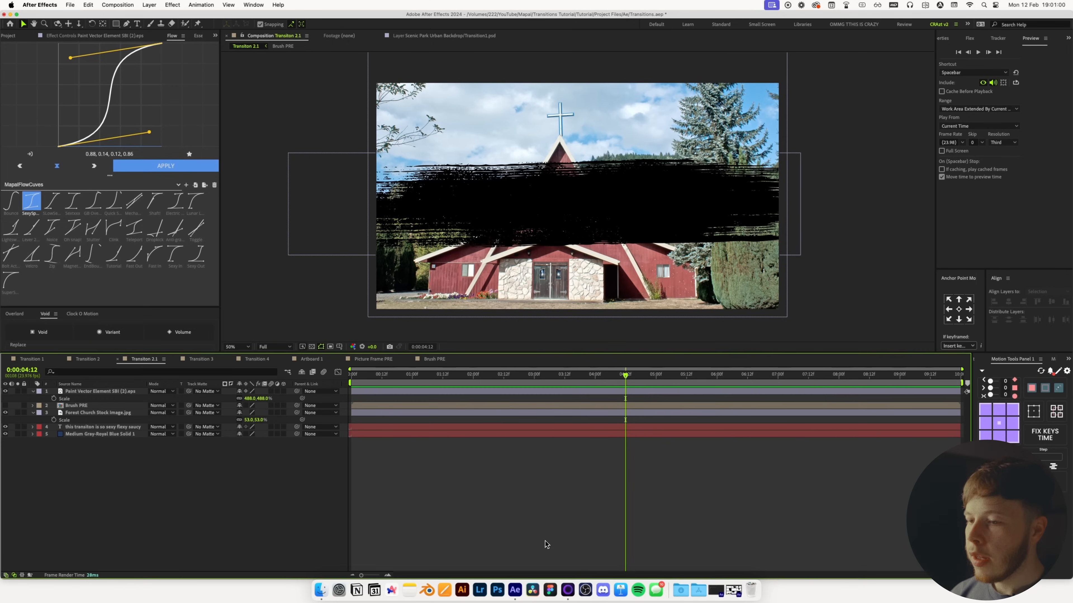
Draw a straight, nearly horizontal path through the brush stroke with the Pen tool, running past both side edges of the frame.
click(127, 24)
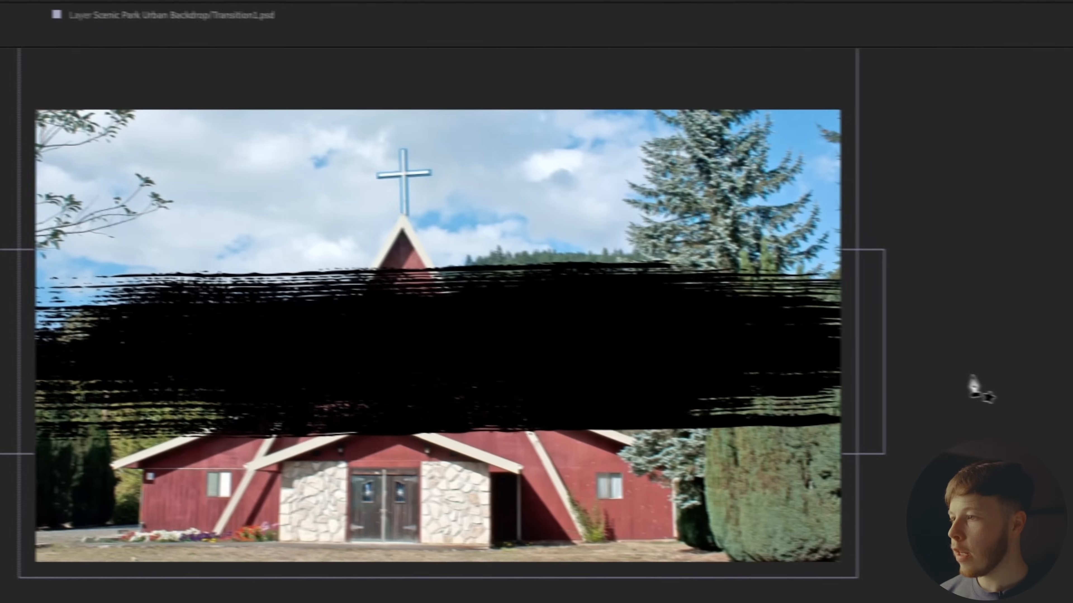
click(944, 358)
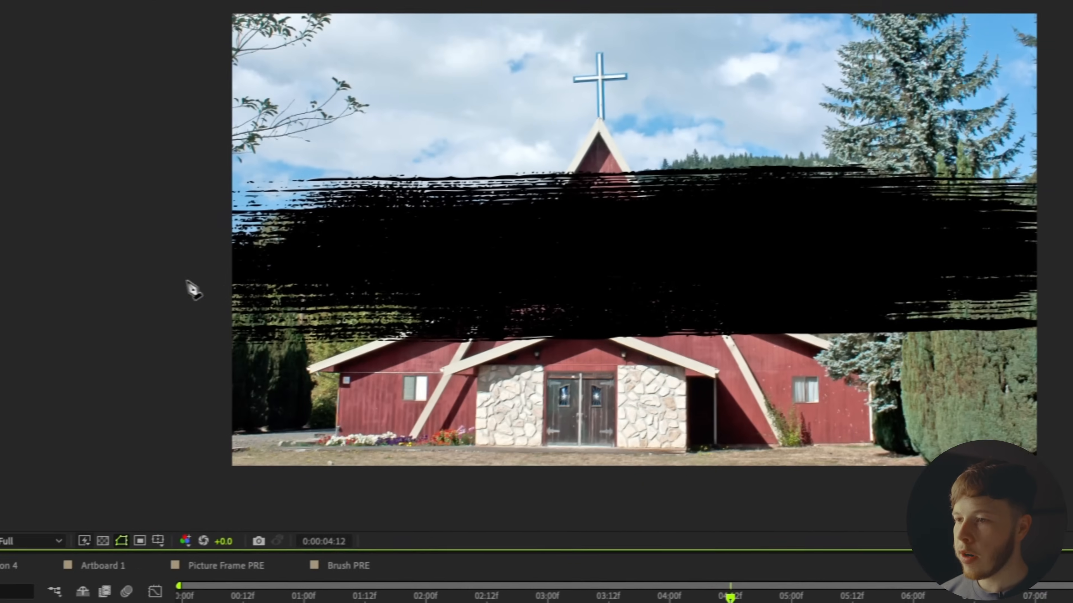
click(177, 277)
key(super+z)
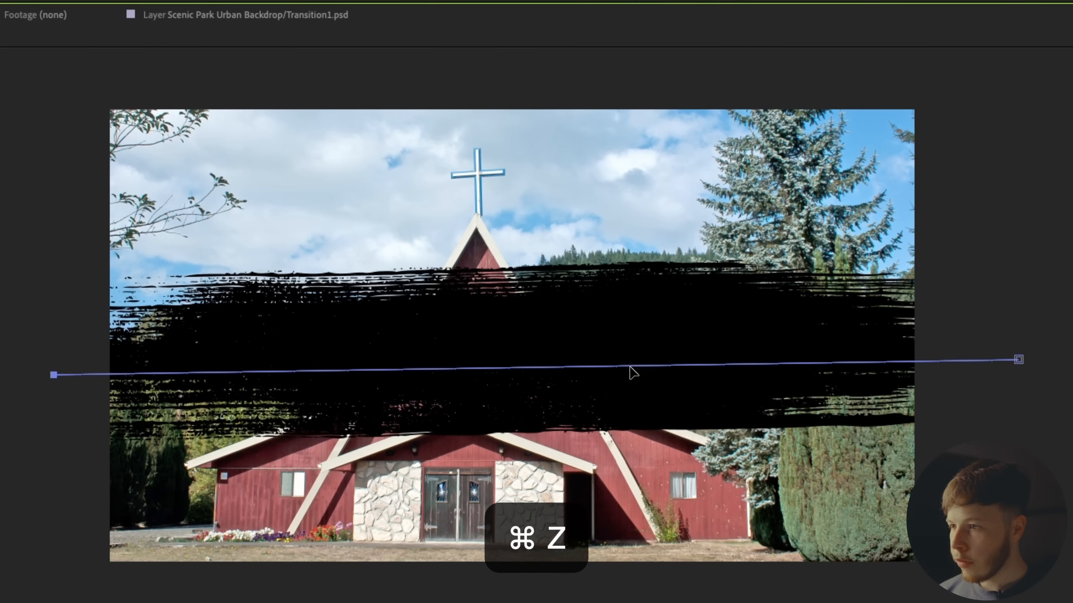
drag(553, 367, 557, 363)
drag(630, 362, 629, 358)
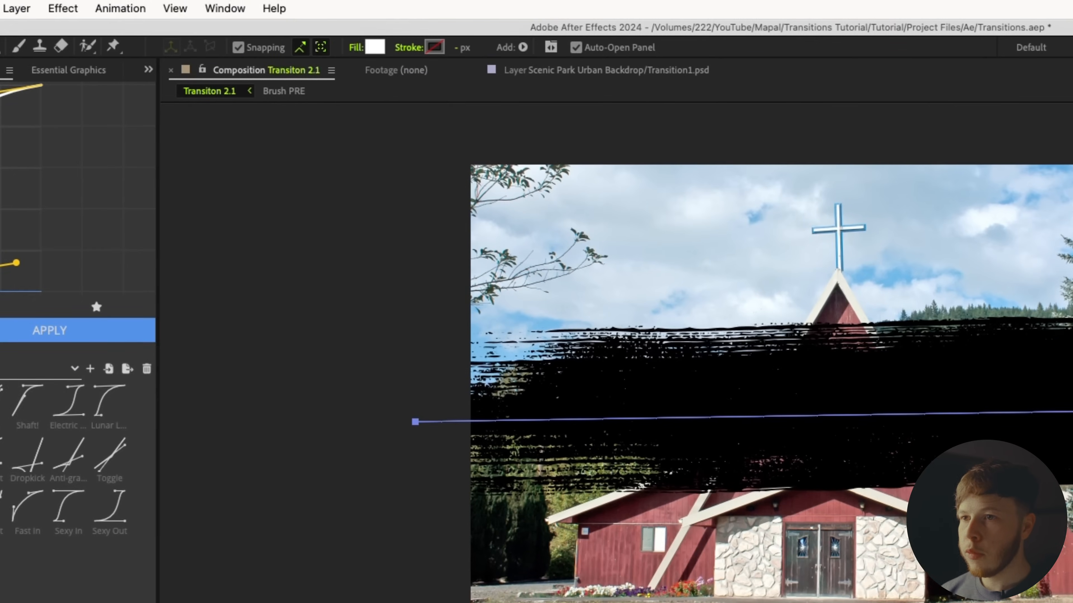
Set the fill of the new path's shape layer to None.
click(364, 51)
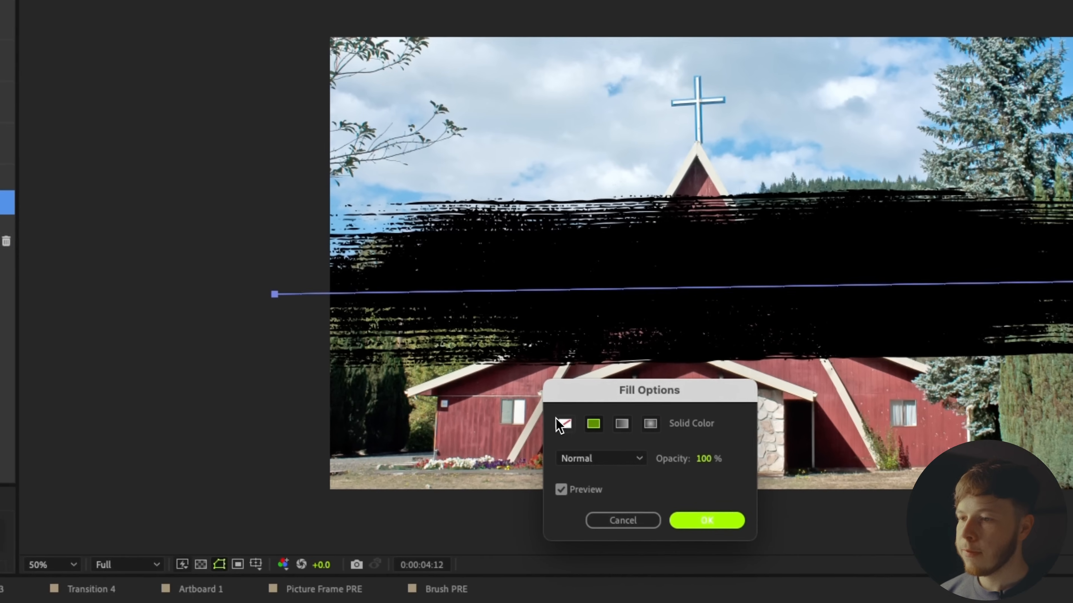
click(713, 552)
click(665, 499)
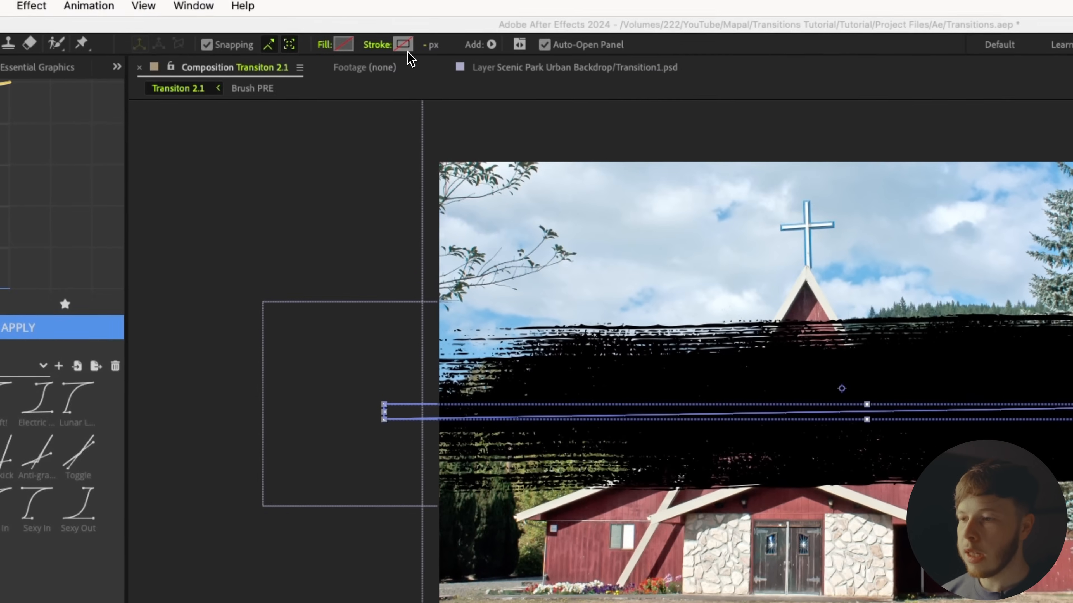
Give the path's shape layer a solid white stroke and set the stroke width to 443 px so it covers the brush stroke.
click(407, 47)
drag(693, 575, 561, 474)
click(926, 479)
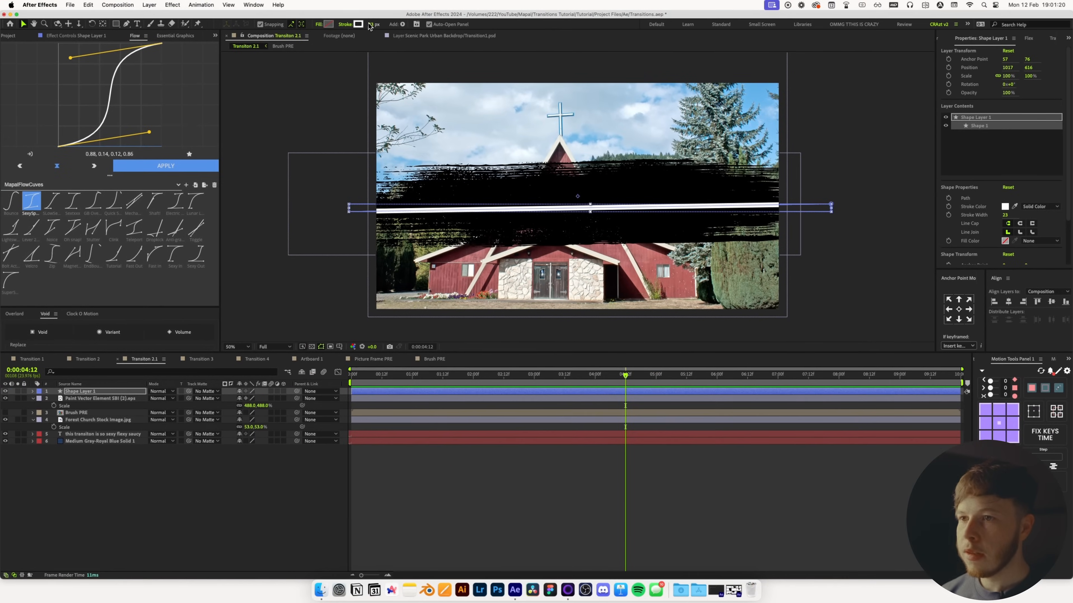
mouse_move(372, 24)
mouse_down()
mouse_move(464, 50)
mouse_move(676, 57)
mouse_move(567, 58)
mouse_move(581, 57)
mouse_up()
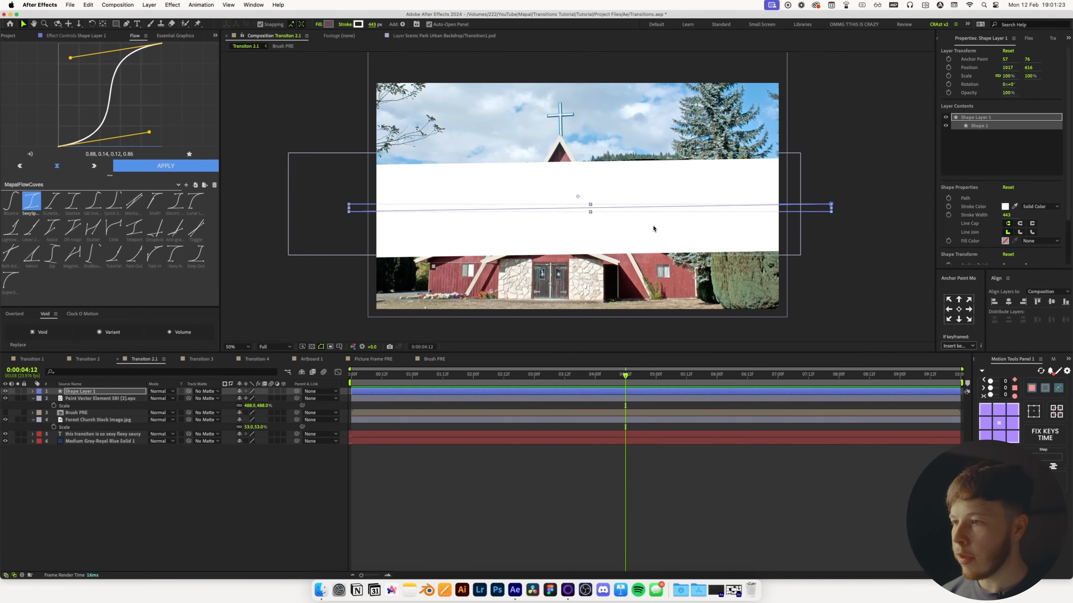
Nudge Shape Layer 1 up to a Y position of 596, leaving the brush layer beneath it in place.
drag(653, 227, 653, 217)
key(super+z)
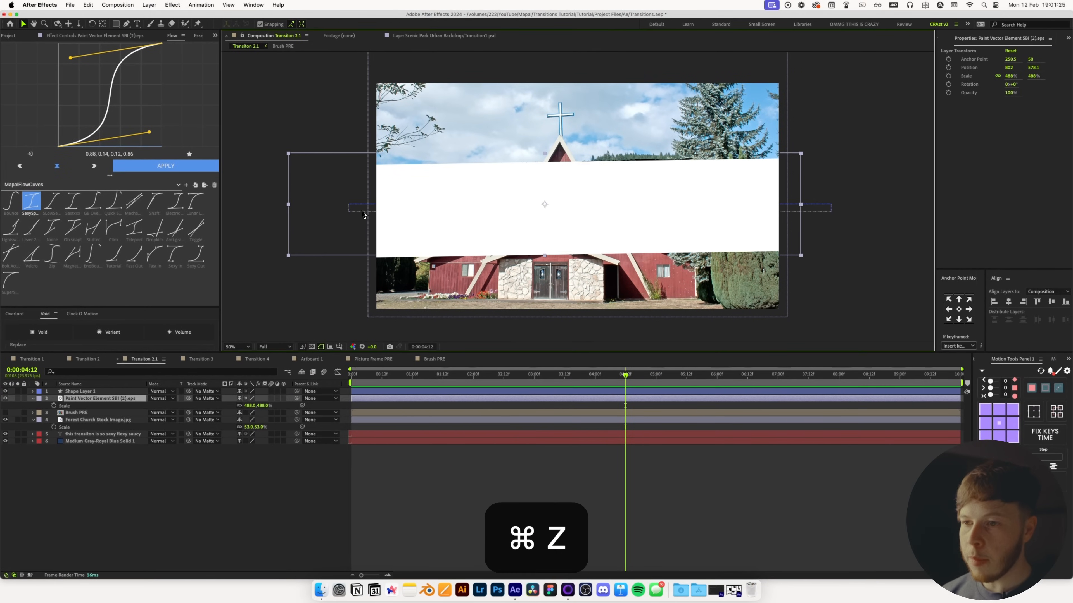
click(90, 392)
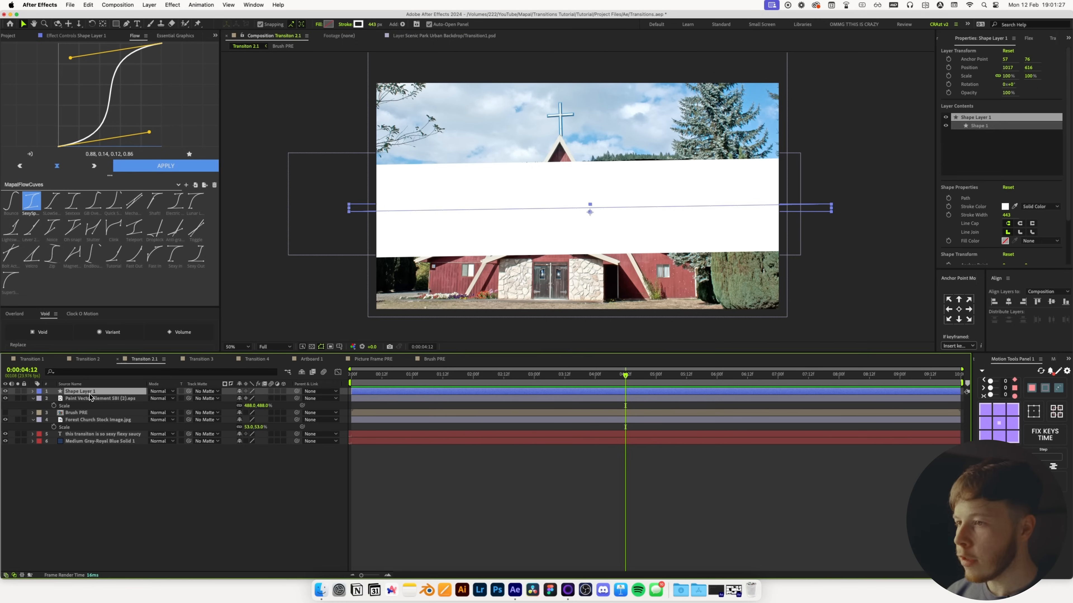
key(shift+Up)
key(shift+Up)
Apply the Roughen Edges effect to Shape Layer 1 and solo the layer to inspect its edges.
key(ctrl+space)
text(rou)
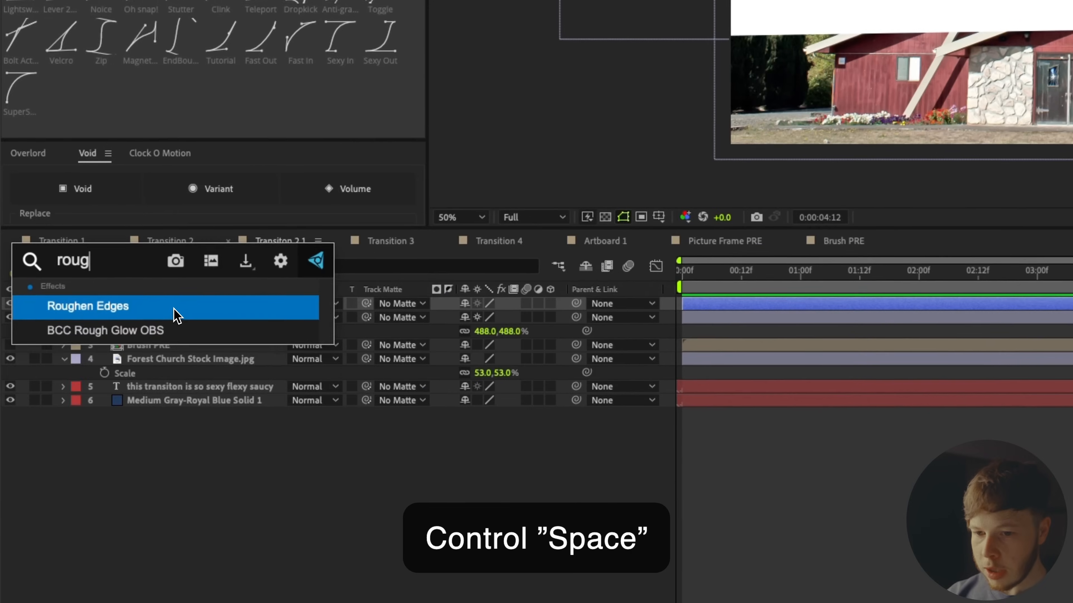
click(144, 384)
click(17, 391)
key(period)
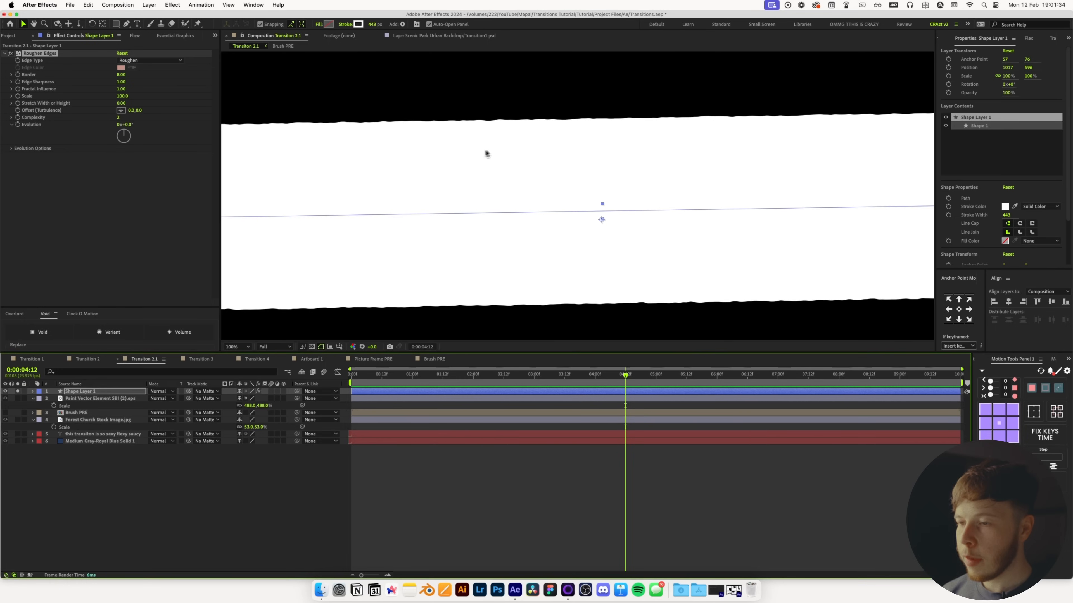
drag(486, 154, 544, 169)
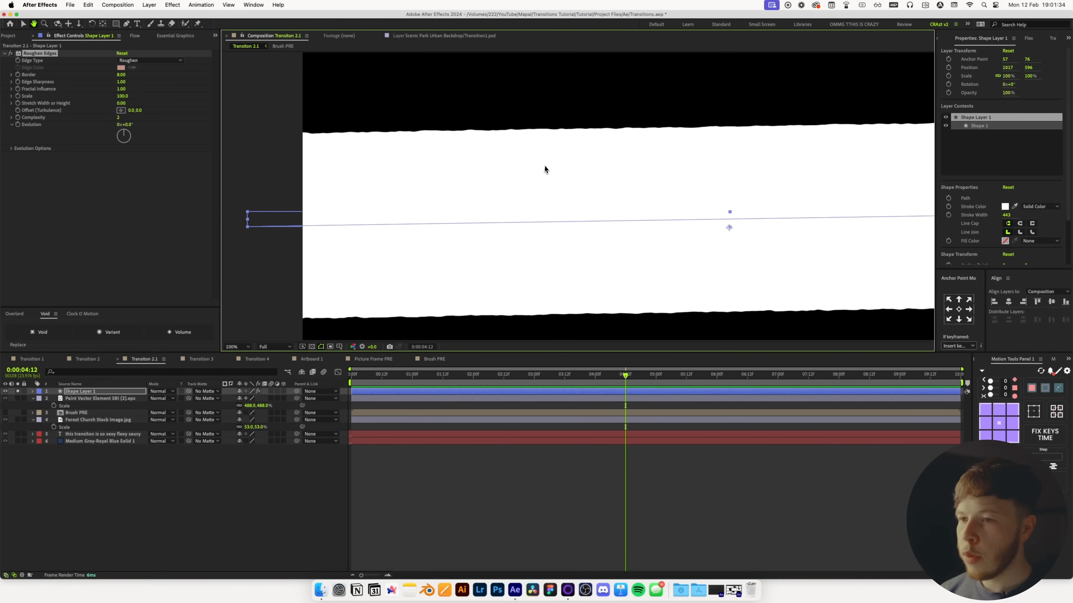
Add Trim Paths to Shape Layer 1 and set its End to 55% to expose the stroke's leading edge.
click(85, 391)
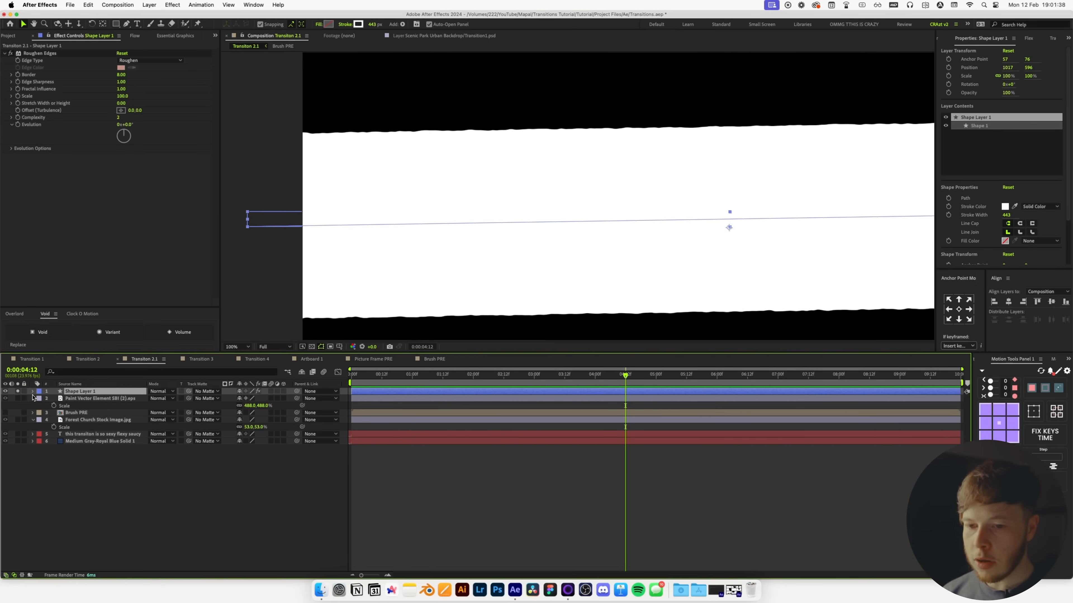
click(32, 392)
click(279, 399)
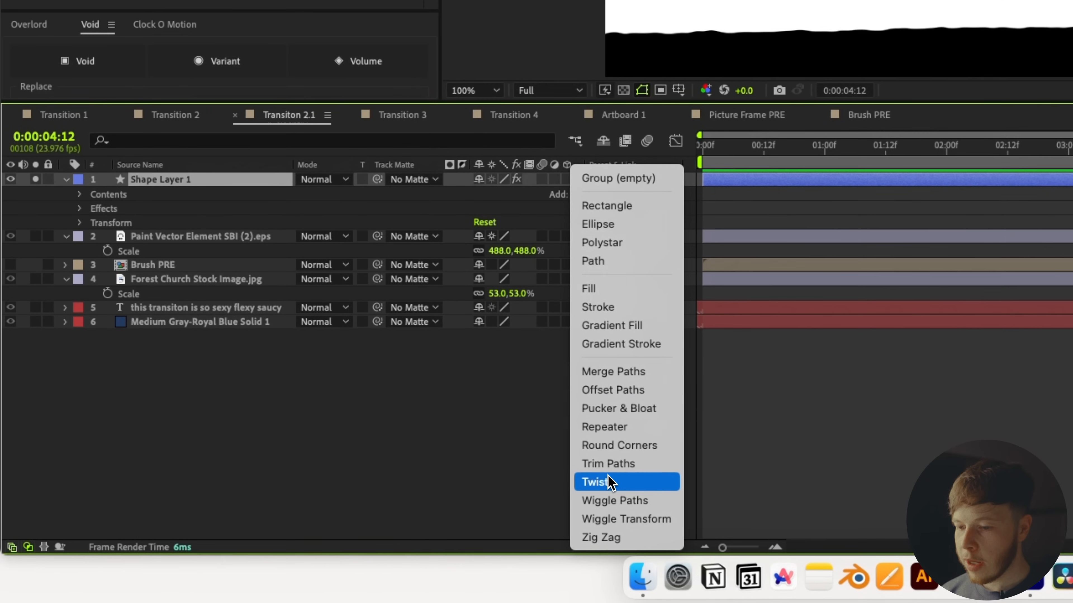
click(610, 464)
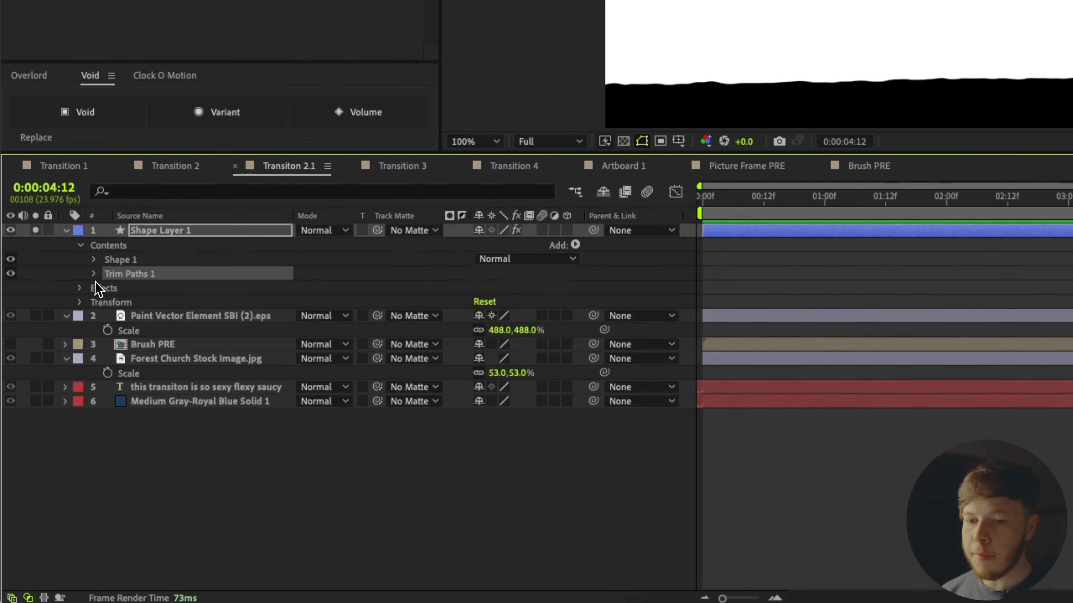
click(93, 222)
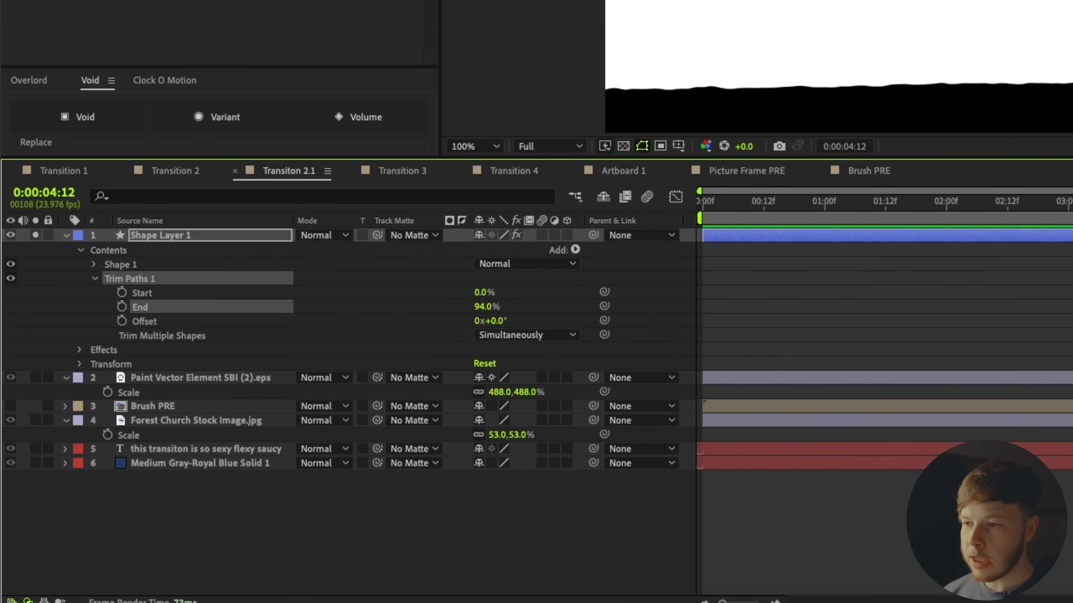
drag(490, 316, 445, 316)
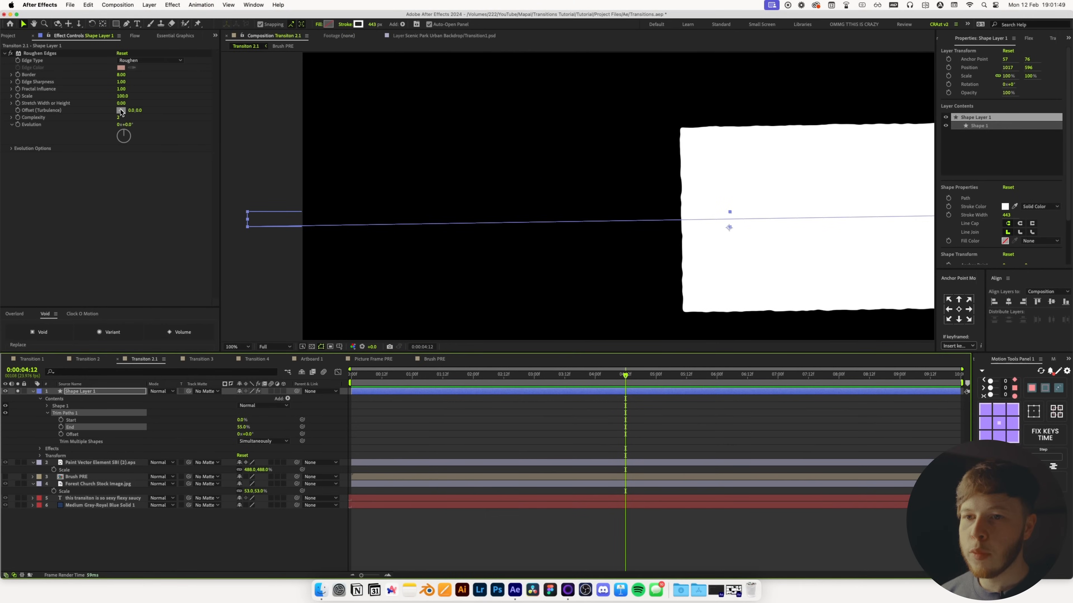
In Roughen Edges, set Complexity to 10, Edge Sharpness to 0.50, Stretch Width or Height to 33.60 and Border to 228.10.
drag(119, 118, 175, 122)
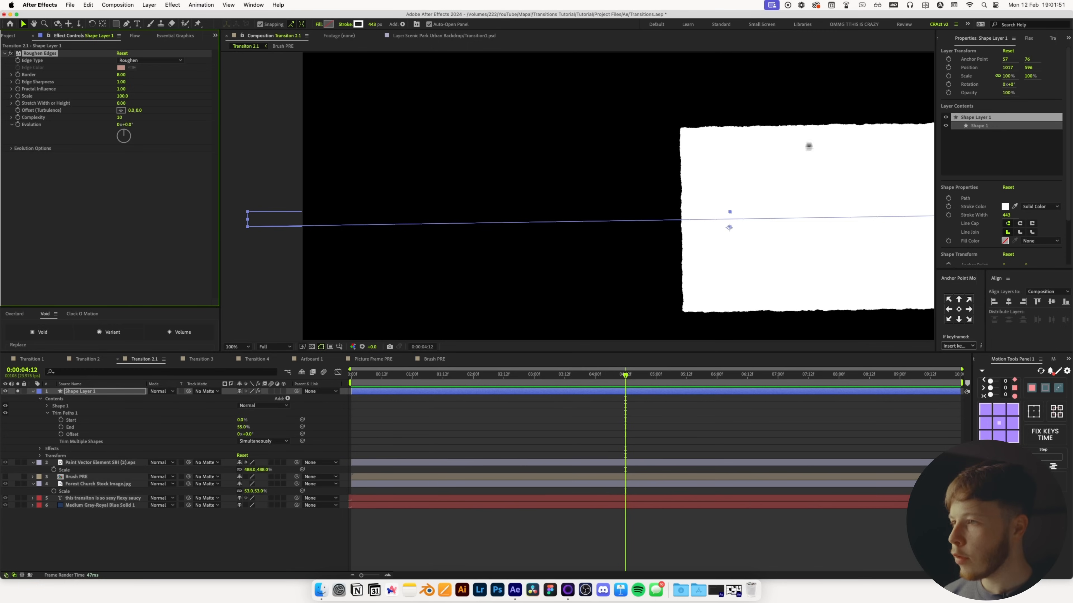
click(142, 125)
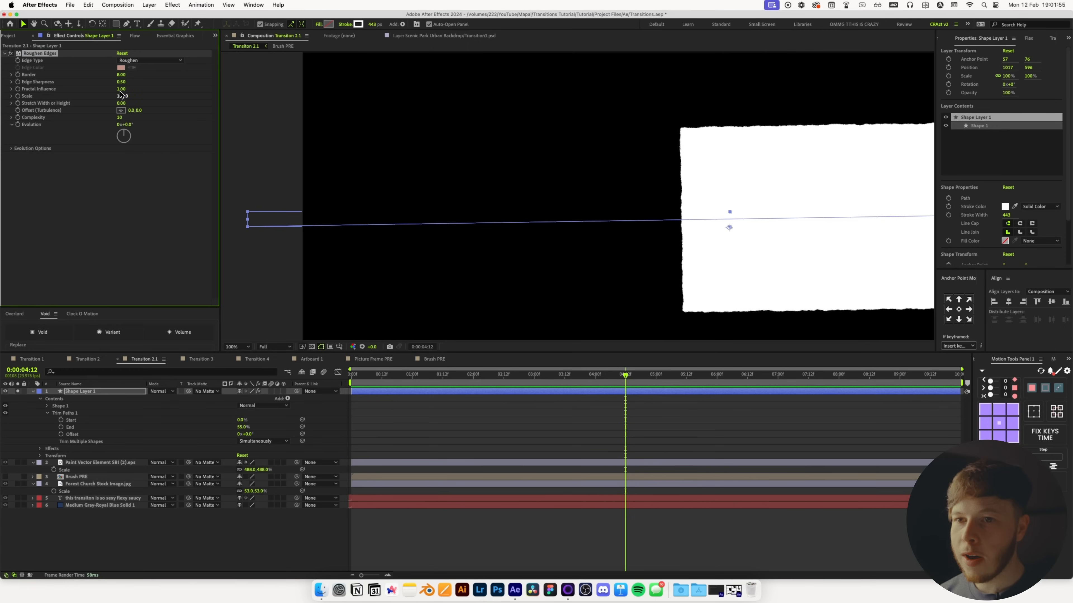
drag(121, 103, 270, 113)
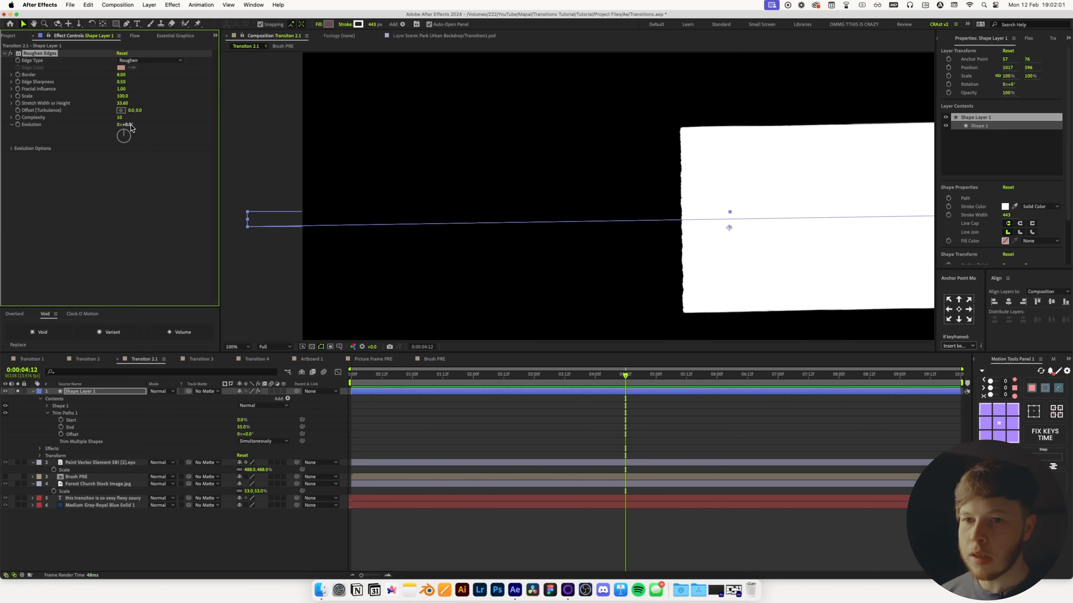
drag(121, 75, 1045, 106)
scroll(849, 153, down, 1)
drag(751, 164, 614, 189)
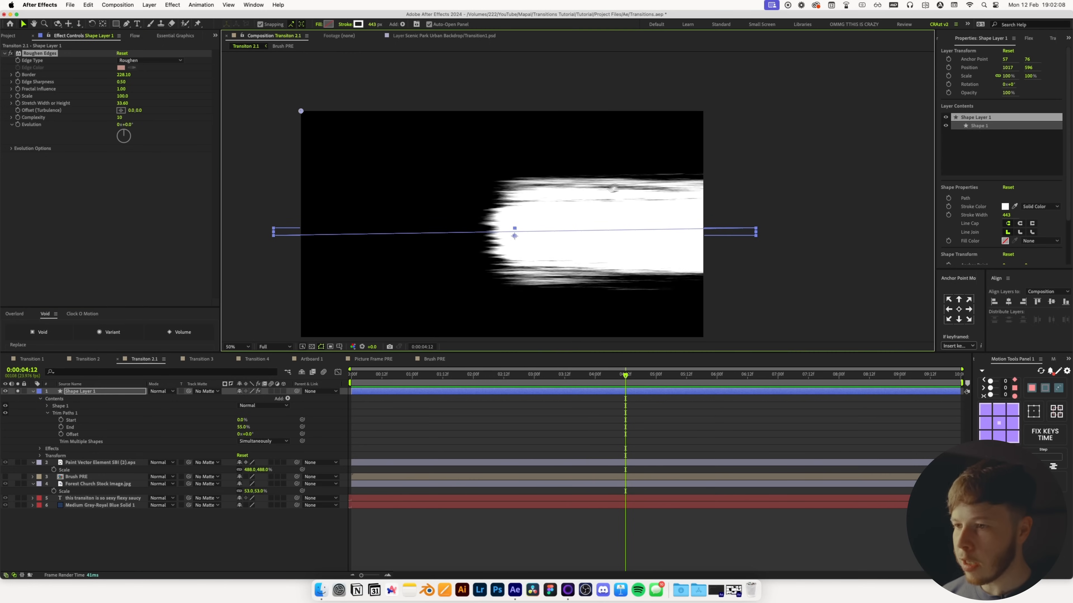
Refine the roughened brush edge with Edge Sharpness 0.61, Scale 84 and Stretch Width or Height 10.50.
mouse_move(126, 98)
mouse_down()
mouse_move(121, 108)
mouse_move(131, 85)
mouse_up()
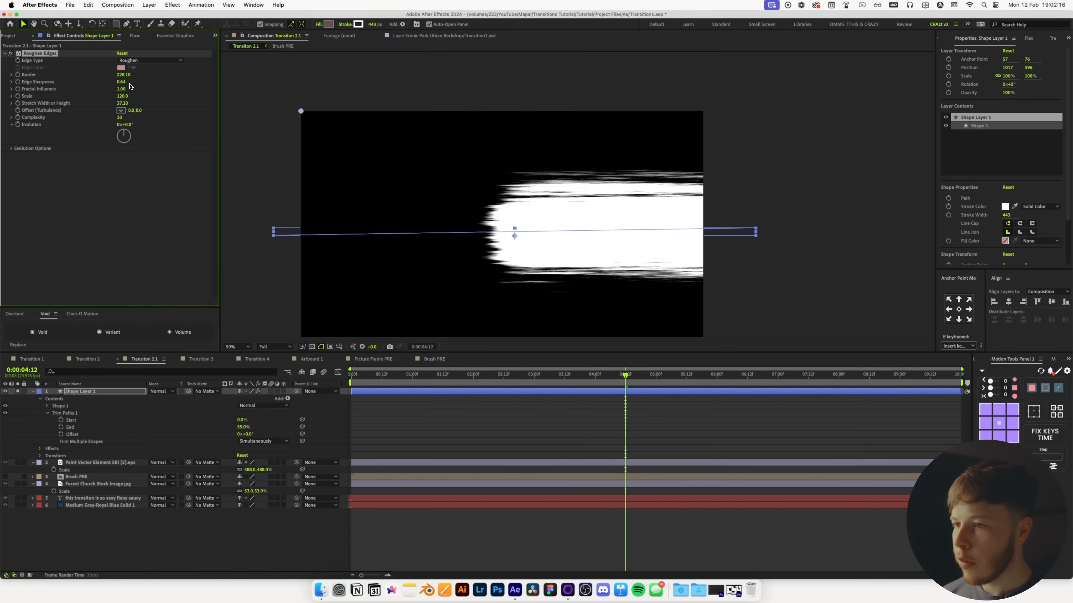
drag(124, 99, 48, 113)
mouse_move(132, 108)
mouse_down()
mouse_move(108, 106)
mouse_move(135, 110)
mouse_up()
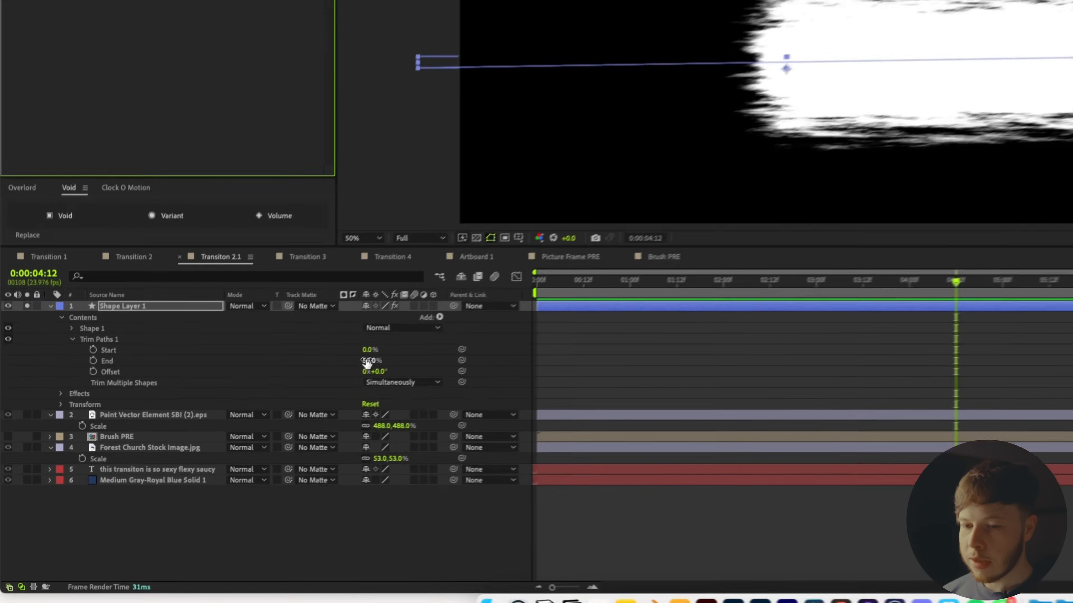
Keyframe the Trim Paths End from 0% at 0:00:04:12 to 100% at 0:00:05:12 and scrub through the reveal.
drag(240, 428, 164, 423)
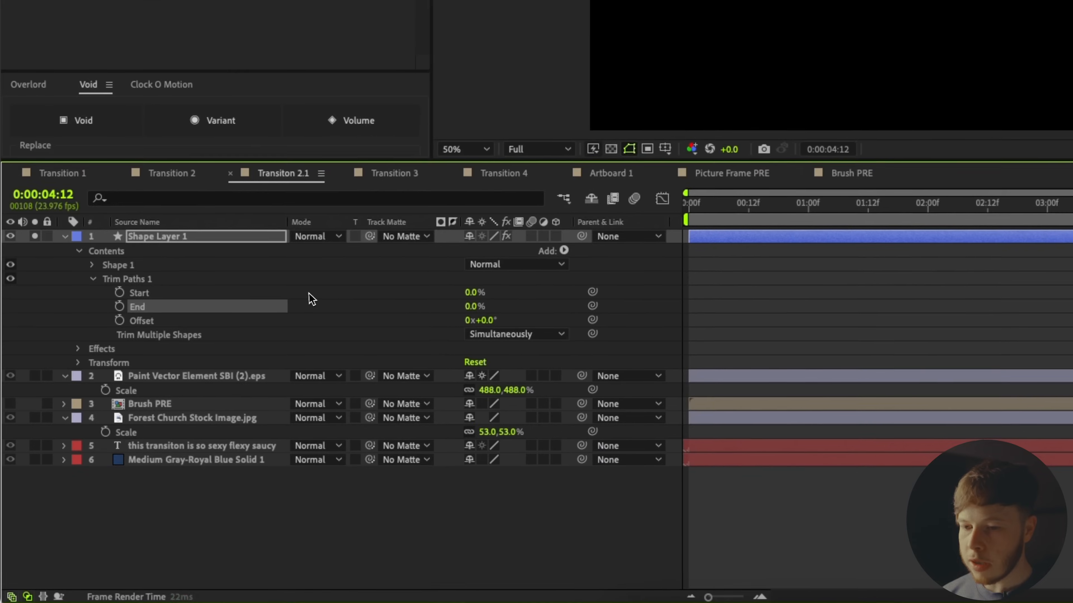
click(61, 428)
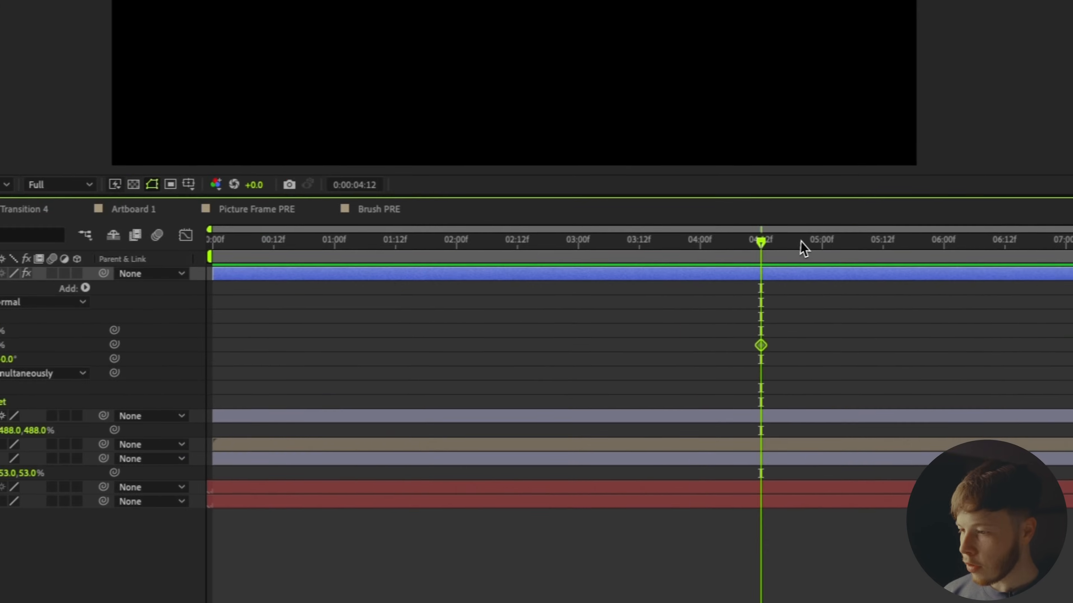
drag(690, 257, 783, 272)
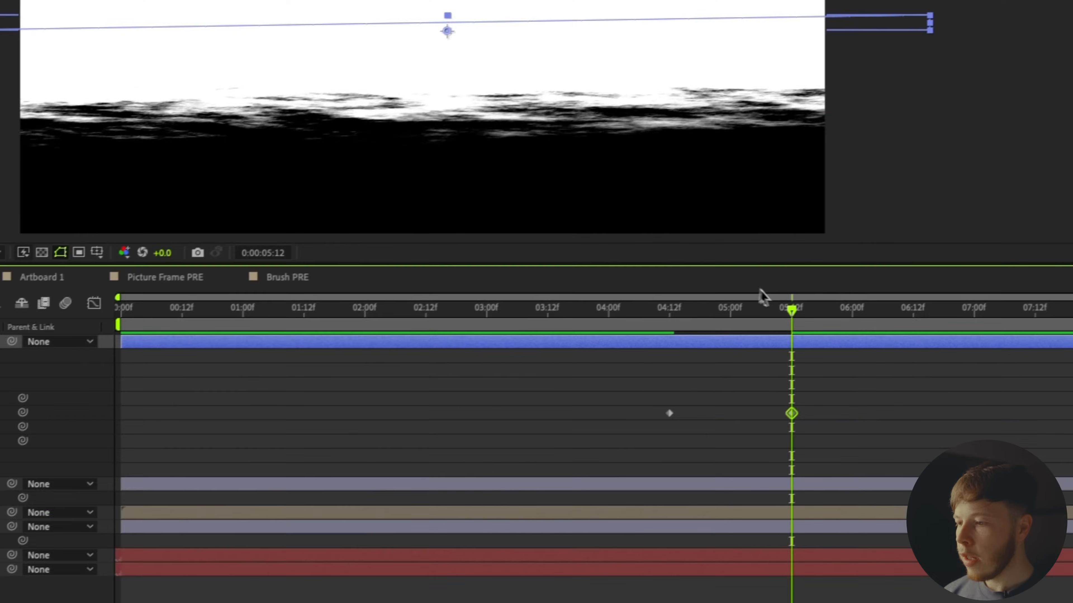
mouse_move(762, 295)
mouse_down()
mouse_move(590, 346)
mouse_move(582, 365)
mouse_move(721, 370)
mouse_move(732, 387)
mouse_up()
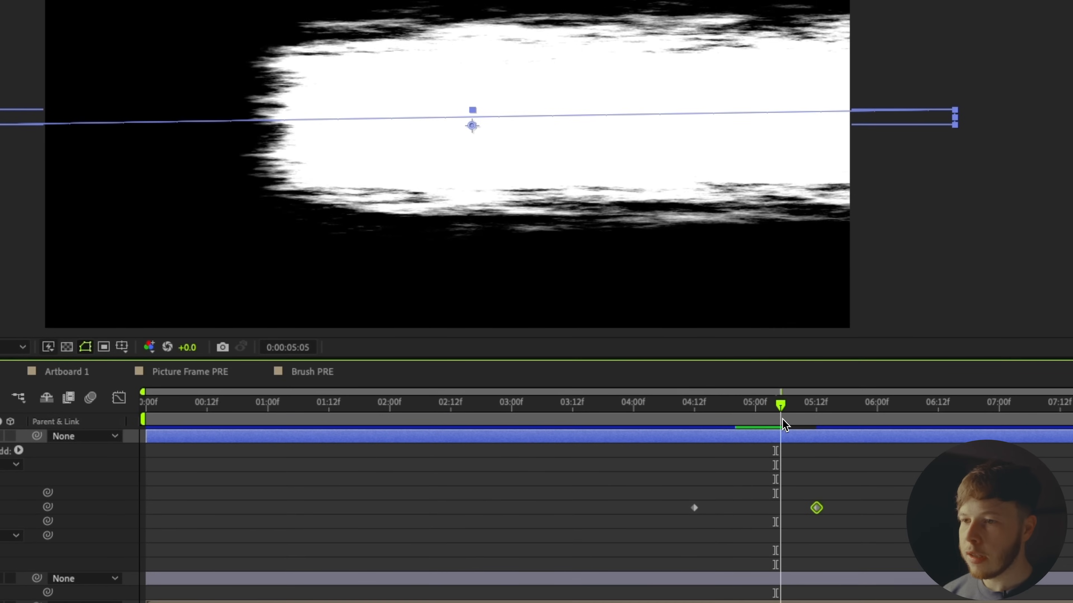
drag(782, 419, 785, 418)
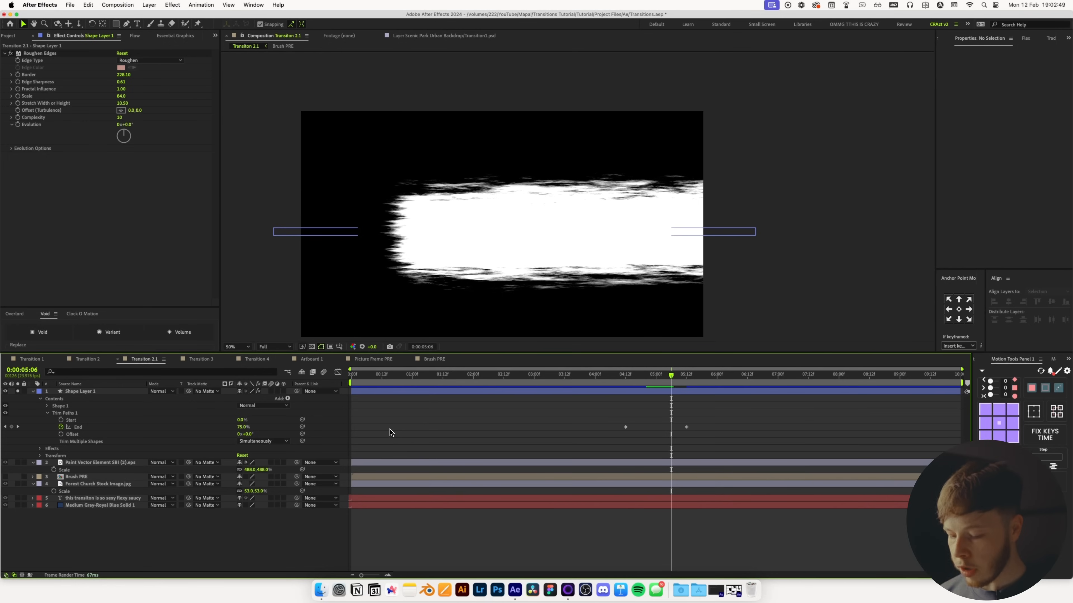
Unsolo Shape Layer 1, set it as the track matte of the Paint Vector Element SBI (2) layer, and preview the stroke reveal.
key(u)
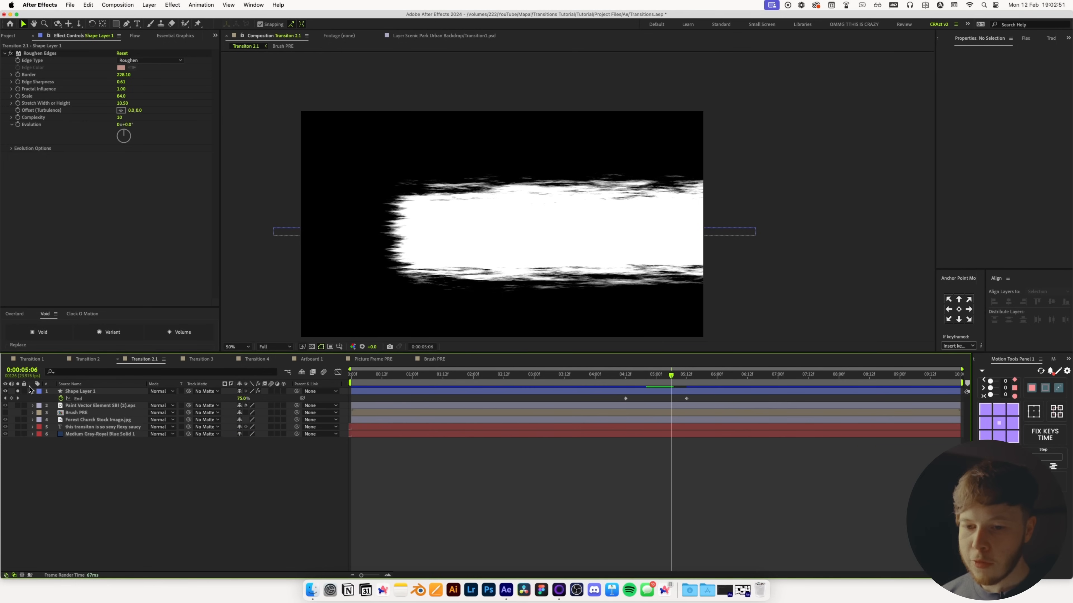
click(17, 391)
click(89, 392)
click(116, 407)
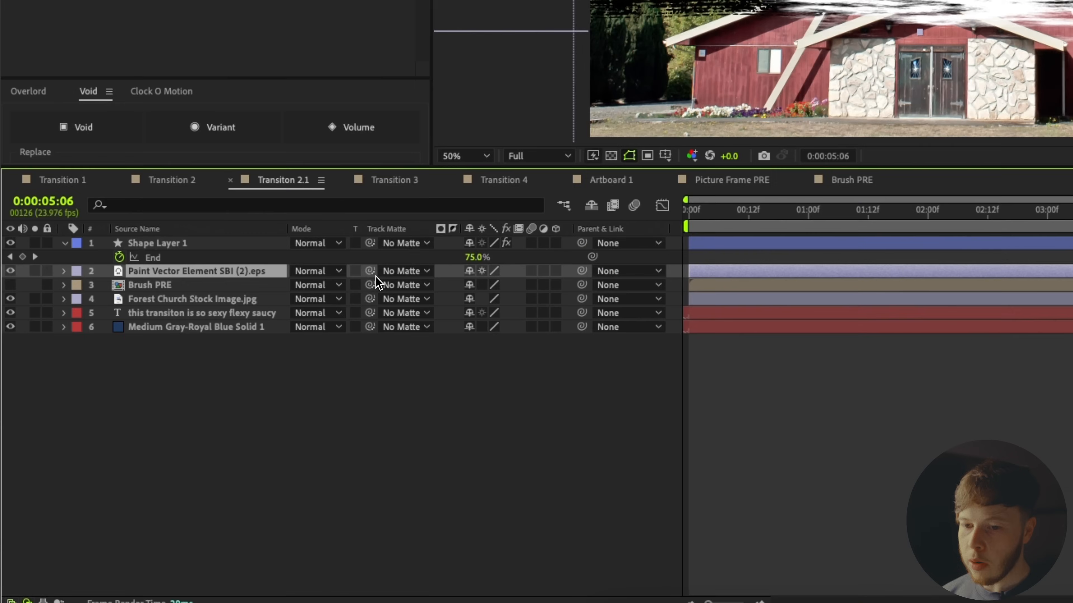
drag(188, 406, 97, 394)
click(735, 374)
mouse_move(766, 305)
mouse_down()
mouse_move(615, 382)
mouse_move(696, 388)
mouse_up()
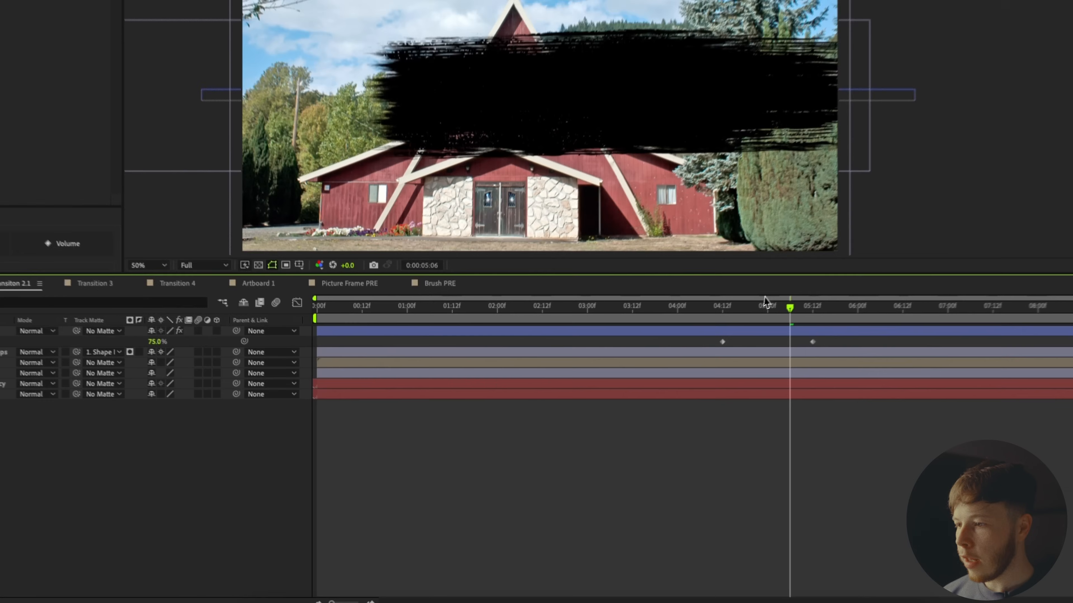
drag(597, 378, 625, 382)
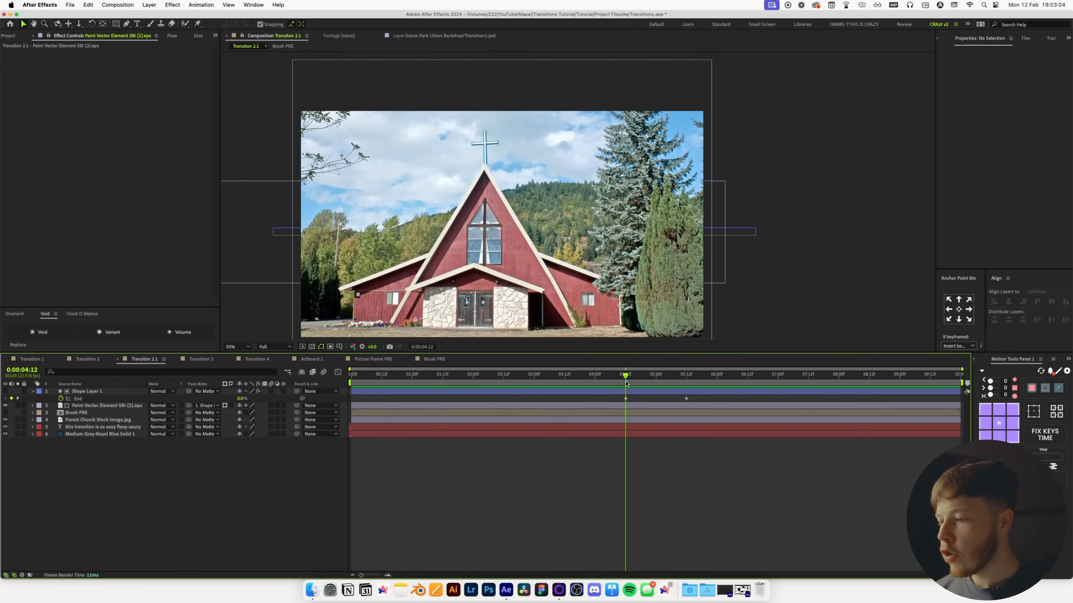
key(space)
key(space)
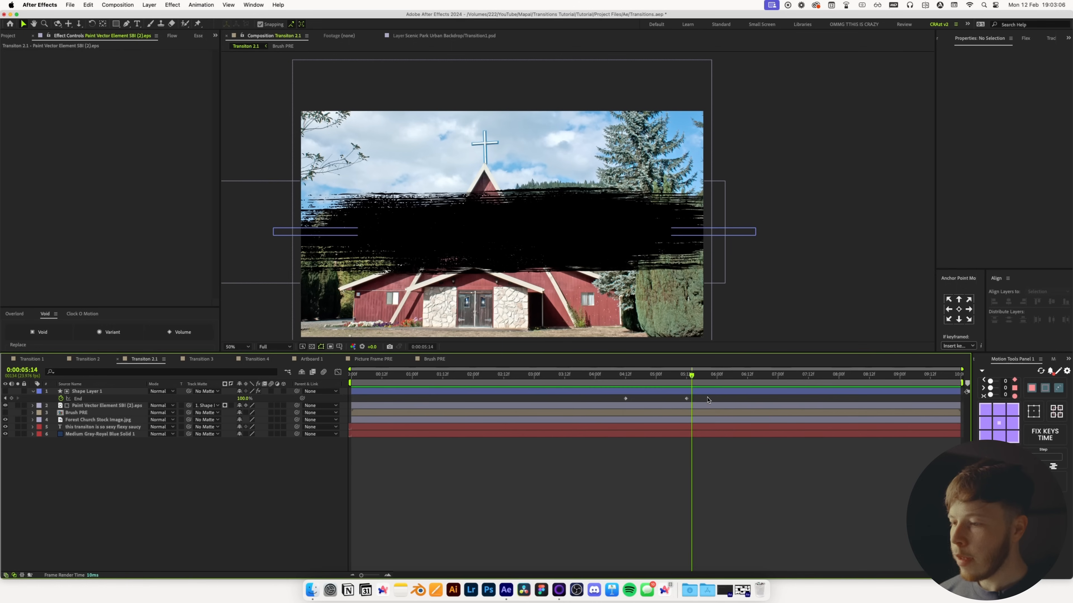
Apply the Flow easing curve 0.88, 0.14, 0.12, 0.86 to both Trim Paths End keyframes.
drag(709, 400, 599, 394)
click(135, 37)
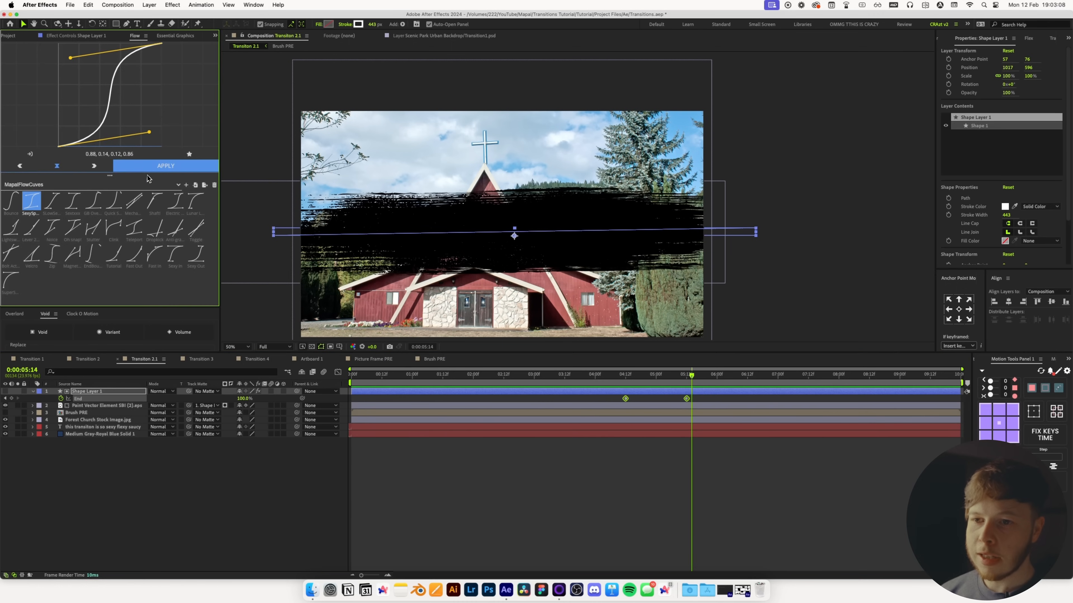
click(152, 168)
Precompose Shape Layer 1 and the Paint Vector Element SBI (2) layer together as Brush PRE 2.
click(33, 392)
click(98, 399)
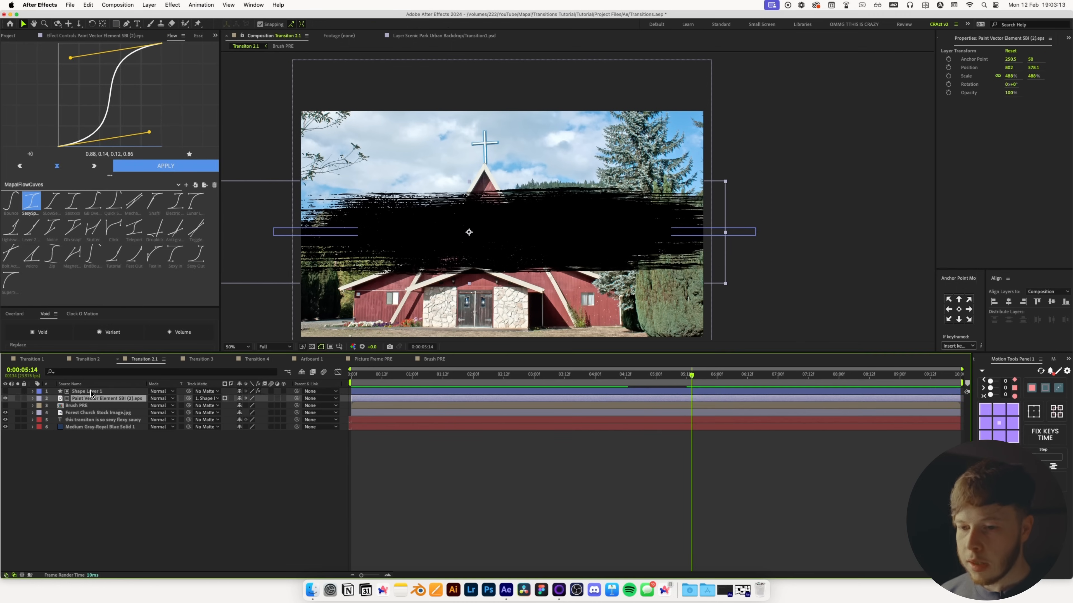
shift+click(98, 392)
key(super+shift+c)
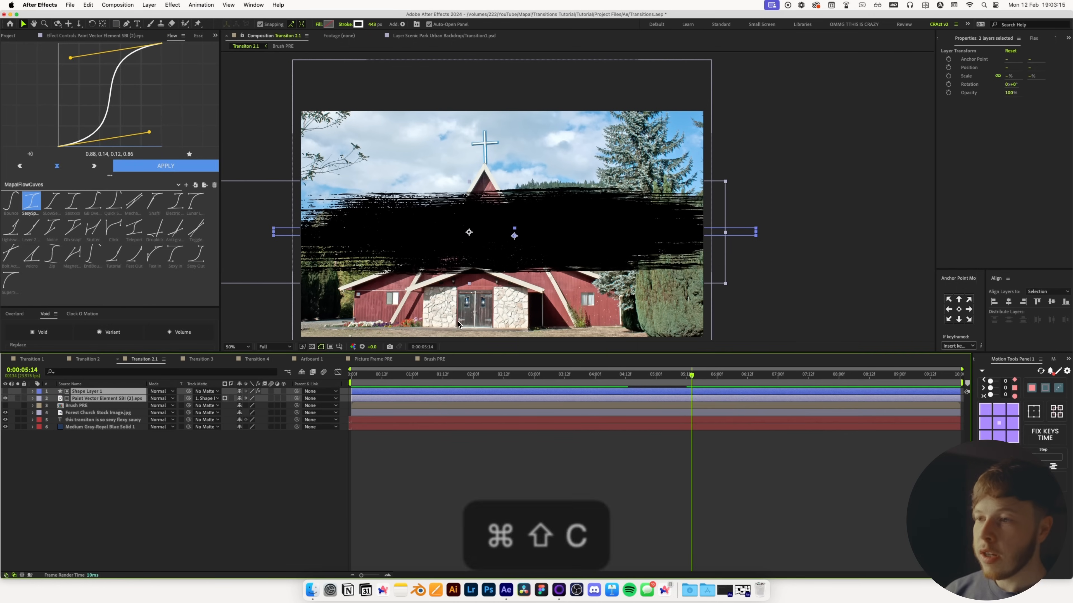
text(Brush PRE 2)
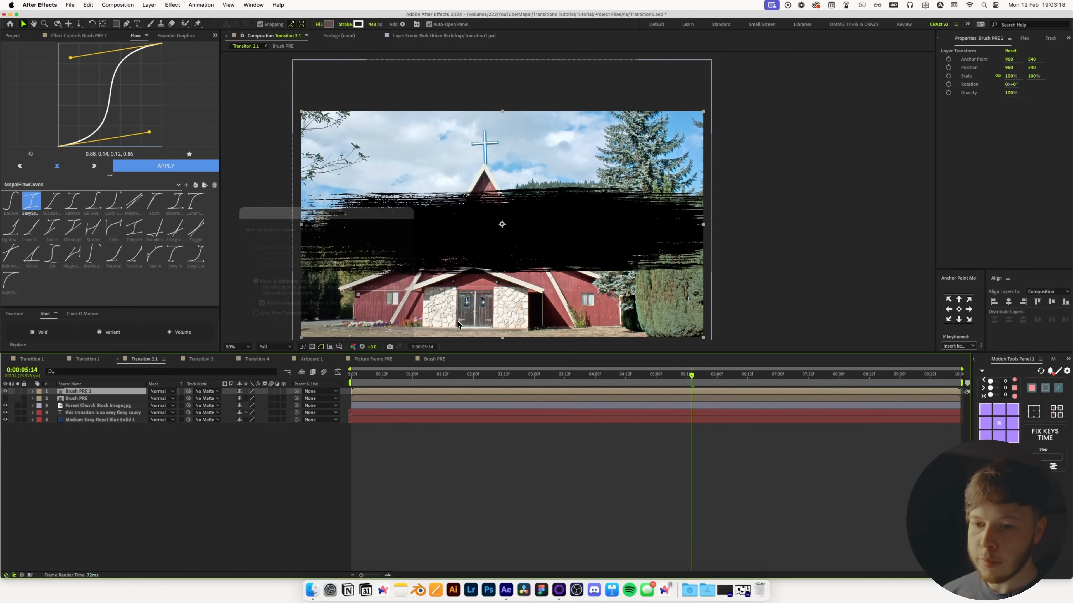
key(Return)
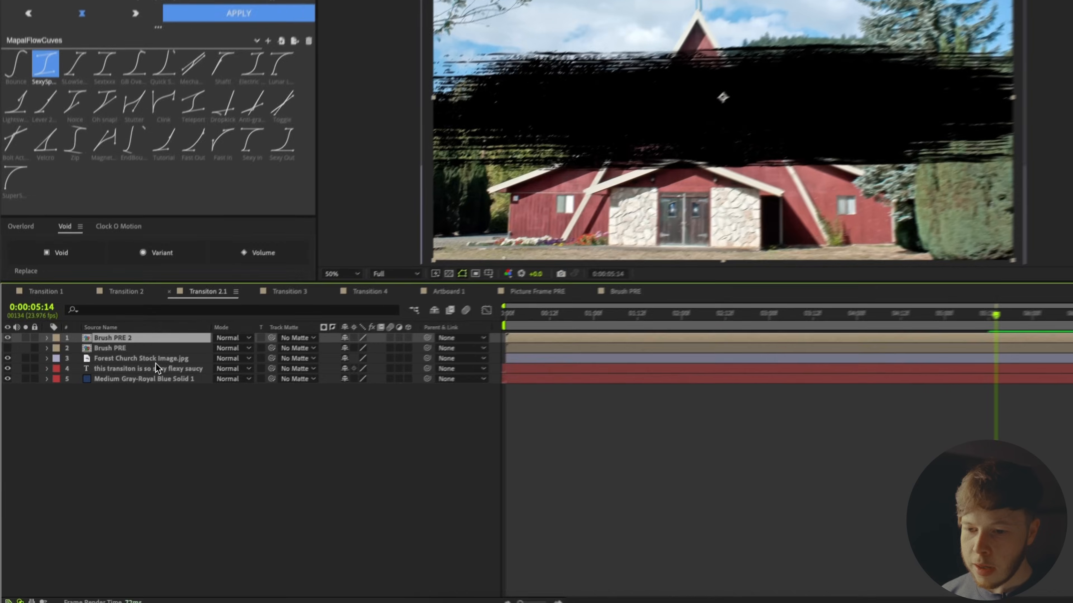
Set Brush PRE 2 as the inverted track matte of the Forest Church Stock Image layer and preview the transition.
click(108, 406)
drag(376, 300, 144, 271)
click(802, 315)
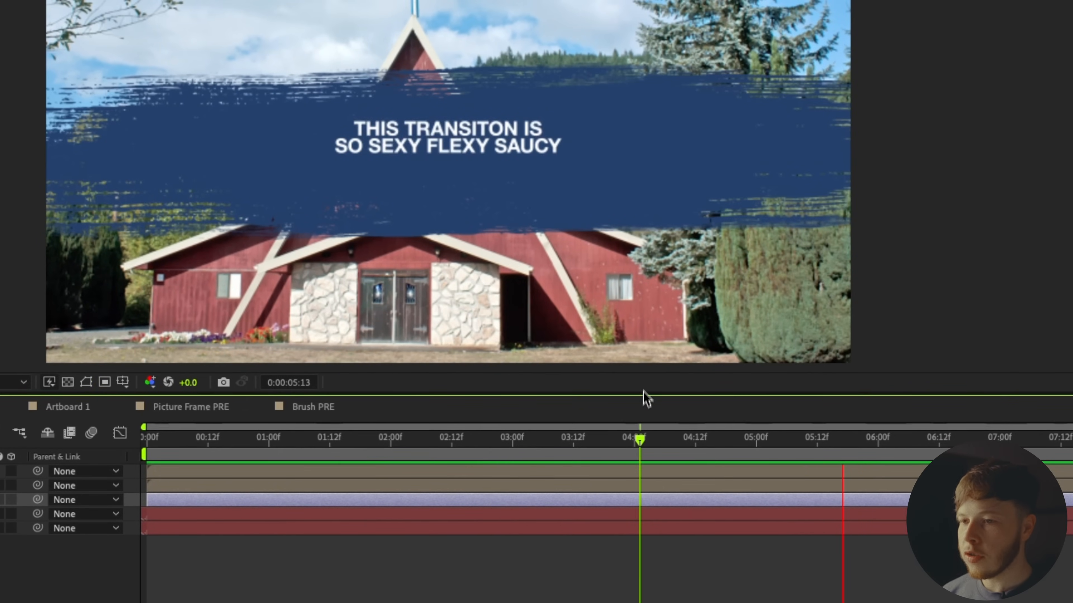
key(space)
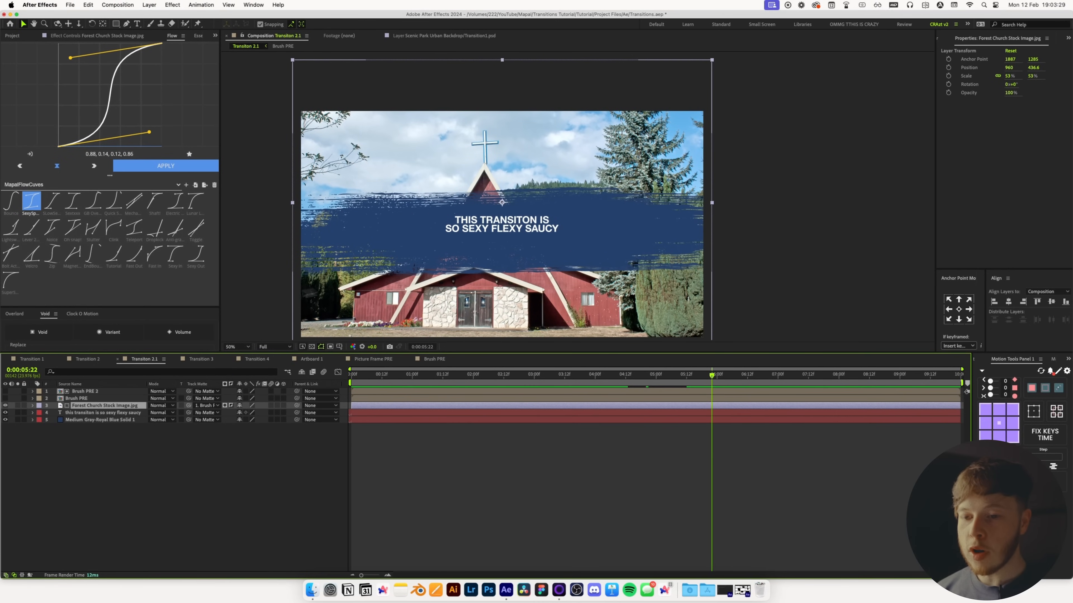
click(84, 392)
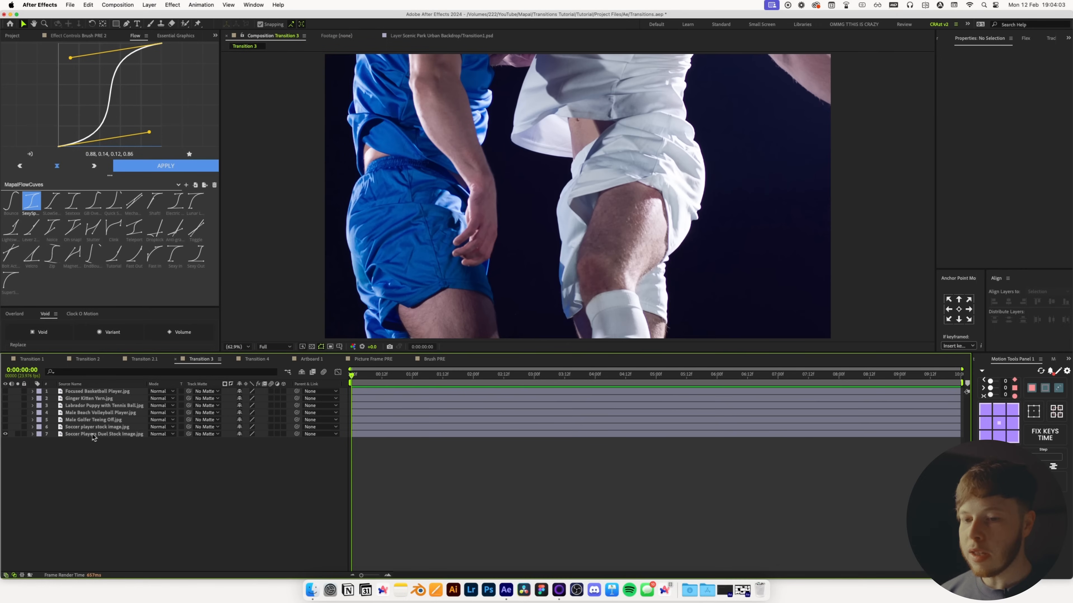
Move the Soccer Players Duel Stock Image so its ball sits near the frame centre, using the proportional grid as a guide.
click(87, 435)
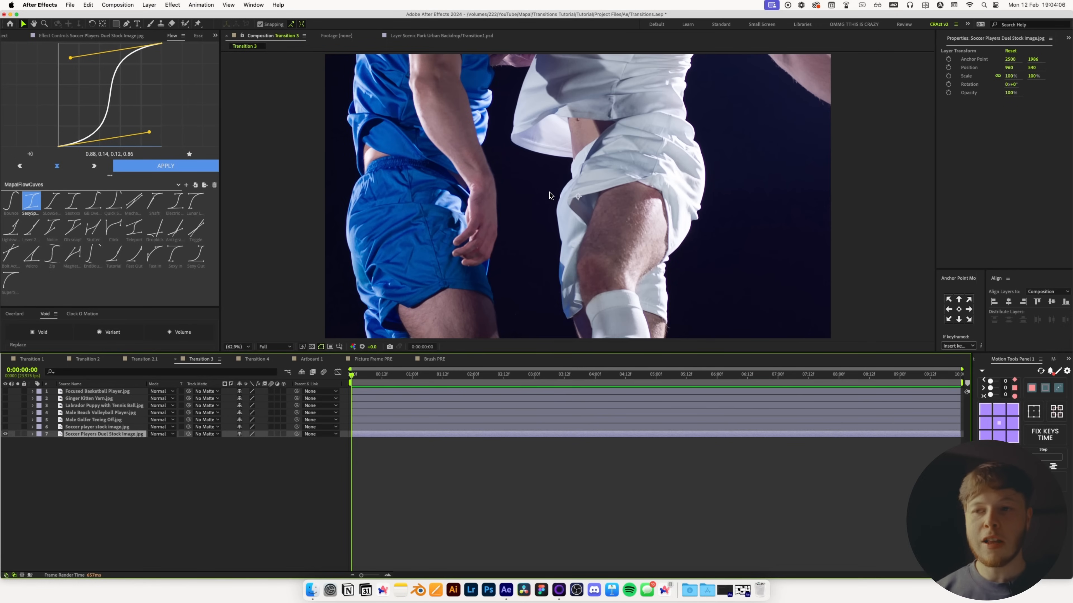
drag(582, 130, 616, 468)
key(Return)
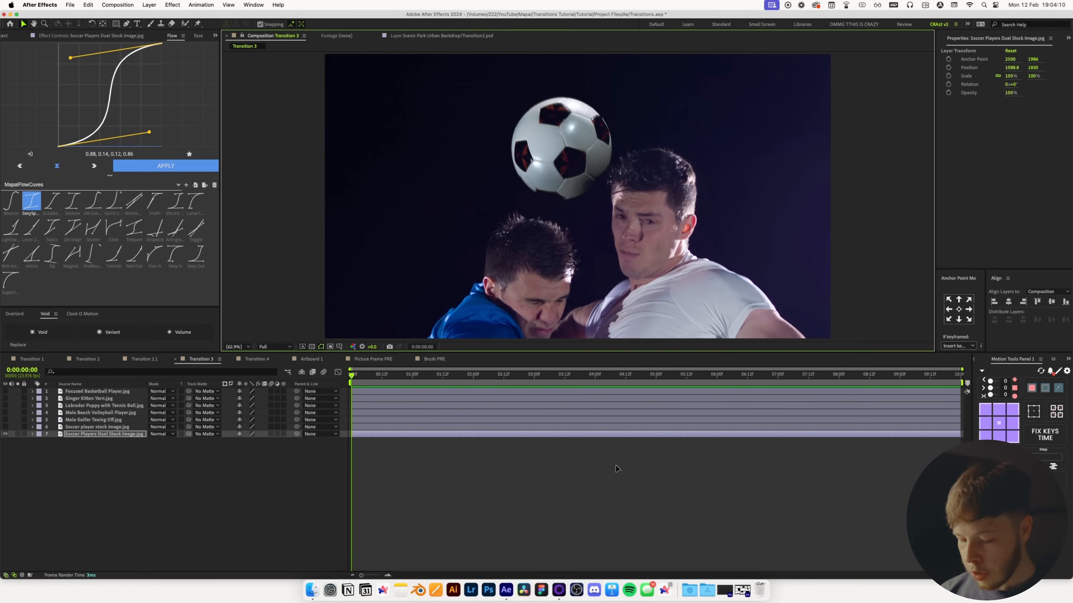
key(alt+apostrophe)
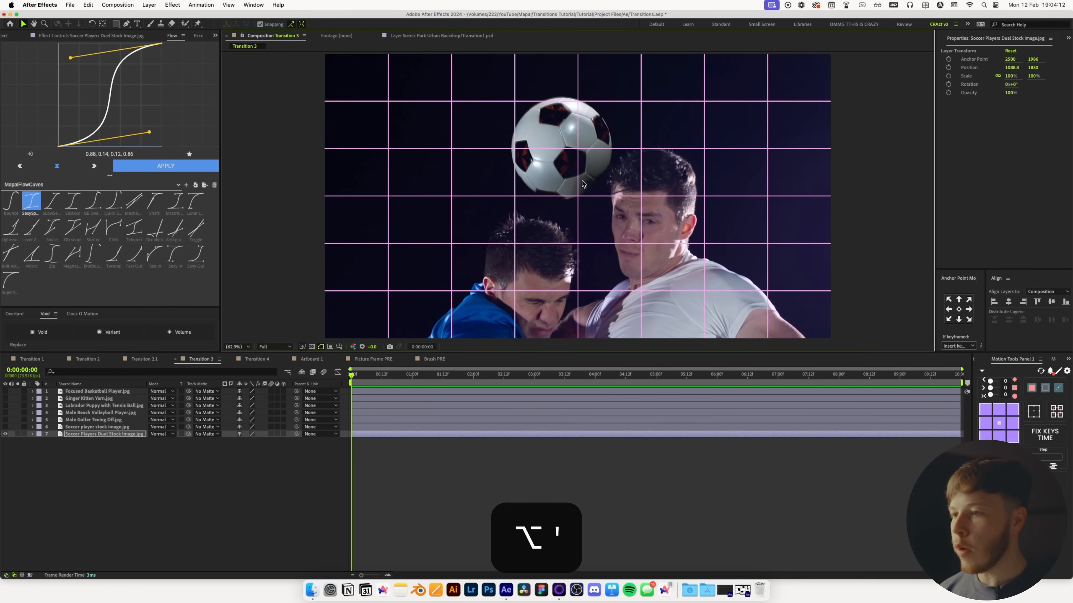
drag(590, 204, 617, 266)
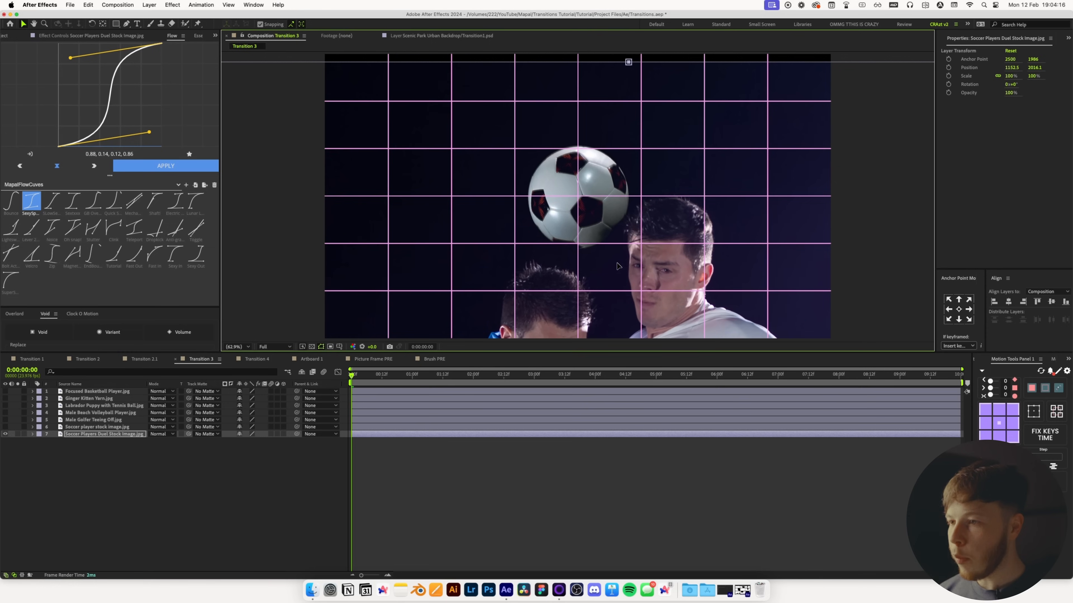
drag(250, 441, 242, 442)
drag(648, 283, 622, 202)
key(super+z)
key(super+z)
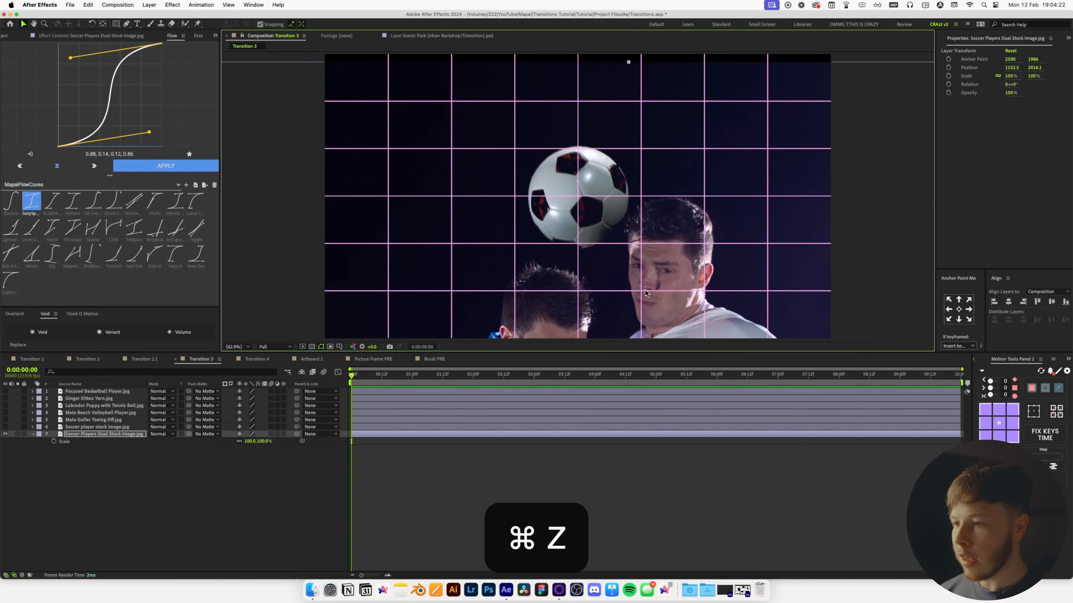
Fine-tune the Soccer Players Duel image's position so its ball lines up with the centre of the grid.
drag(626, 285, 626, 287)
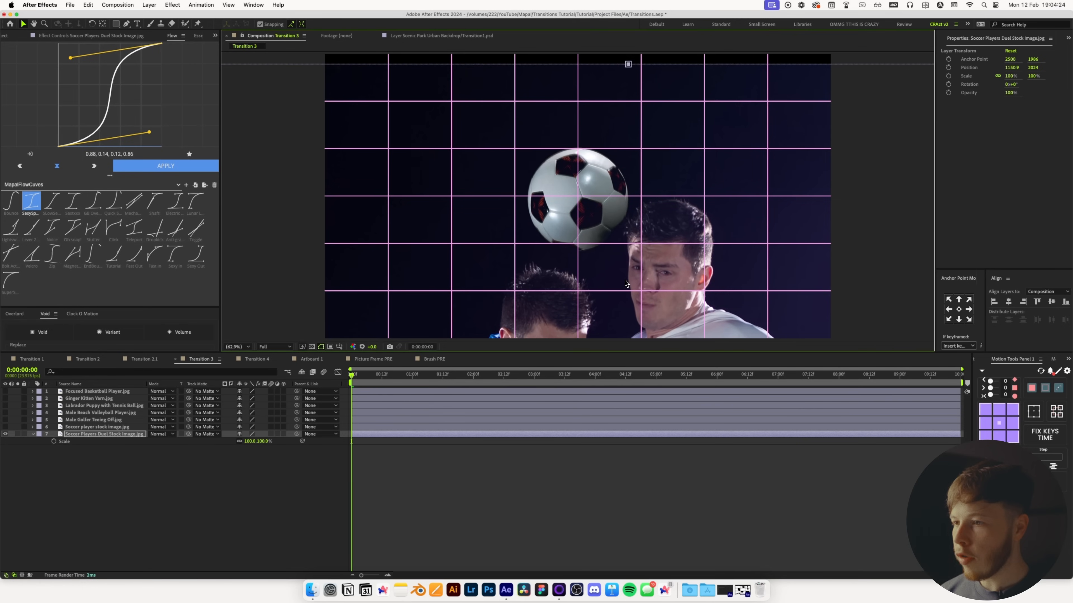
Make the Soccer player stock image layer visible and move its ball to the centre of the frame.
click(6, 428)
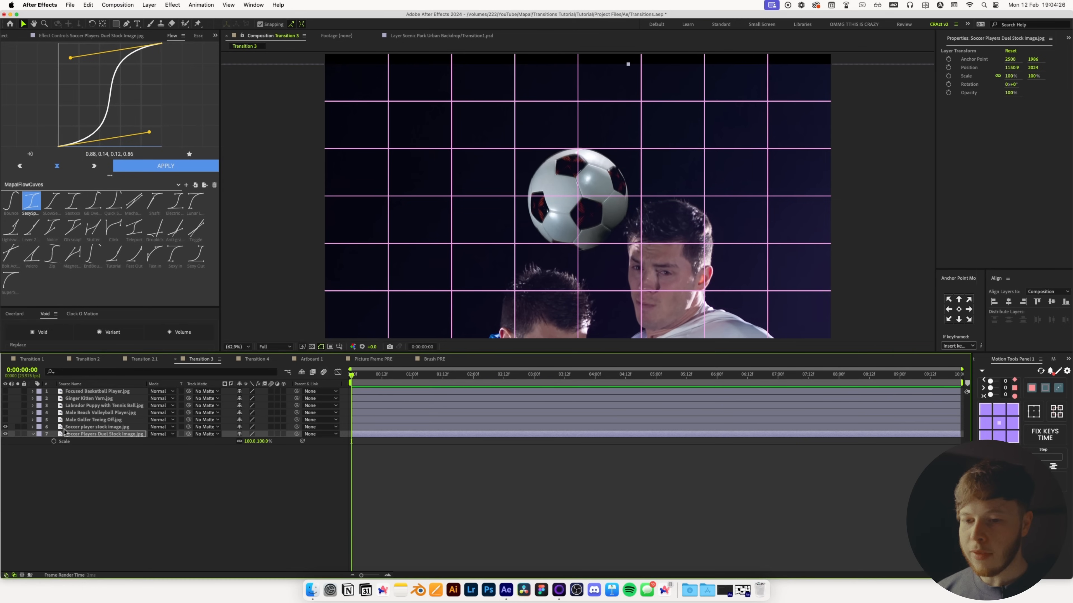
click(85, 427)
drag(476, 253, 1035, 340)
Lower the Soccer player image's opacity to 47% and scale it to 63%, roughly aligning its ball with the one beneath.
key(s)
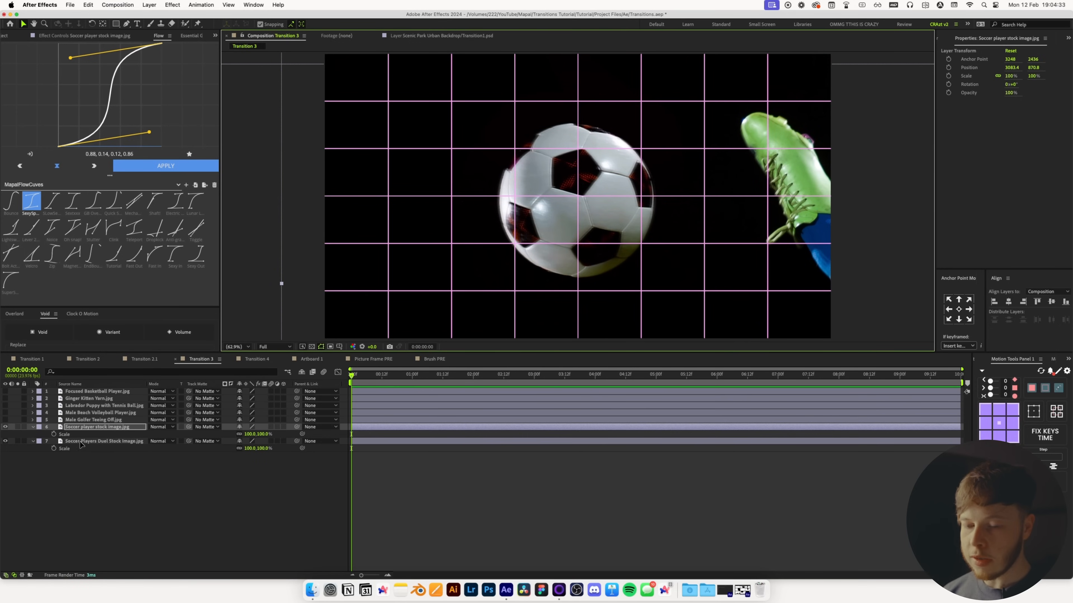
key(shift+t)
mouse_move(243, 441)
mouse_down()
mouse_move(220, 448)
mouse_move(247, 434)
mouse_up()
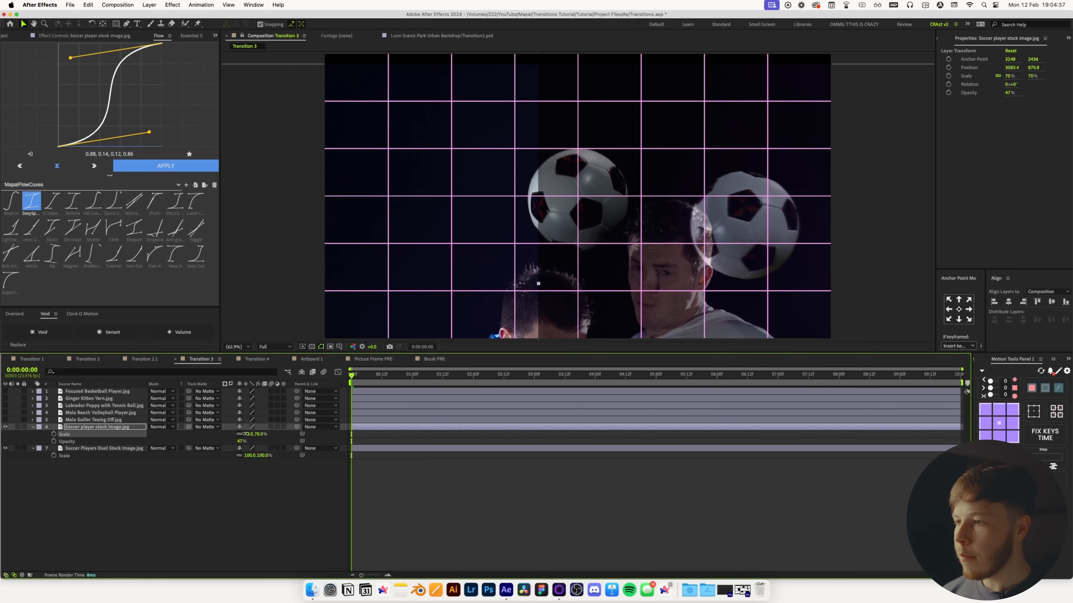
drag(654, 325, 481, 288)
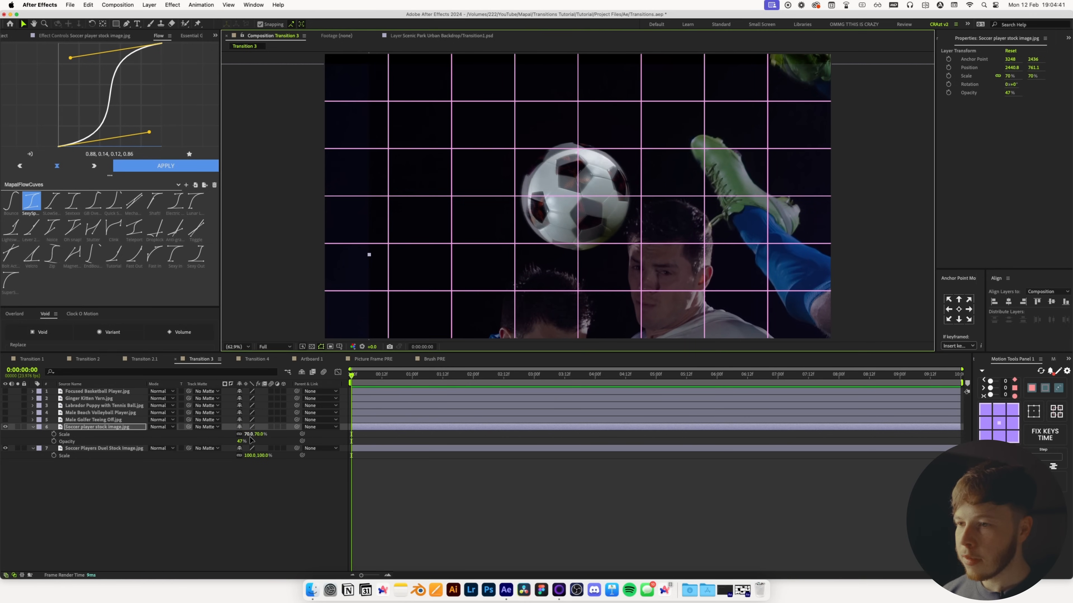
drag(250, 436, 246, 436)
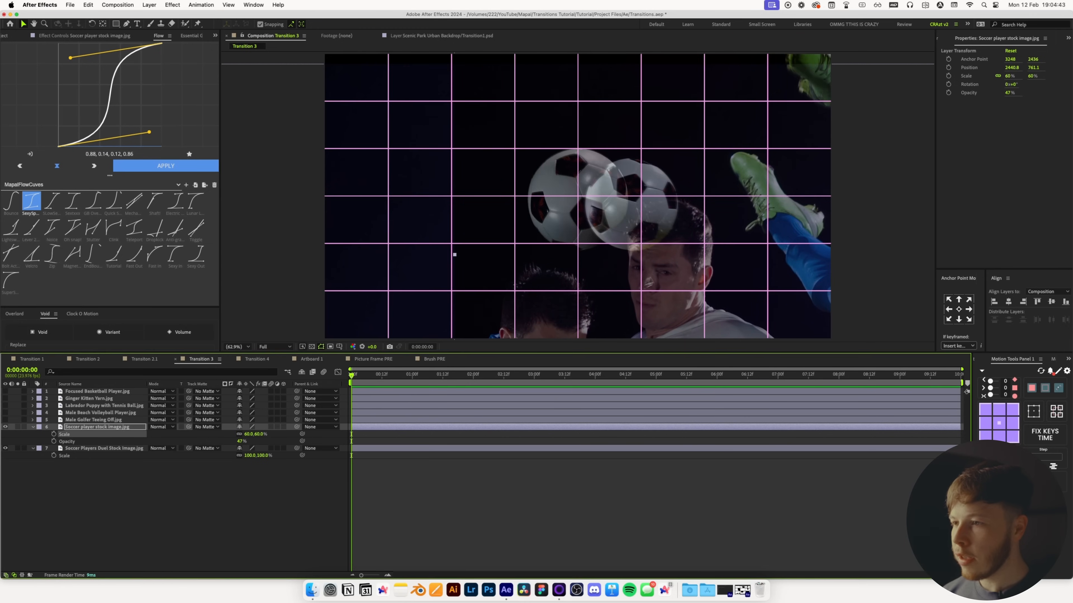
drag(652, 278, 596, 272)
click(248, 434)
key(Up)
key(Up)
key(Up)
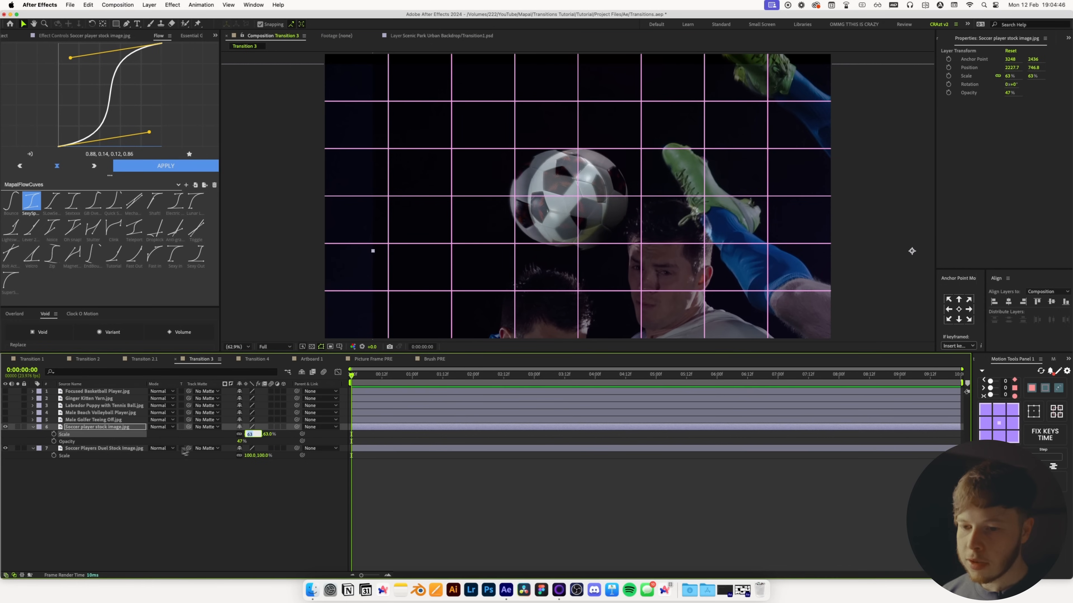
Nudge the Soccer player image until its ball overlaps the ball beneath, and restore its opacity to 100%.
key(shift+Right)
key(shift+Right)
key(shift+Right)
key(shift+Right)
key(shift+Right)
key(Up)
key(Up)
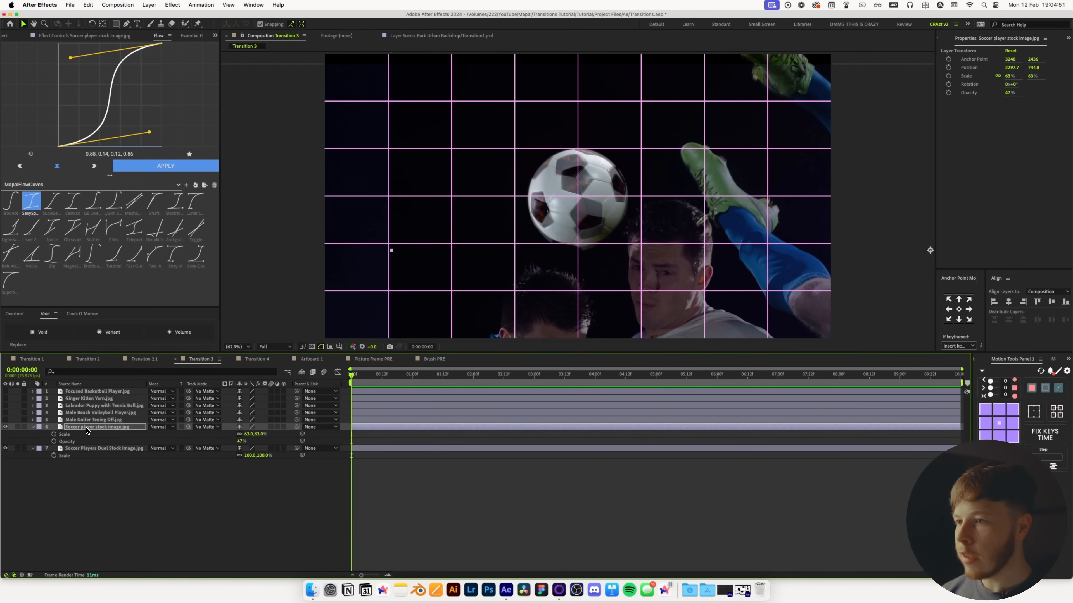
key(Up)
key(Up)
key(Up)
key(Up)
key(Down)
key(Down)
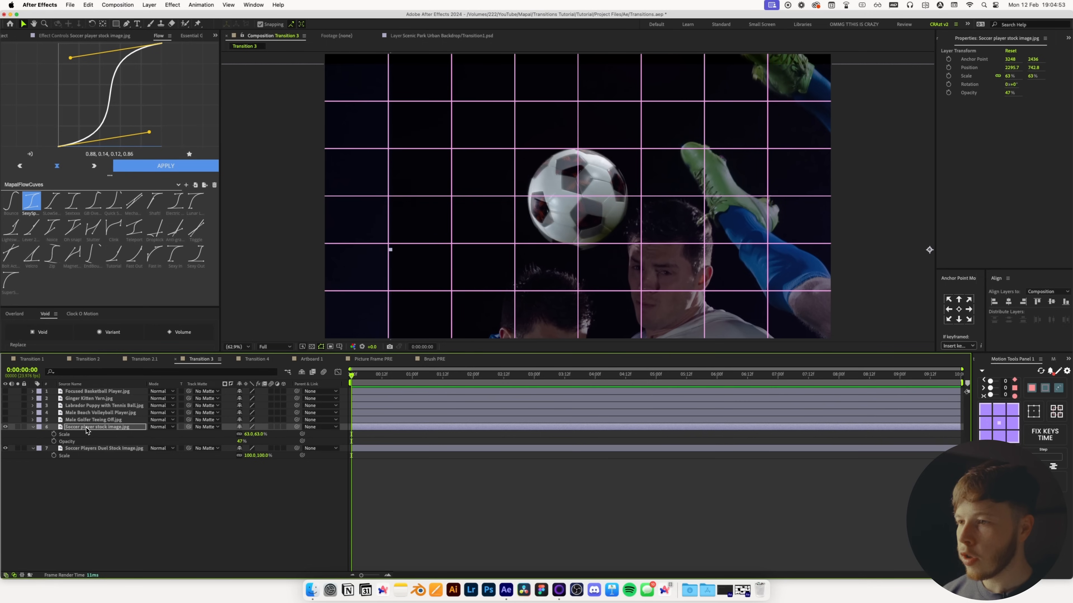
key(Left)
drag(240, 442, 265, 442)
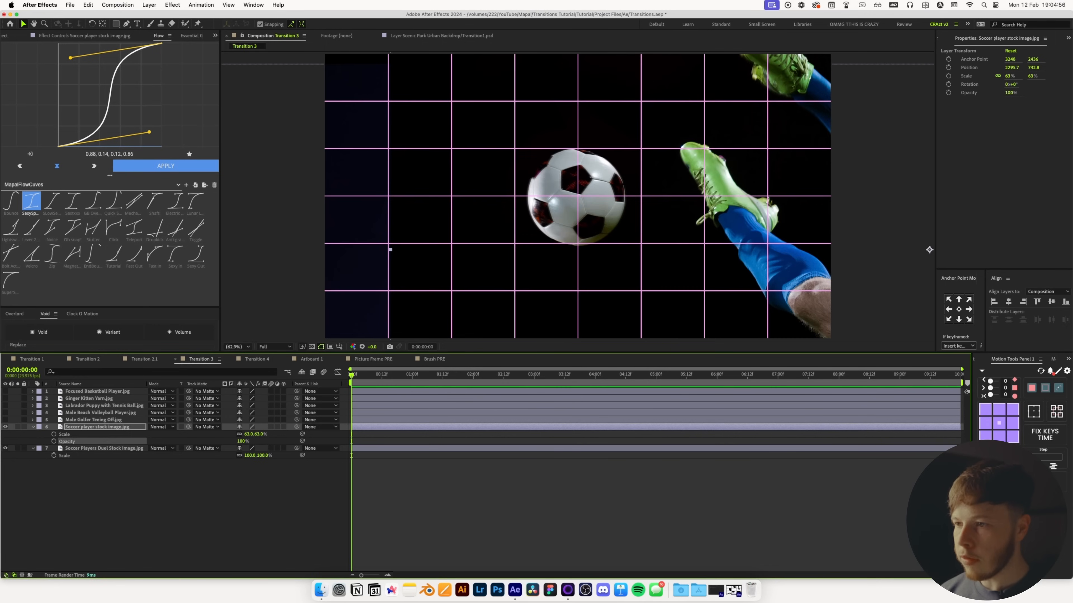
click(217, 525)
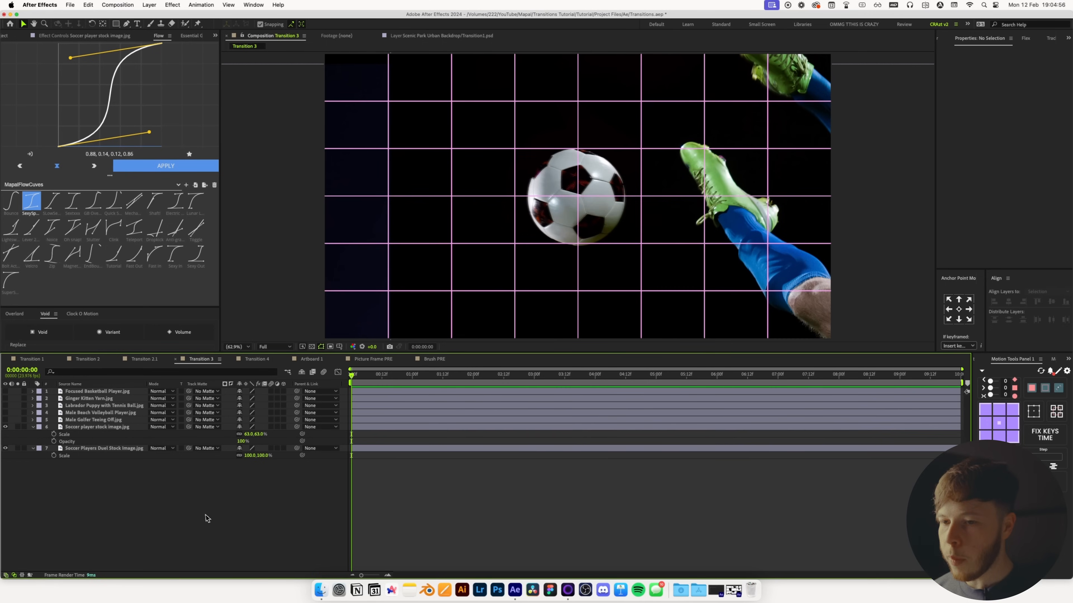
Scale the Male Golfer Teeing Off image to 39% at 67% opacity and align its golf ball over the soccer ball.
click(103, 424)
drag(617, 267, 596, 68)
key(u)
drag(243, 435, 234, 427)
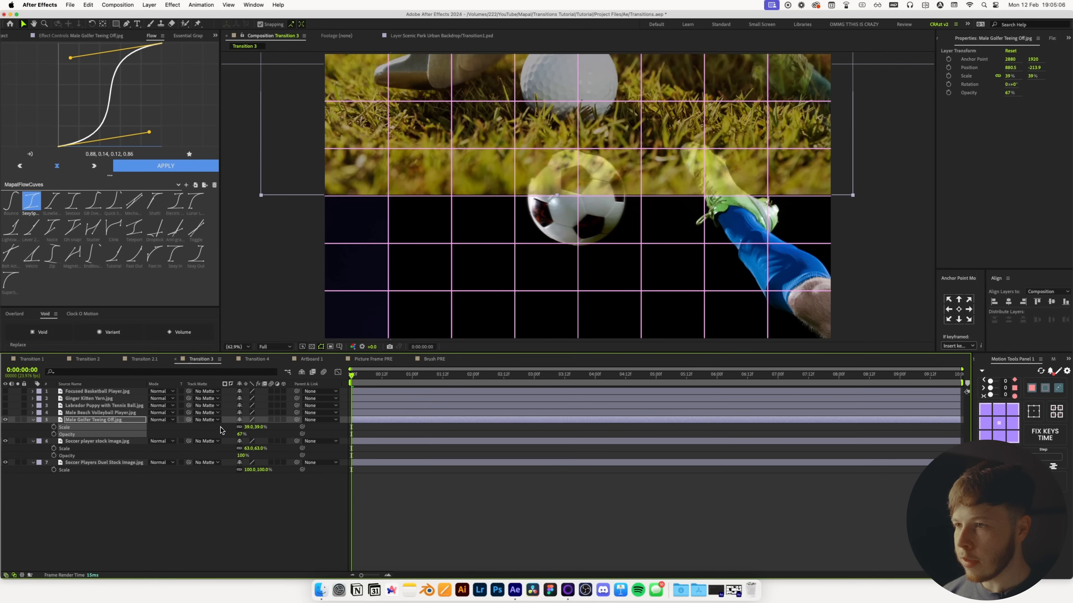
drag(611, 176, 617, 292)
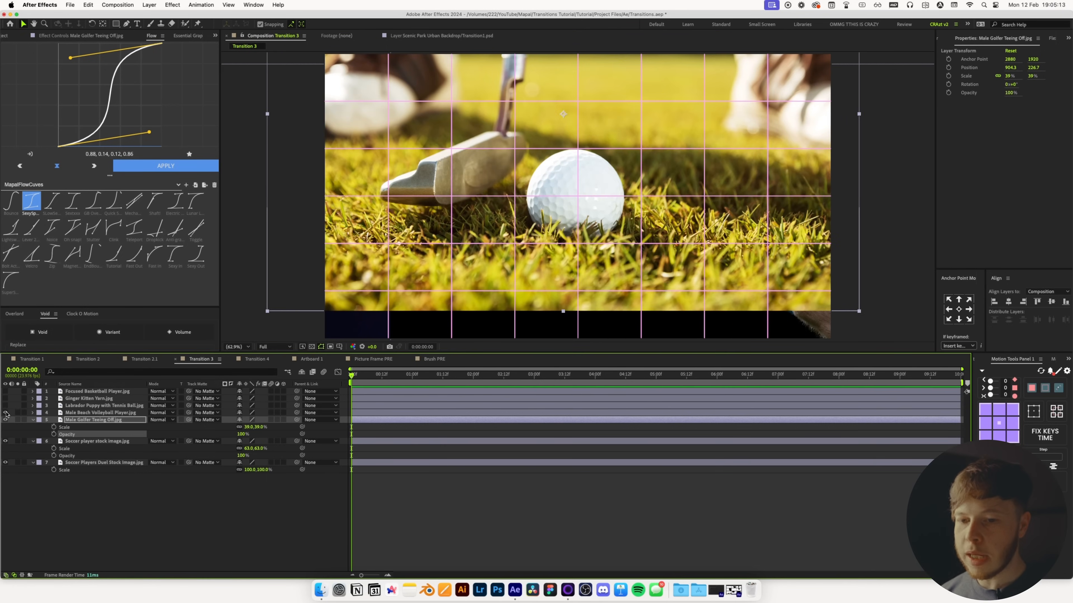
Show the Male Beach Volleyball Player image, scale it to 80% at 78% opacity, and align its volleyball over the golf ball.
click(5, 413)
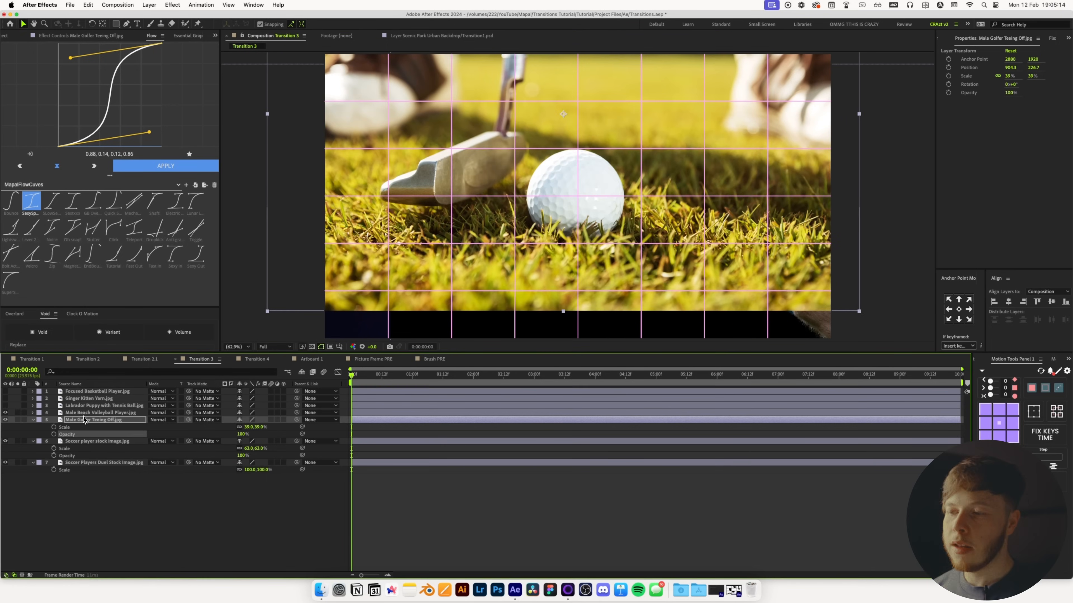
click(84, 414)
drag(541, 217, 777, 352)
key(s)
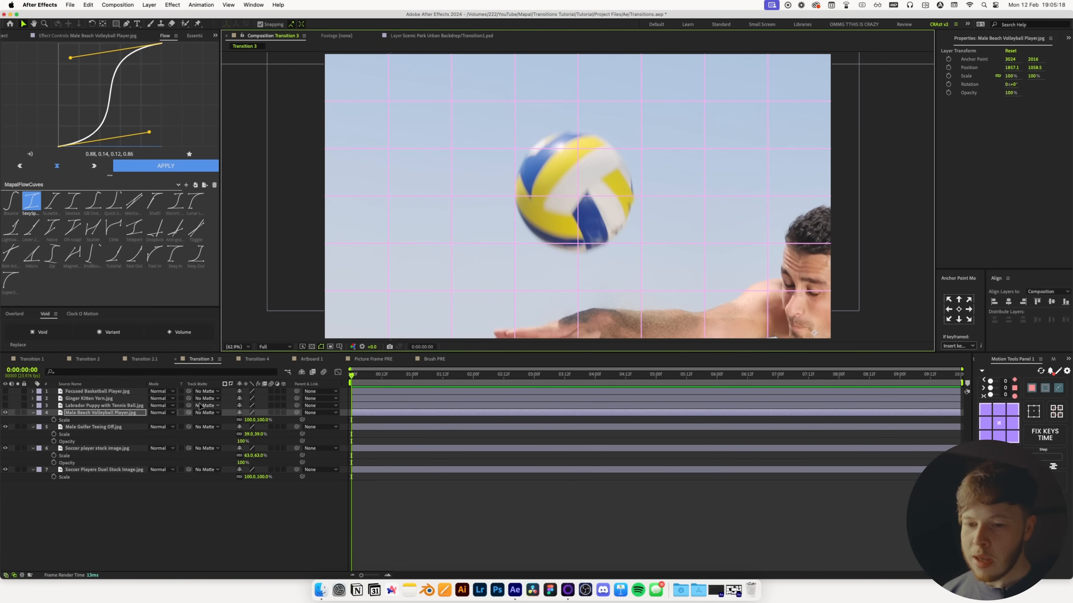
key(shift+t)
mouse_move(240, 429)
mouse_down()
mouse_move(246, 419)
mouse_move(231, 420)
mouse_up()
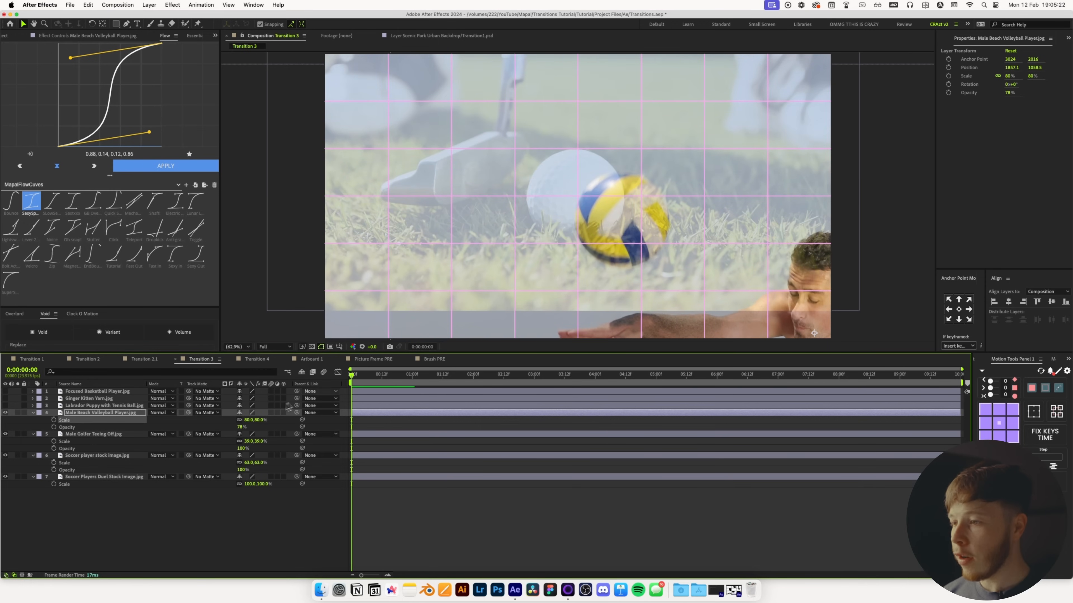
drag(653, 270, 600, 240)
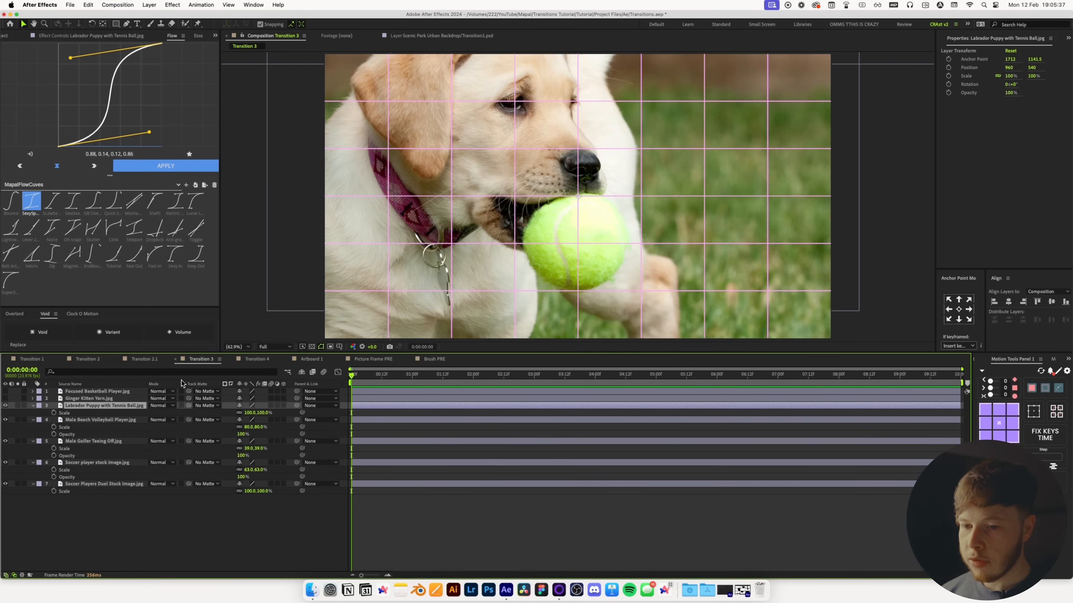
Lower the Labrador Puppy image's opacity and scale, and align its tennis ball with the ball beneath.
drag(239, 419, 229, 419)
drag(606, 280, 606, 235)
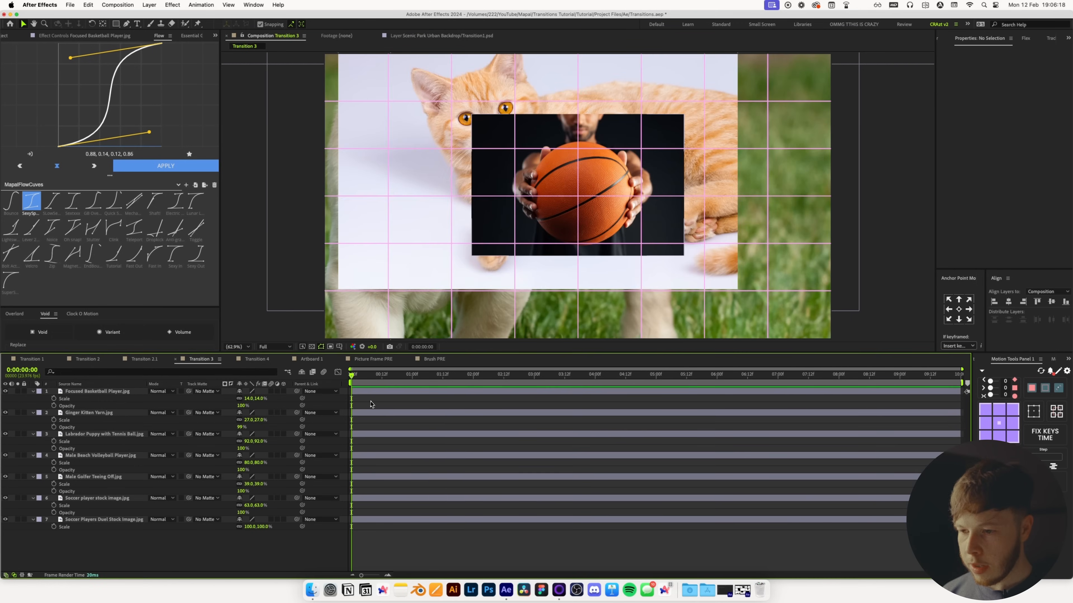
Hide the proportional grid and collapse the open properties of all layers.
key(alt+apostrophe)
key(ctrl+grave)
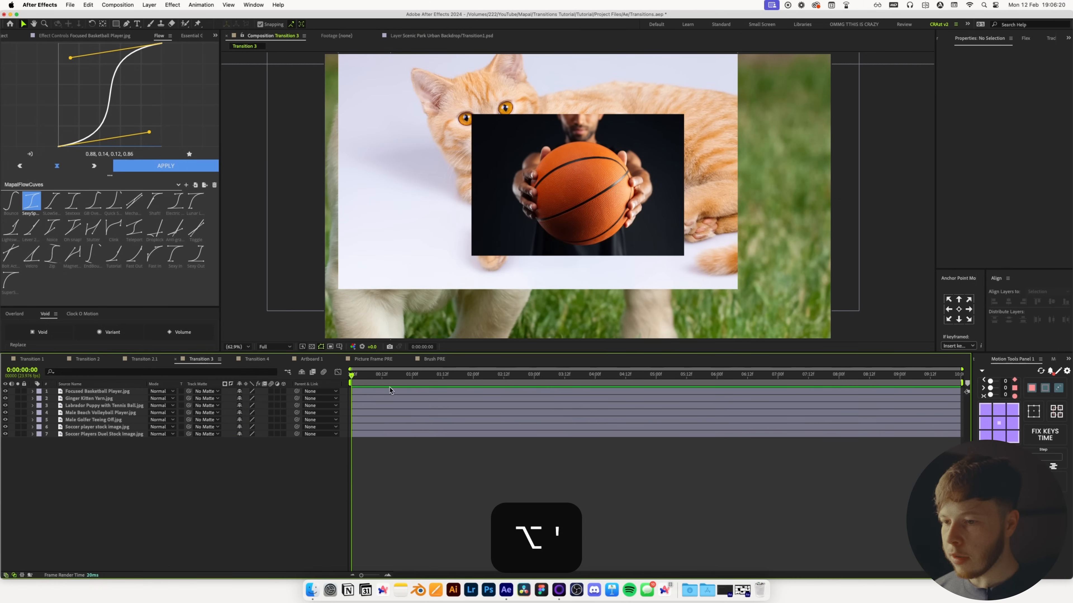
Select all seven image layers and set the current time to 0:00:00:02.
drag(107, 461, 84, 349)
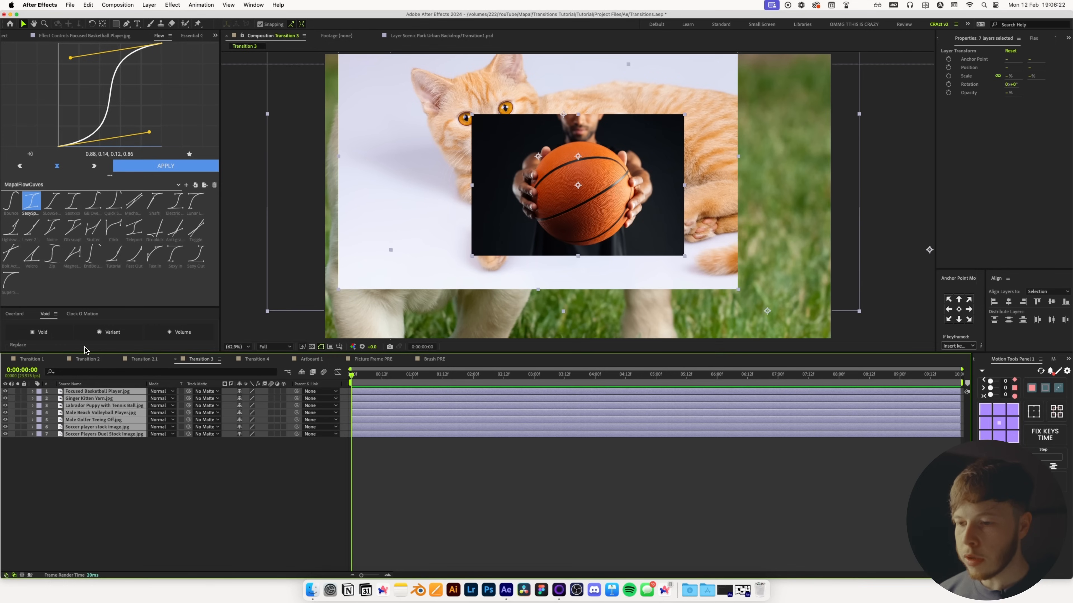
key(super+Right)
key(super+Right)
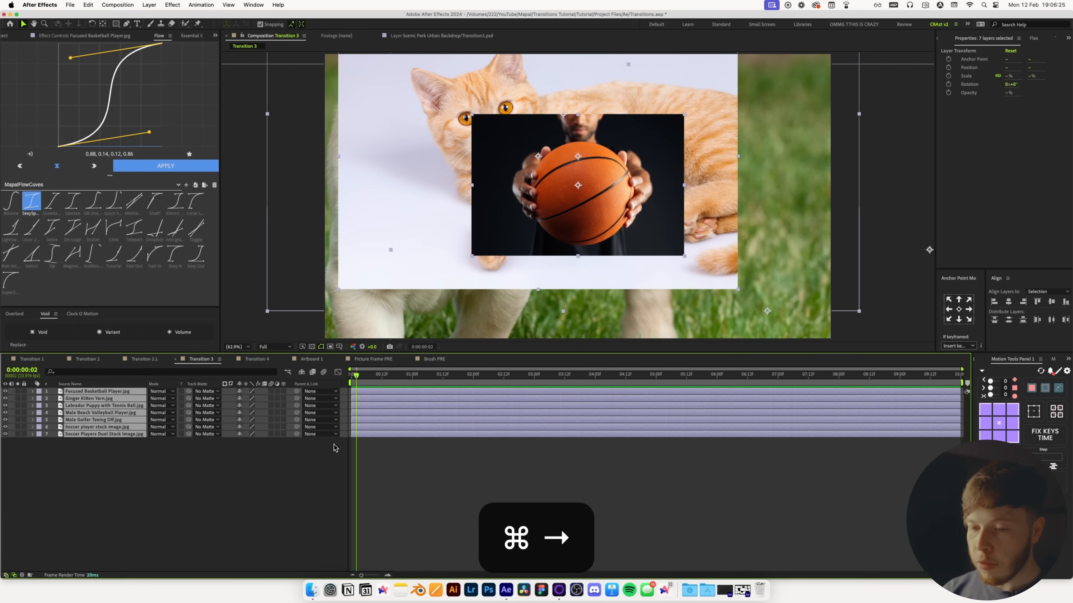
Try splitting all seven image layers at 0:00:00:02, and undo the split.
key(super+shift+d)
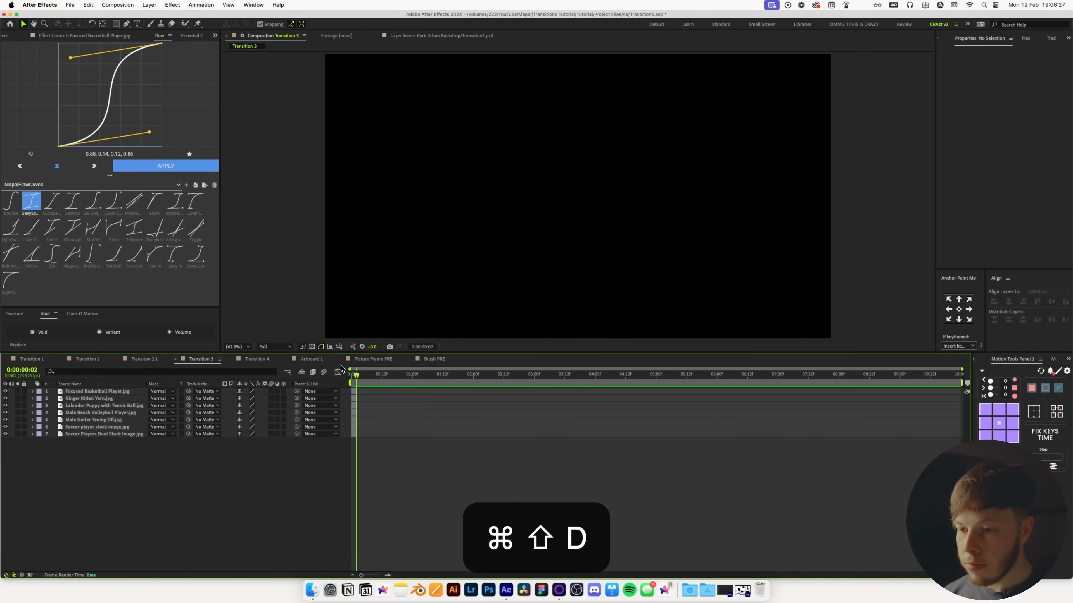
drag(356, 376, 341, 377)
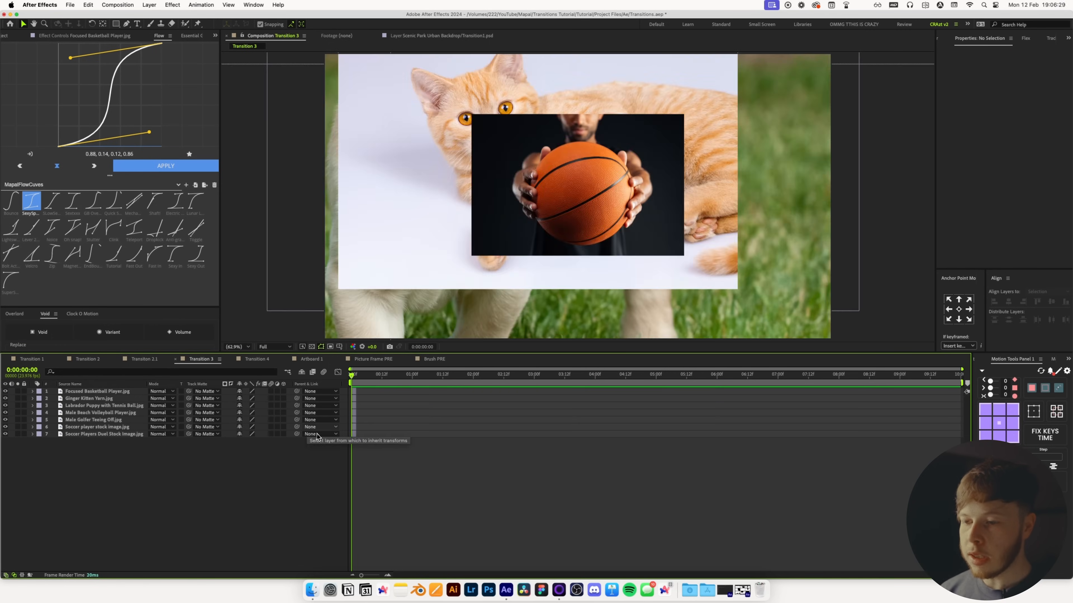
key(super+z)
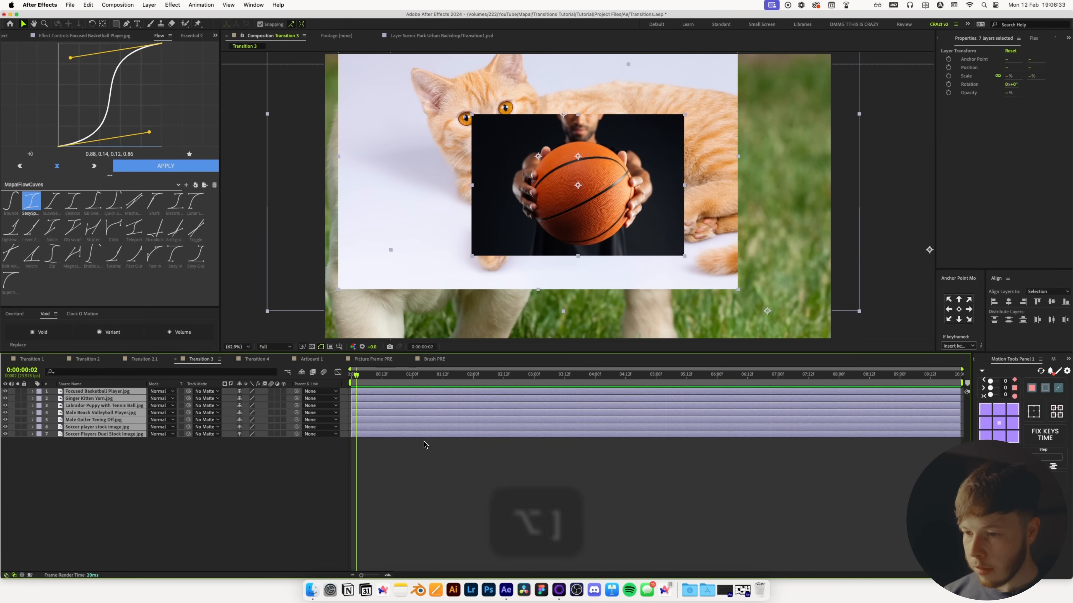
Trim the out points of all seven layers to 0:00:00:02, sequence them end to end without overlap, and check the sequence.
key(alt+bracketright)
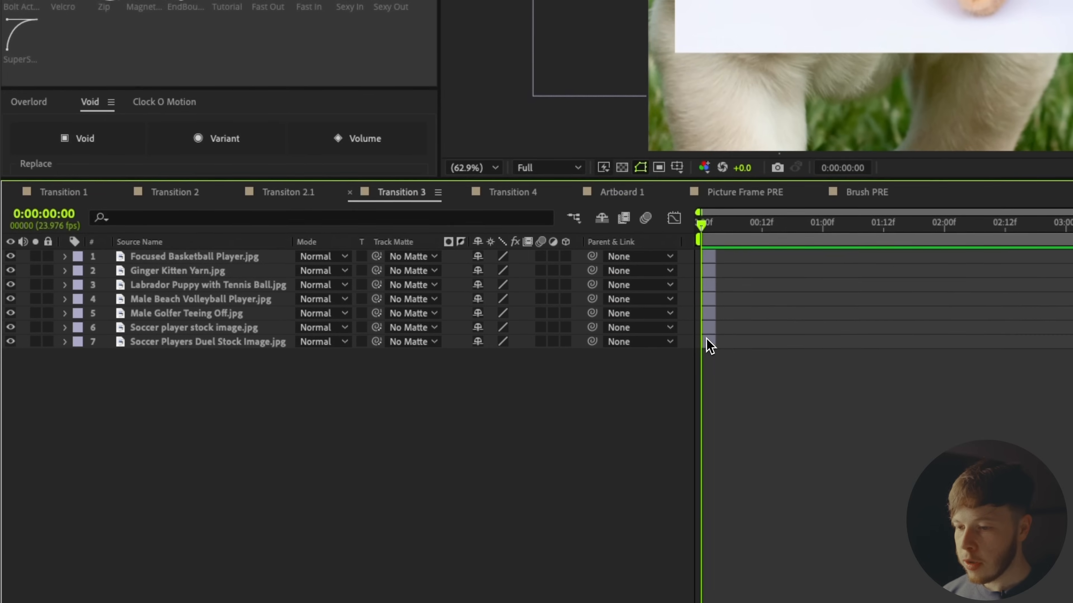
right_click(165, 274)
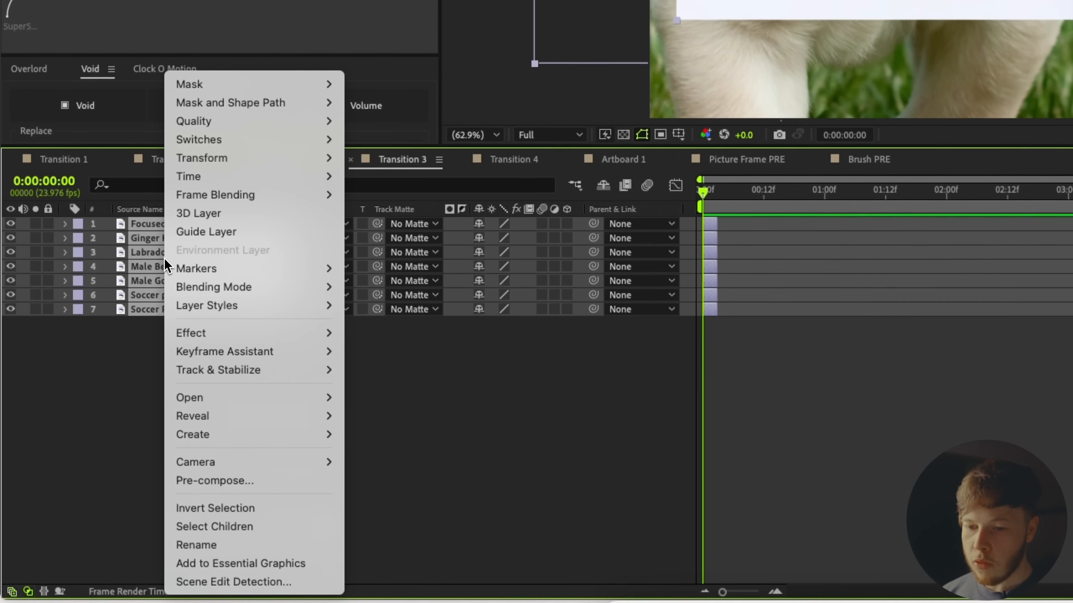
mouse_move(252, 359)
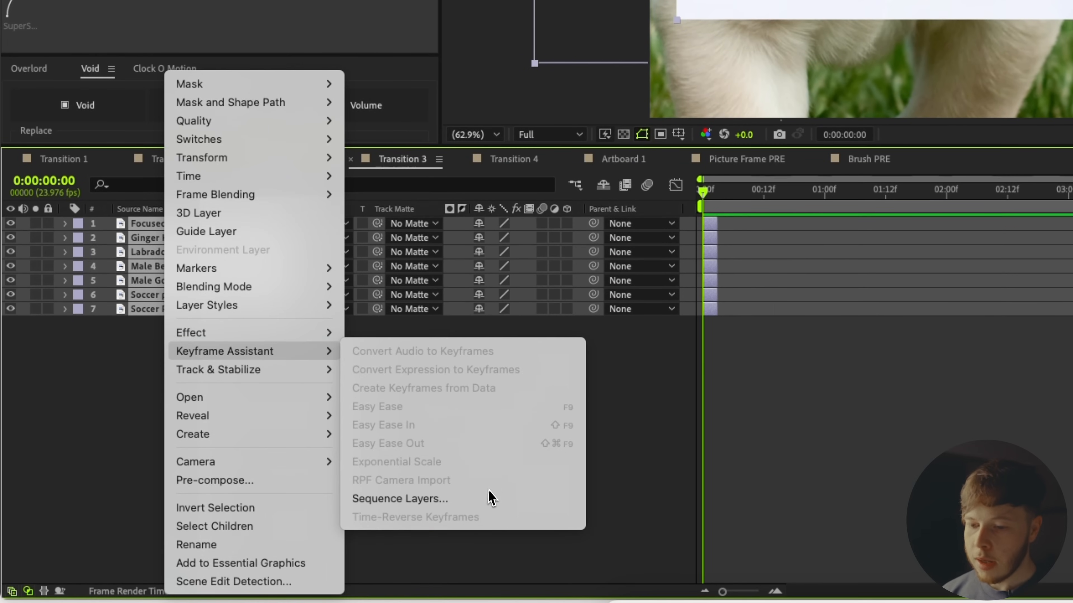
click(475, 496)
click(979, 115)
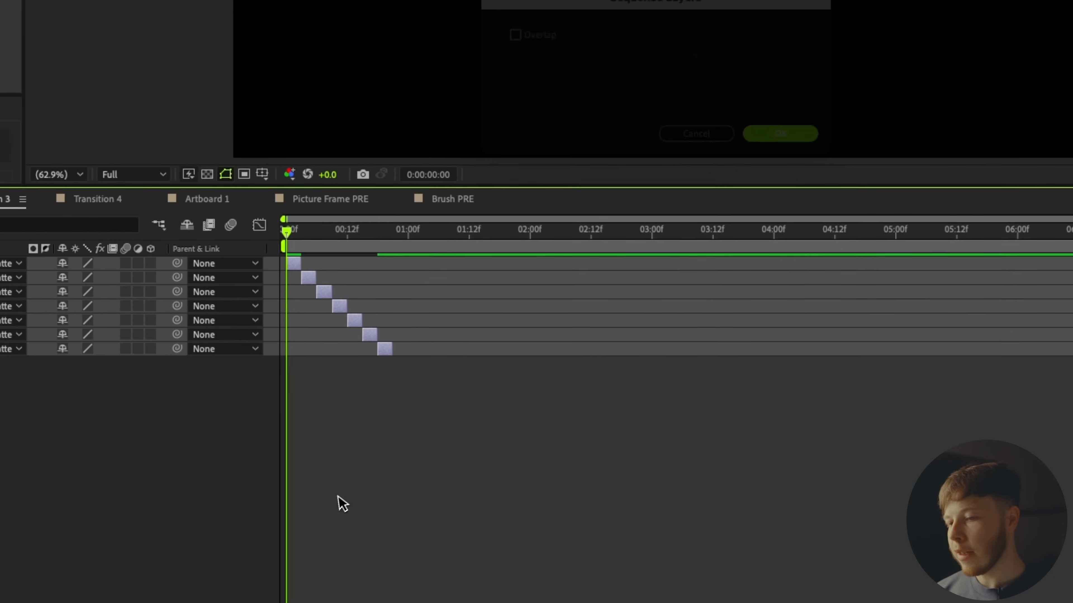
click(387, 235)
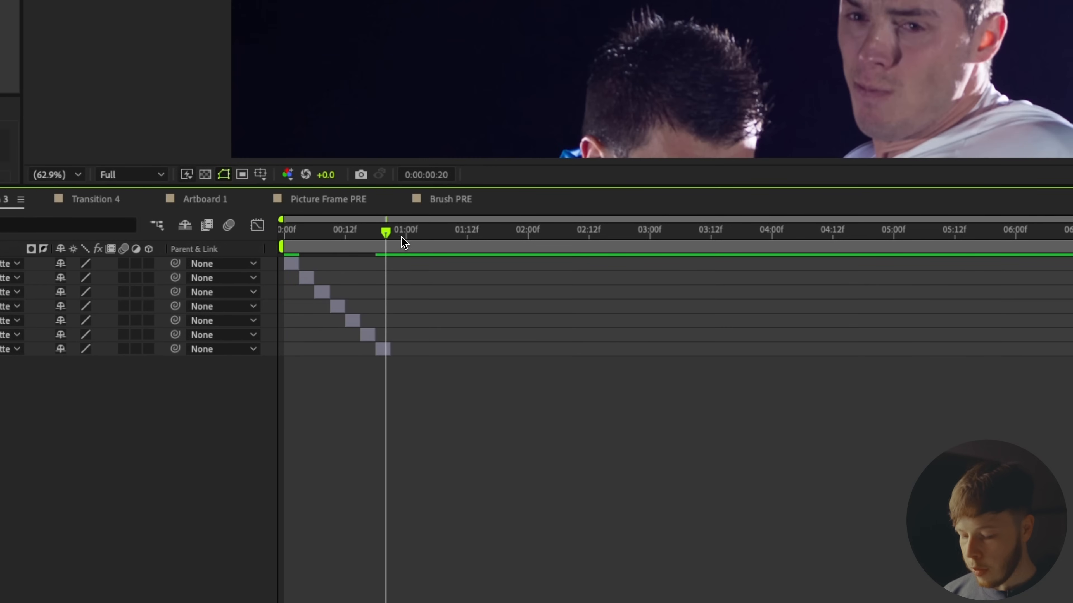
End the work area at the end of the last image layer and preview the full match-cut sequence.
key(n)
drag(393, 235, 368, 235)
key(space)
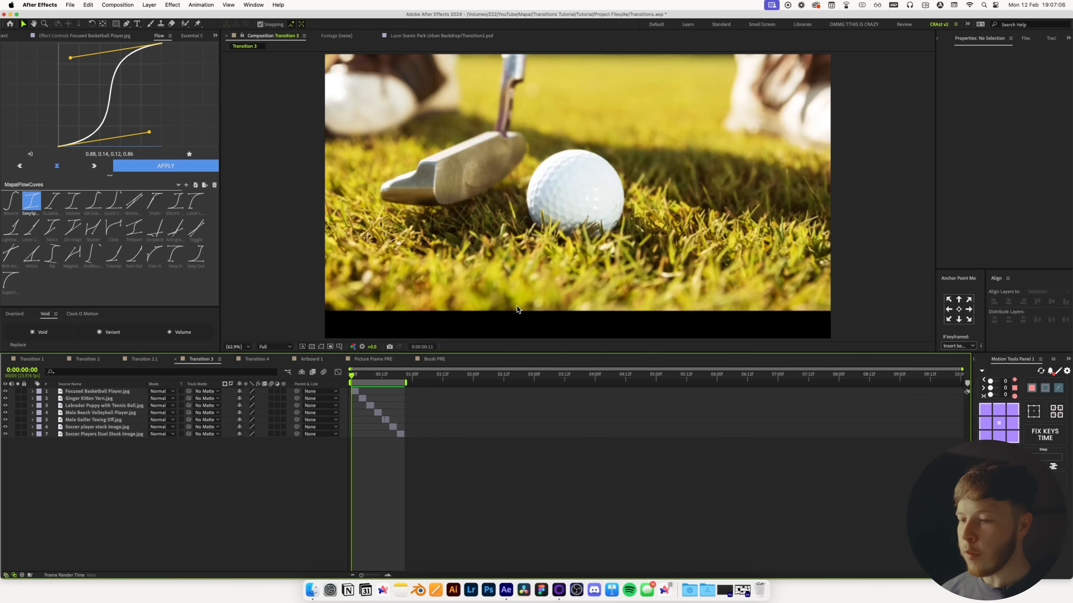
key(space)
Pre-compose all seven image layers as Match Cut PRE, moving all attributes and adjusting its duration to the layers' time span.
drag(425, 461, 255, 384)
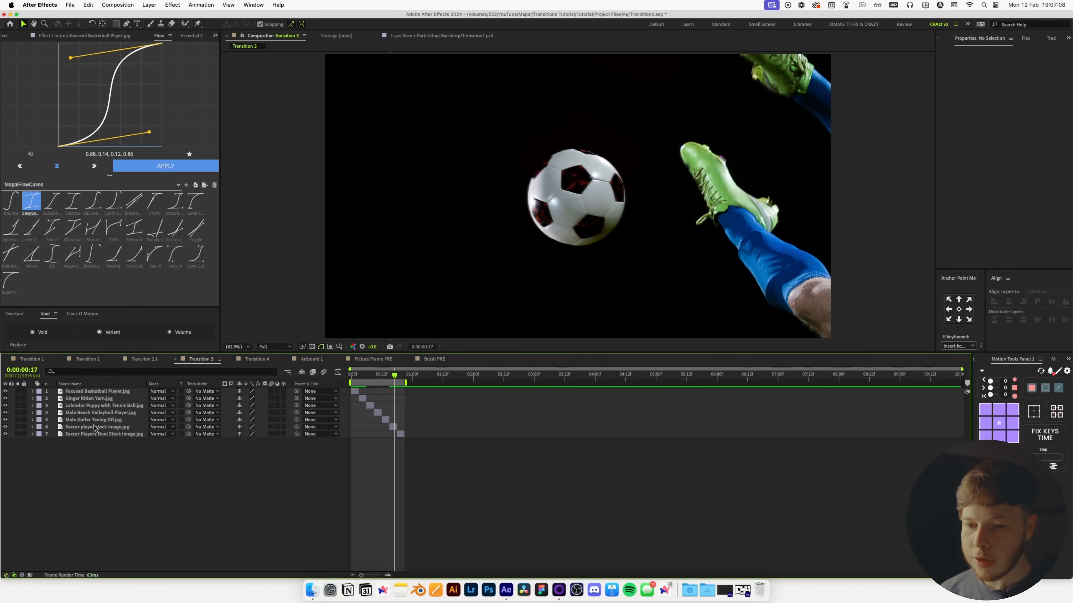
key(super+shift+c)
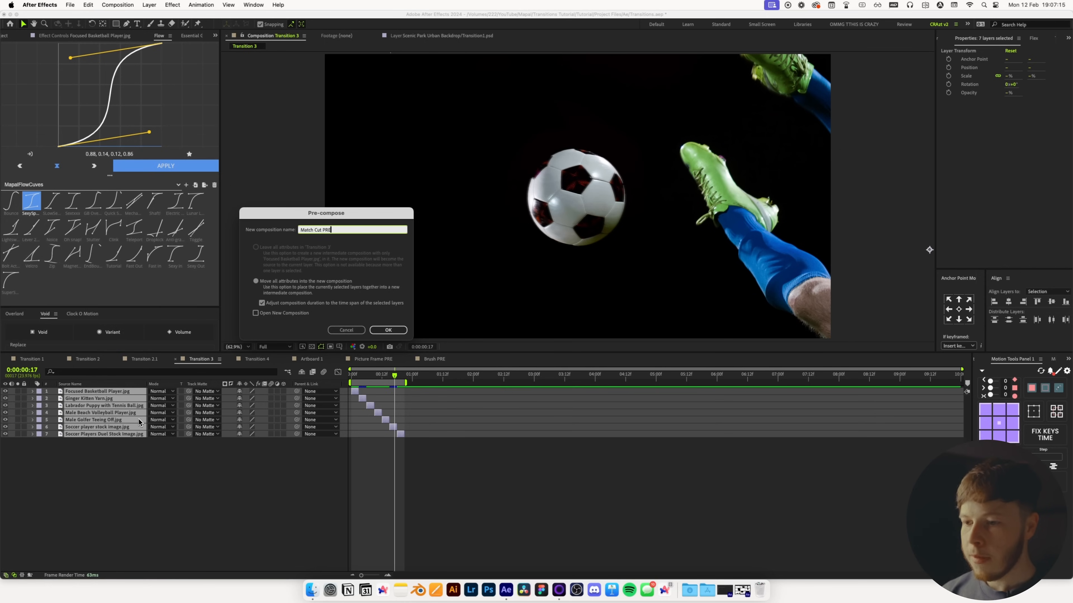
key(Return)
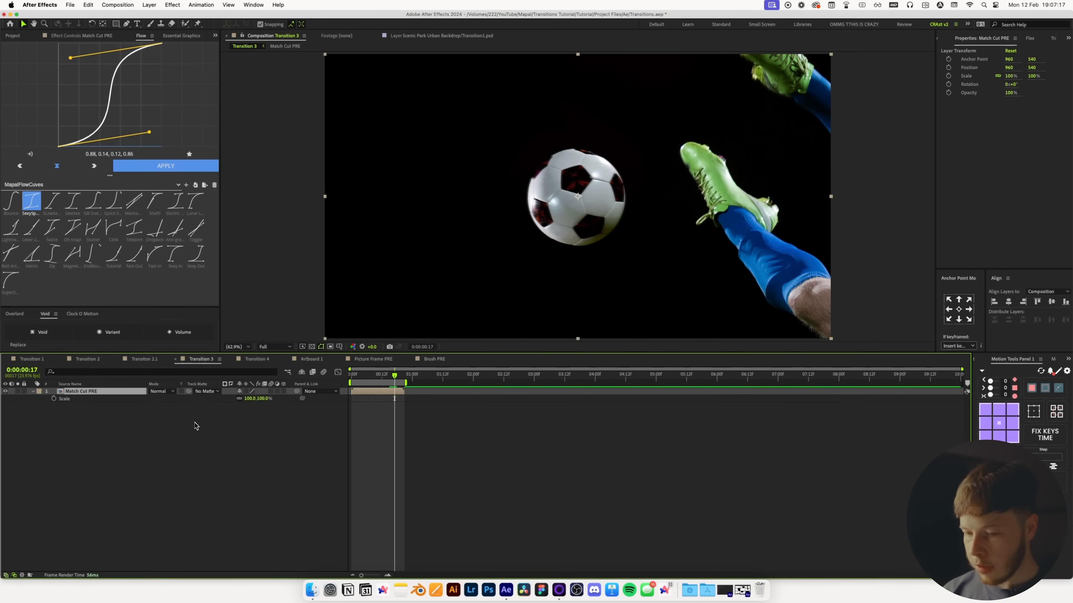
Reveal Match Cut PRE's Position, Scale and Rotation, and keyframe Rotation and a Scale of 265% at 0:00:00:00.
key(shift+p)
key(shift+r)
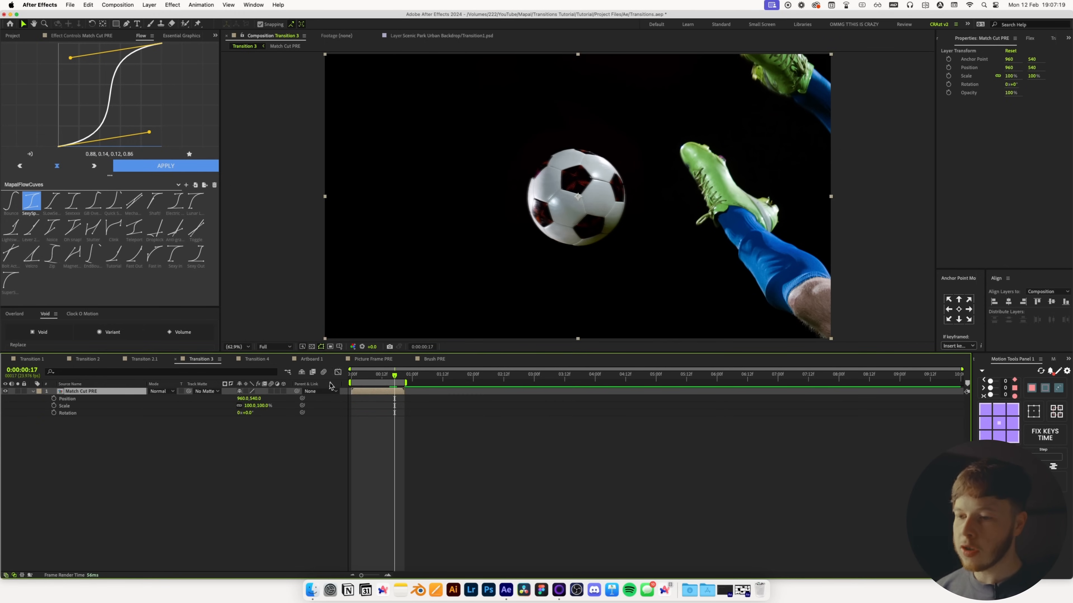
key(Home)
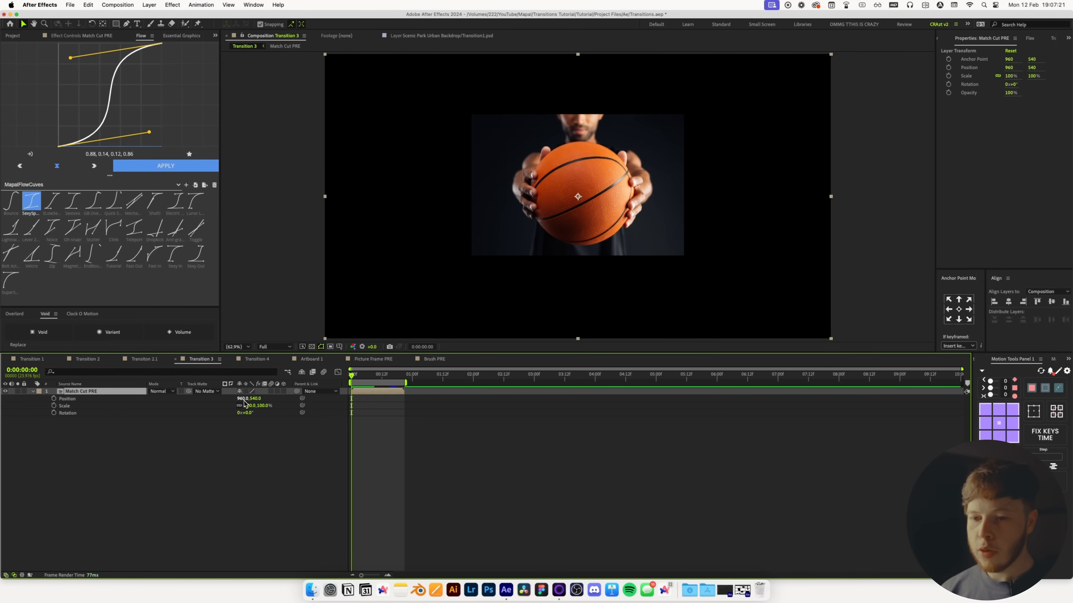
drag(249, 406, 310, 404)
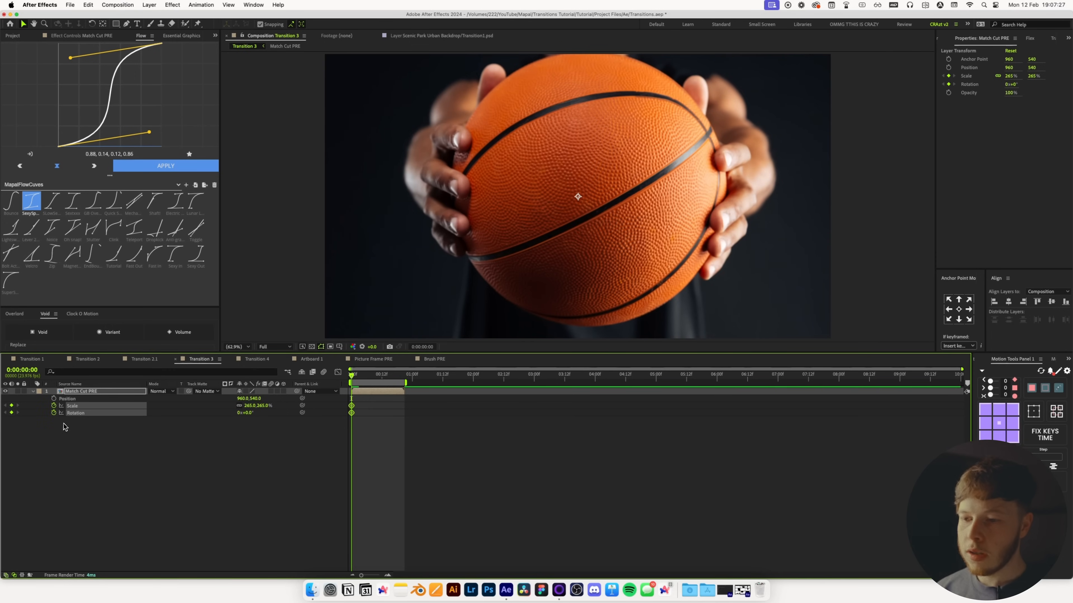
At 0:00:00:20, keyframe one full turn of Rotation and a much smaller Scale on Match Cut PRE.
key(space)
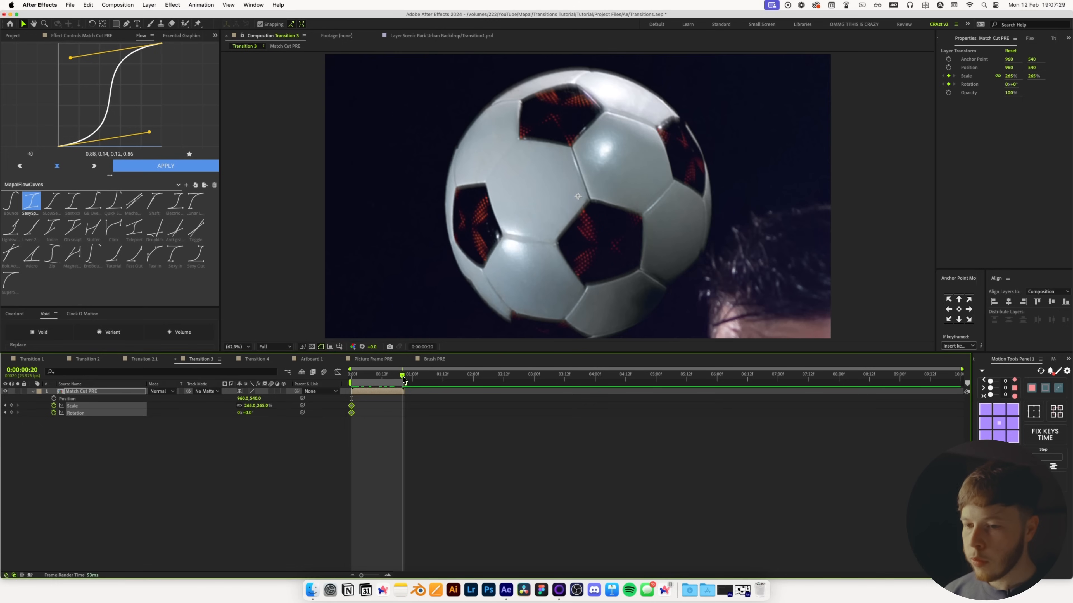
click(241, 443)
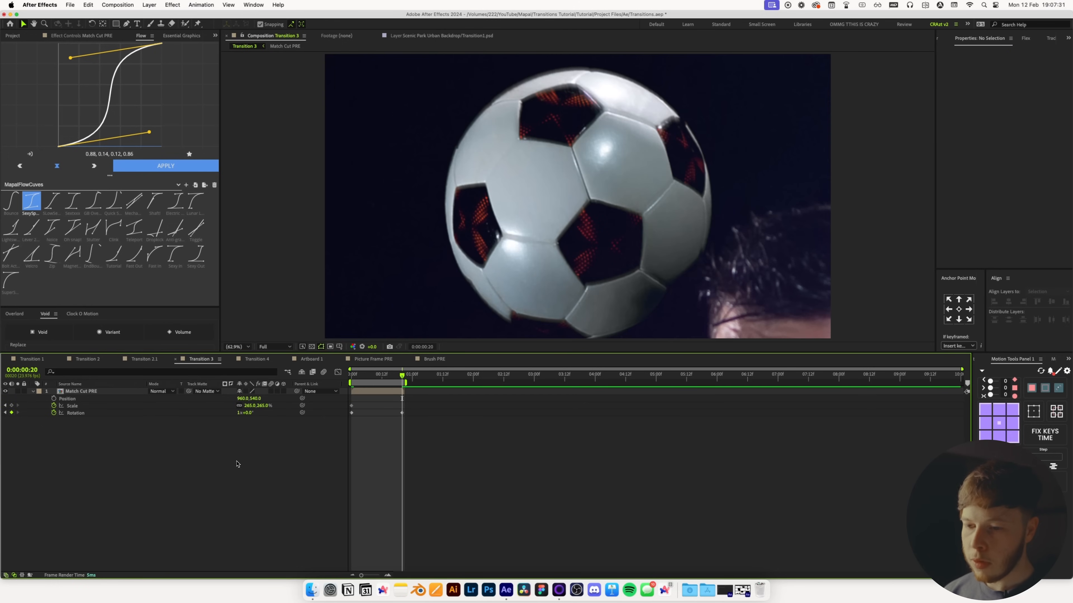
drag(251, 408, 193, 421)
click(455, 447)
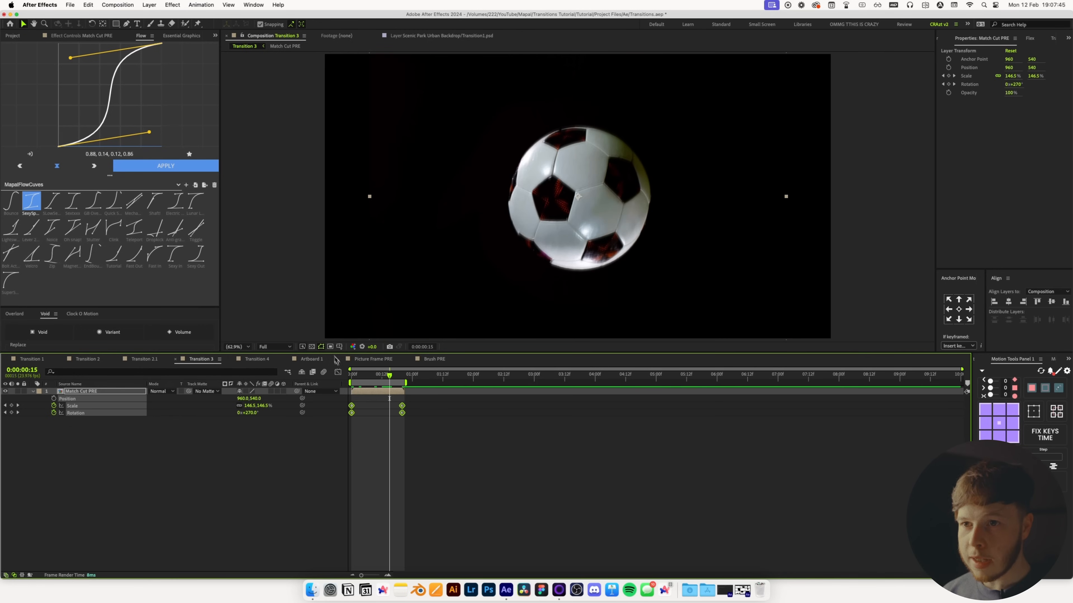
Apply the 0.88, 0.14, 0.12, 0.86 Flow easing curve to Match Cut PRE's Scale and Rotation keyframes, and return to the start.
click(162, 166)
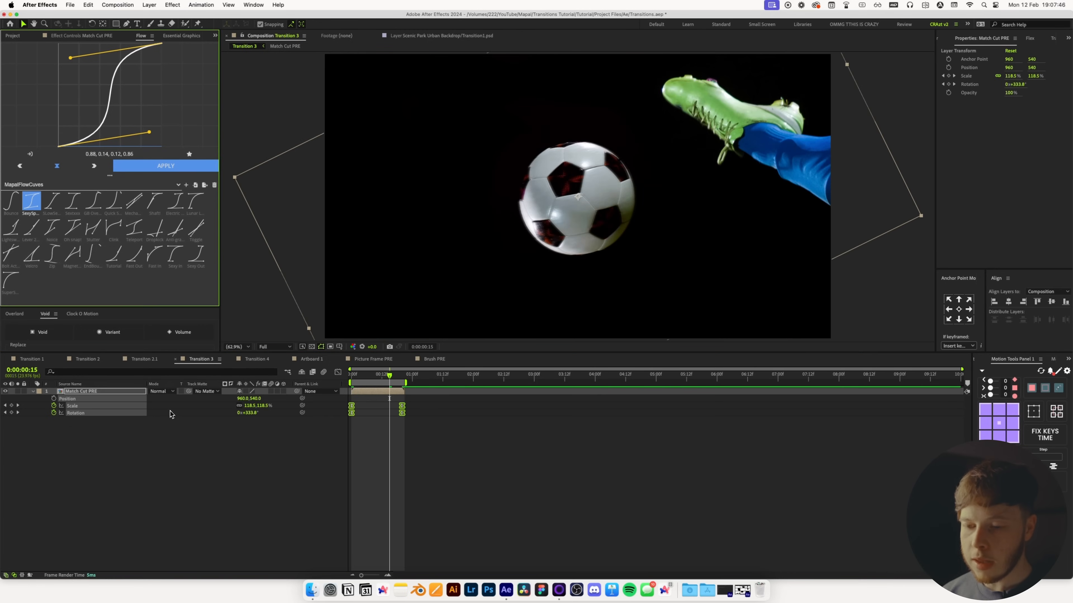
key(ctrl+space)
click(210, 430)
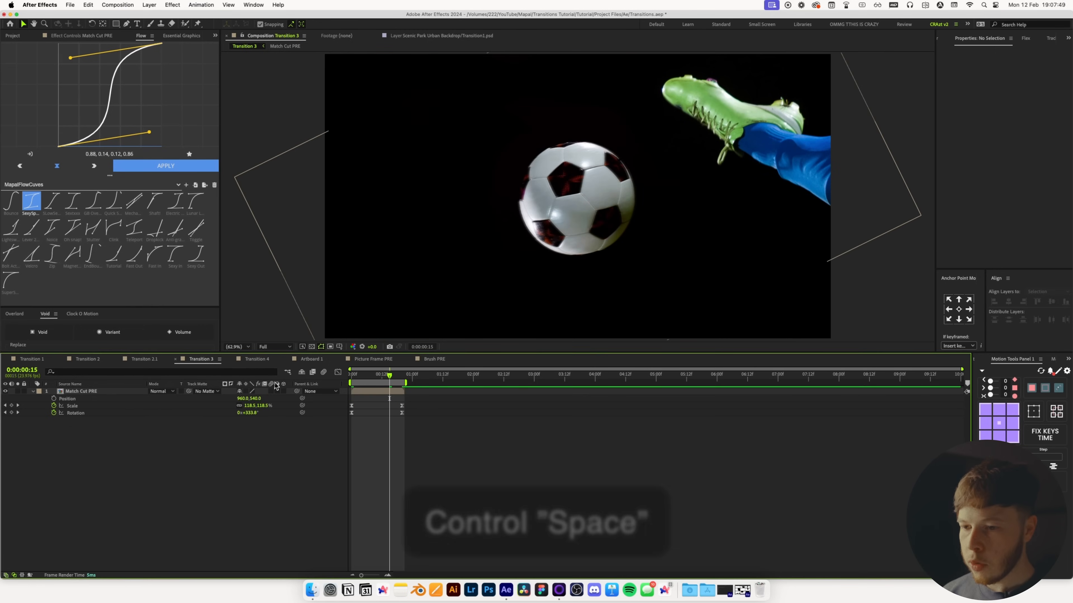
key(Home)
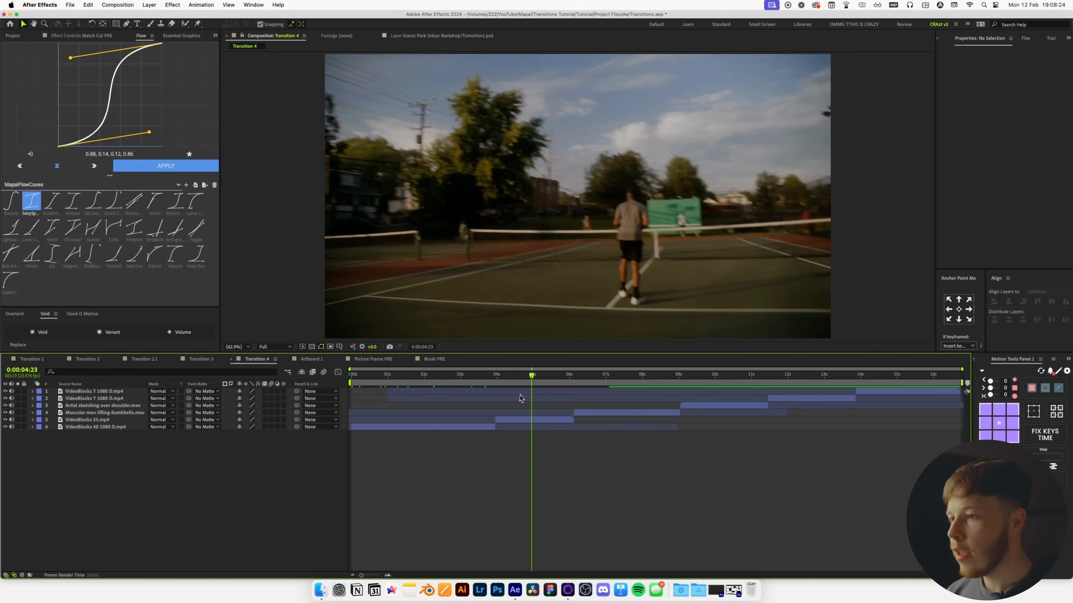
Place the 8mm Film Scan with Light Leaks 4K clip as the top layer of Transition 4 and inspect its footage.
drag(521, 398, 751, 427)
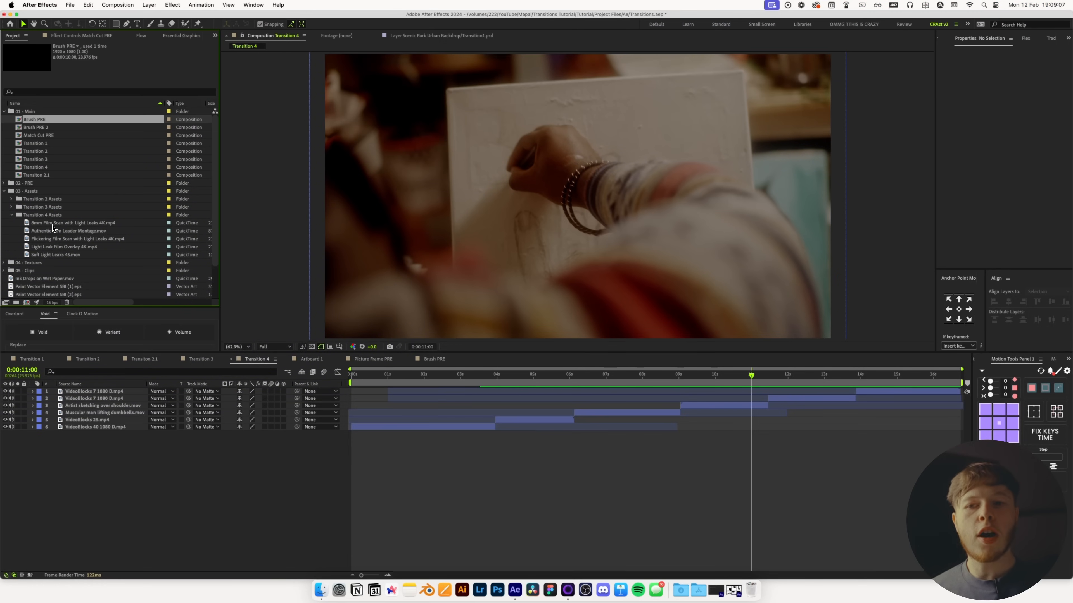
drag(52, 225, 140, 388)
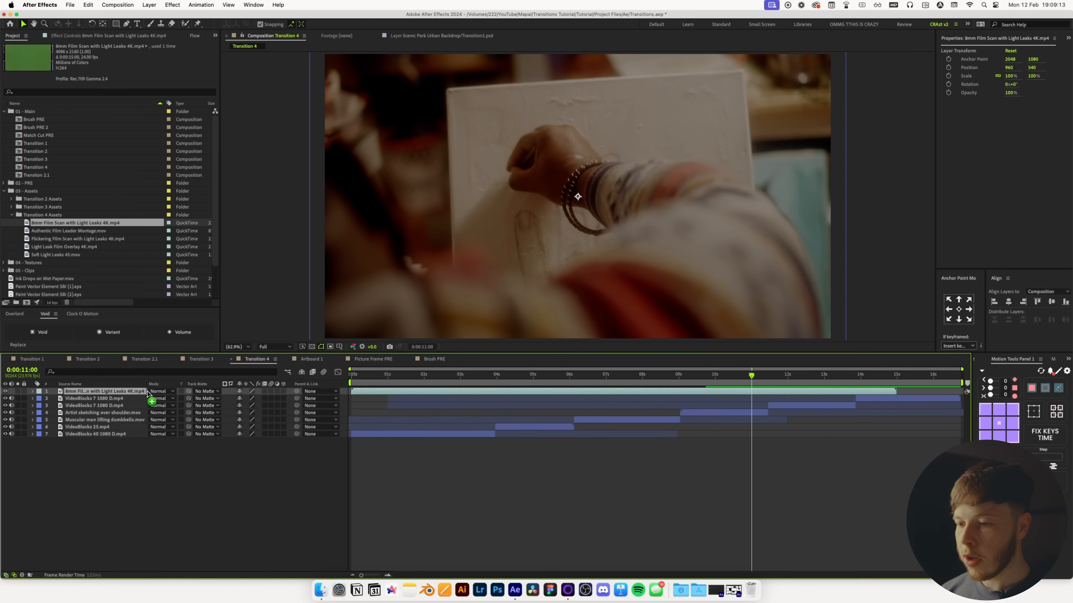
key(Home)
double_click(133, 394)
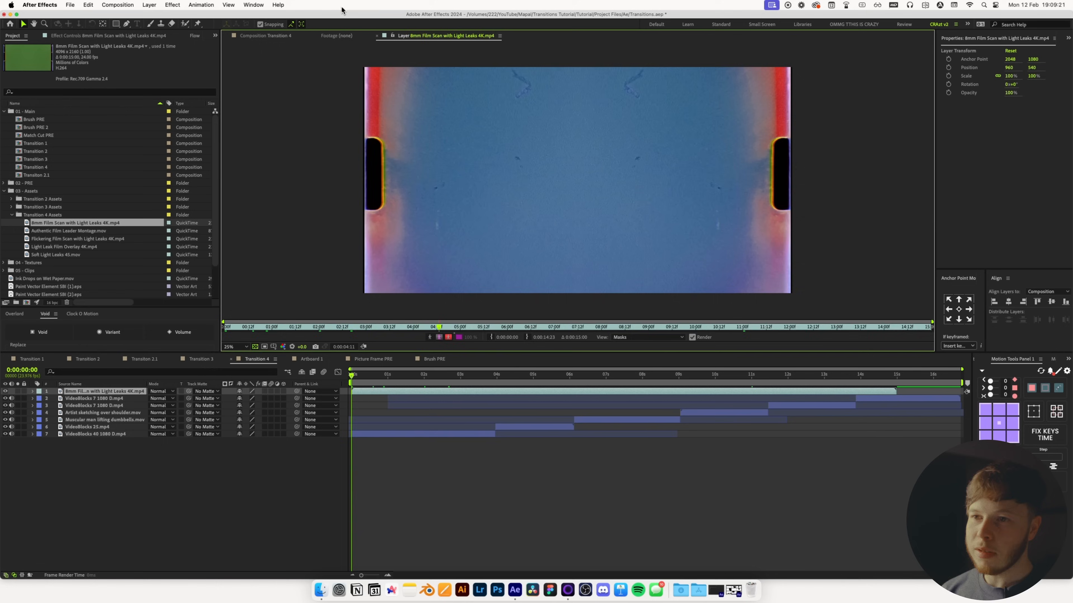
click(274, 37)
key(Home)
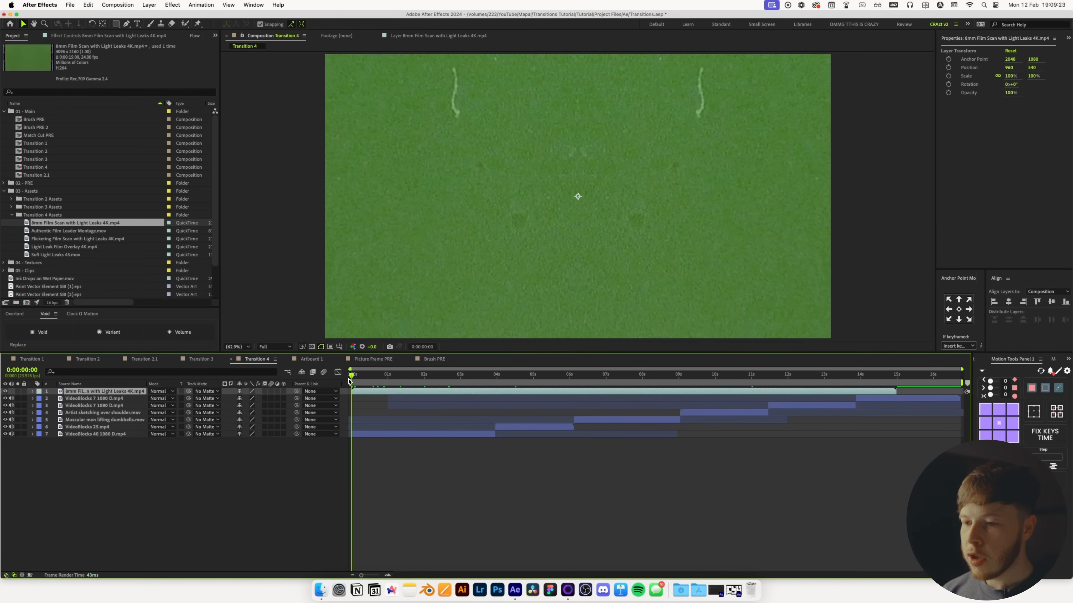
Scale the 8mm film scan layer to 50%.
key(s)
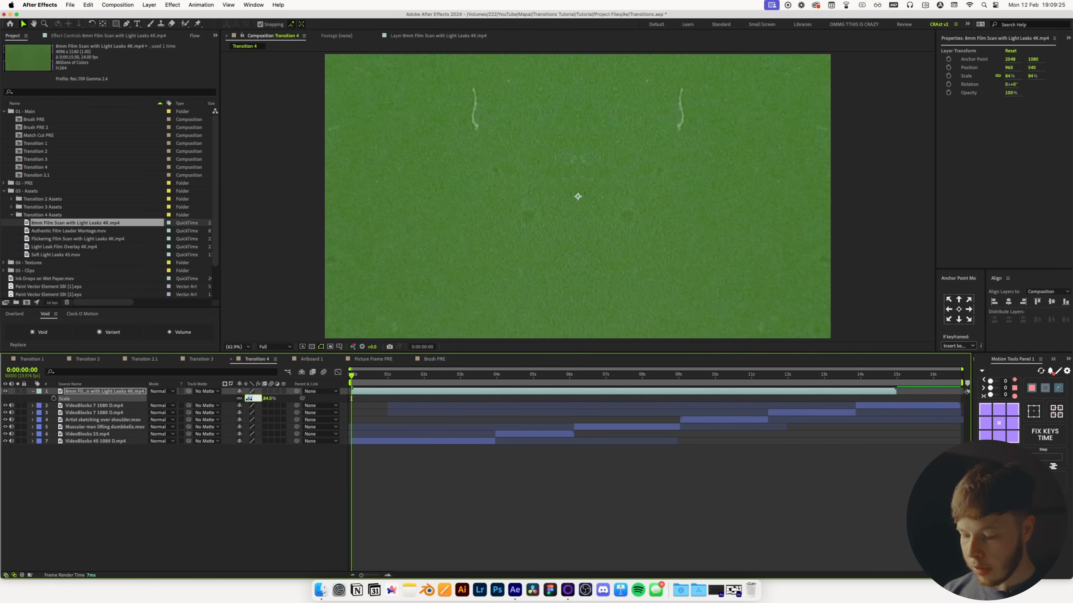
text(50)
key(Return)
Trim the 8mm film scan layer to a one-second section starting at 0:00:00:11.
drag(367, 376, 369, 383)
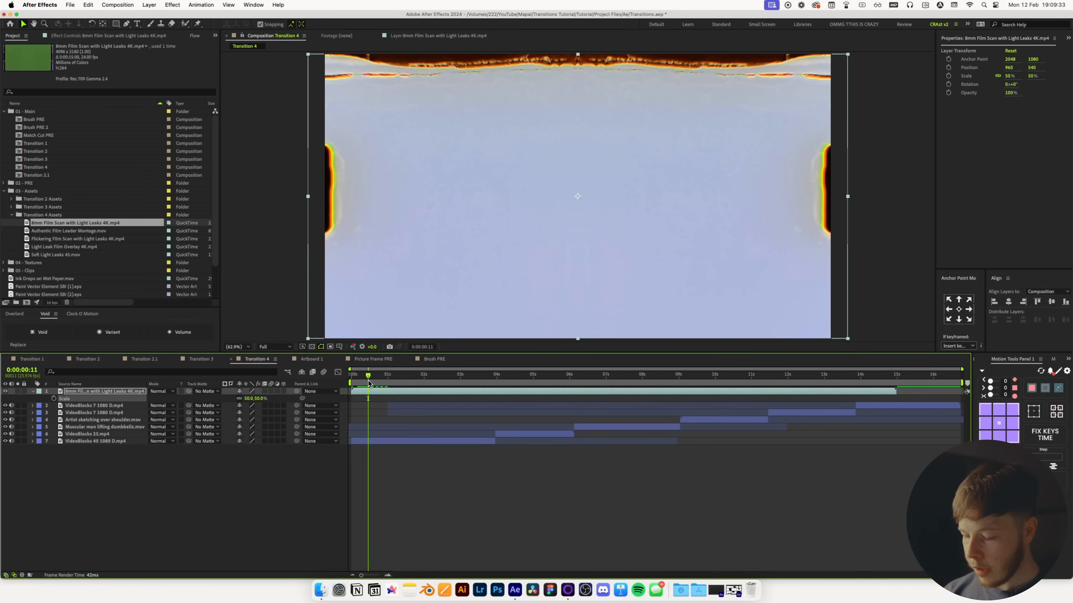
key(alt+bracketleft)
key(super+Right)
key(super+Right)
key(super+Right)
key(super+Right)
key(super+Right)
key(super+Right)
key(super+Right)
key(super+Right)
key(super+Right)
key(super+Right)
key(super+Right)
key(super+Right)
key(super+Right)
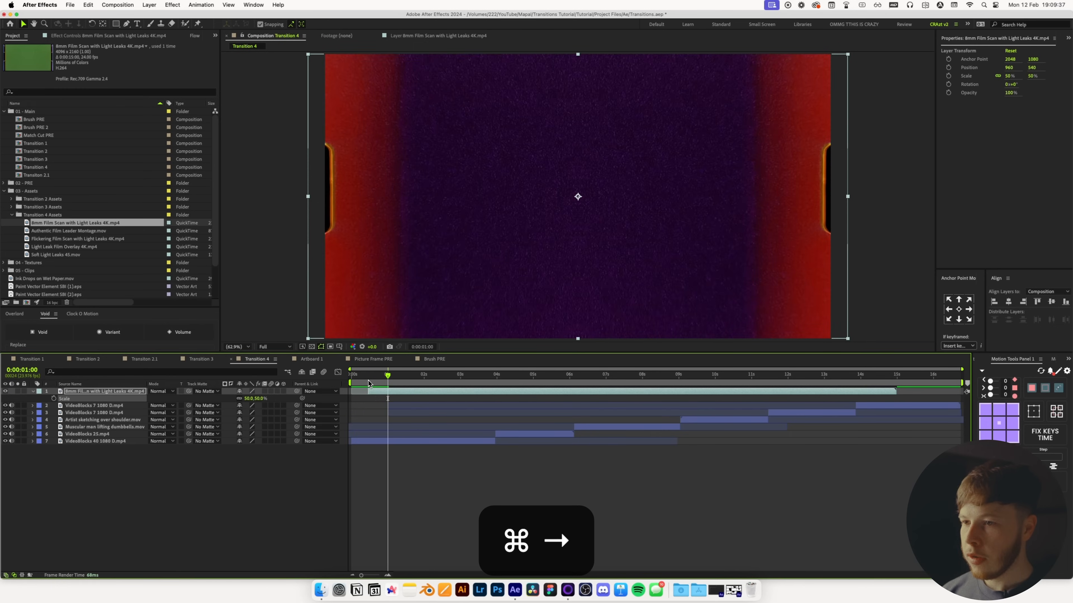
key(super+Right)
key(super+Right)
key(super+Right)
key(super+Right)
key(super+Right)
key(super+Right)
key(alt+bracketright)
Move the trimmed film scan layer over the cut at about 4 seconds and set the current time to 0:00:03:18.
drag(384, 390, 492, 396)
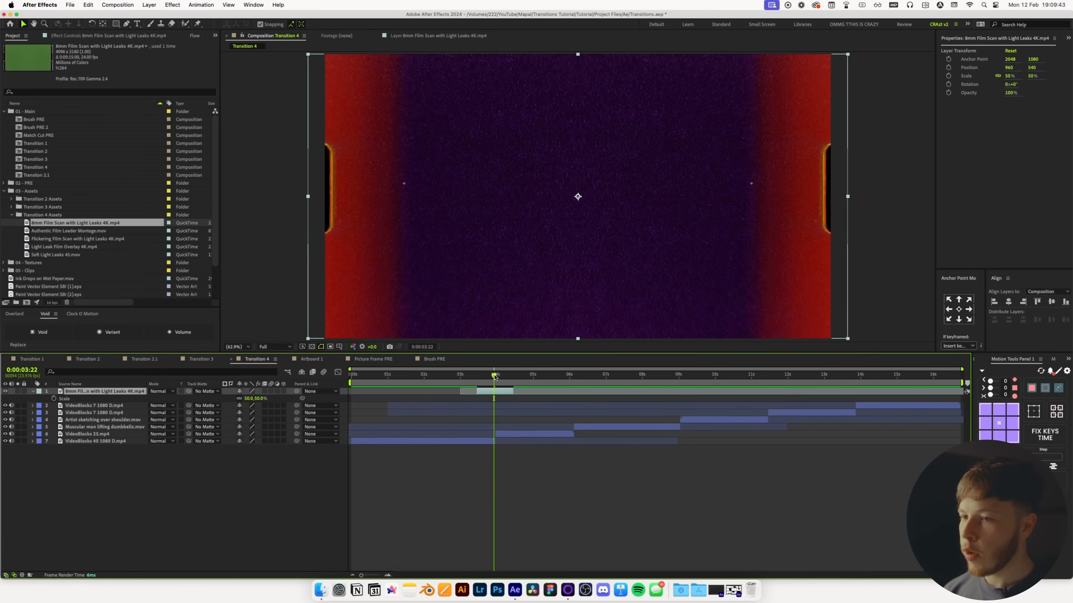
click(488, 382)
drag(487, 385, 489, 385)
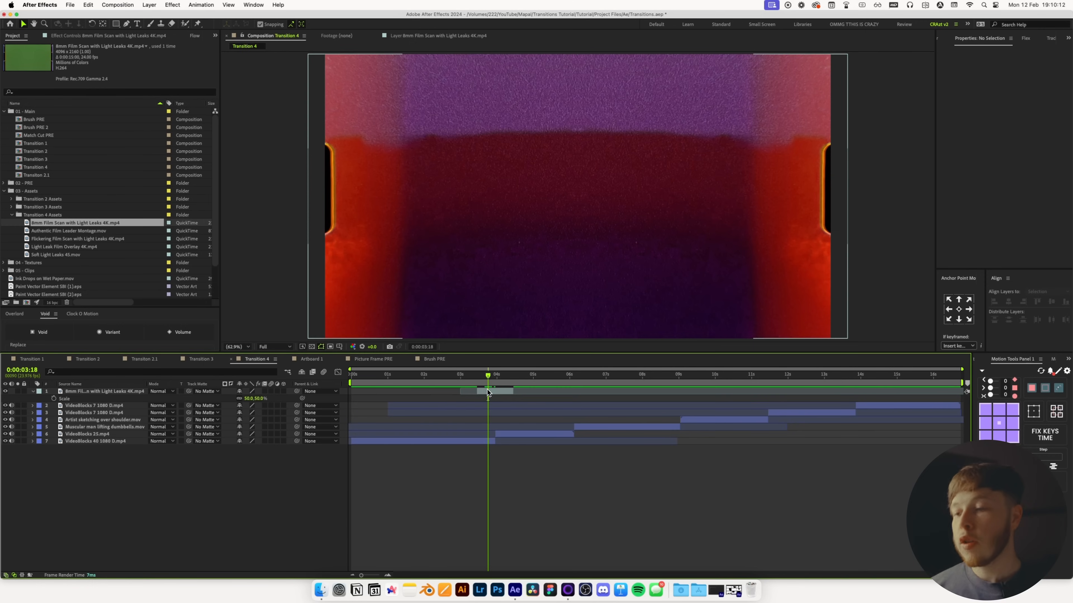
Compare several blending modes on the film scan layer and set it to Add.
click(488, 393)
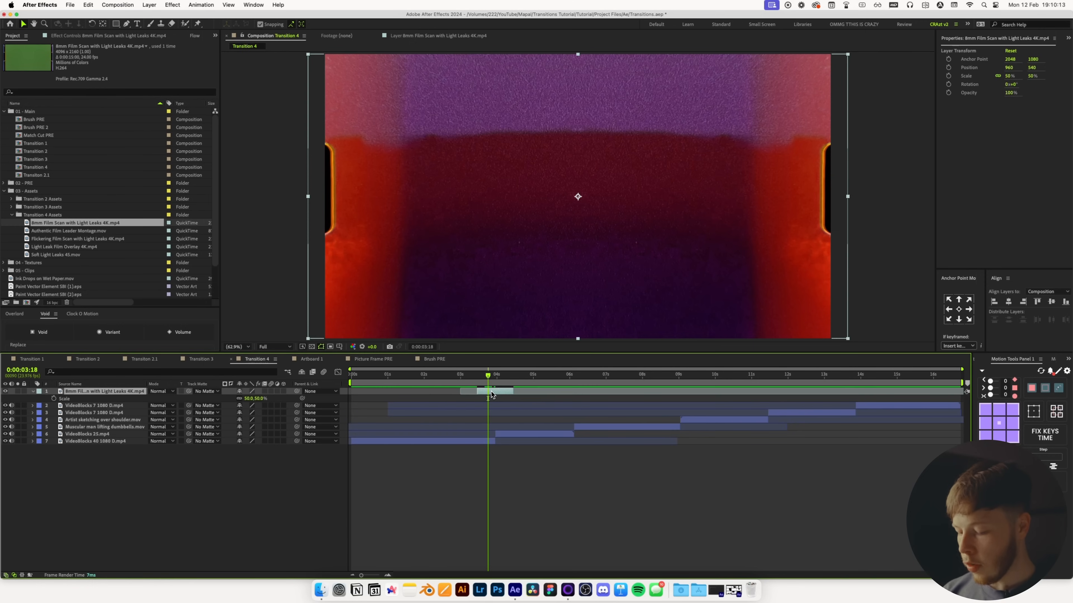
key(shift+minus)
key(shift+minus)
key(shift+minus)
key(shift+minus)
key(shift+minus)
key(shift+minus)
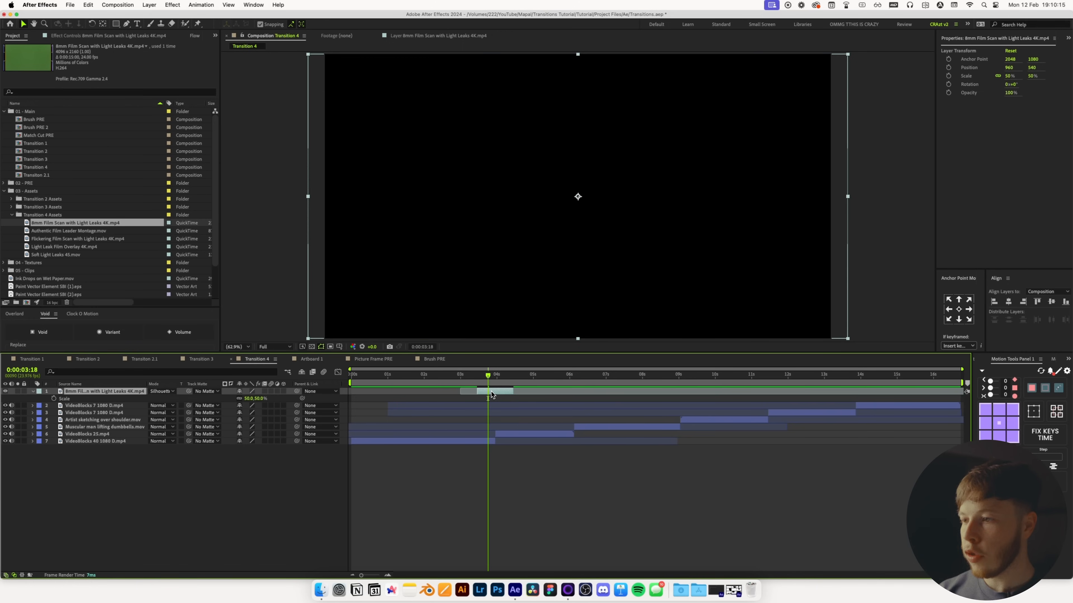
key(shift+minus)
key(shift+minus)
key(shift+minus)
key(shift+minus)
key(shift+minus)
key(shift+minus)
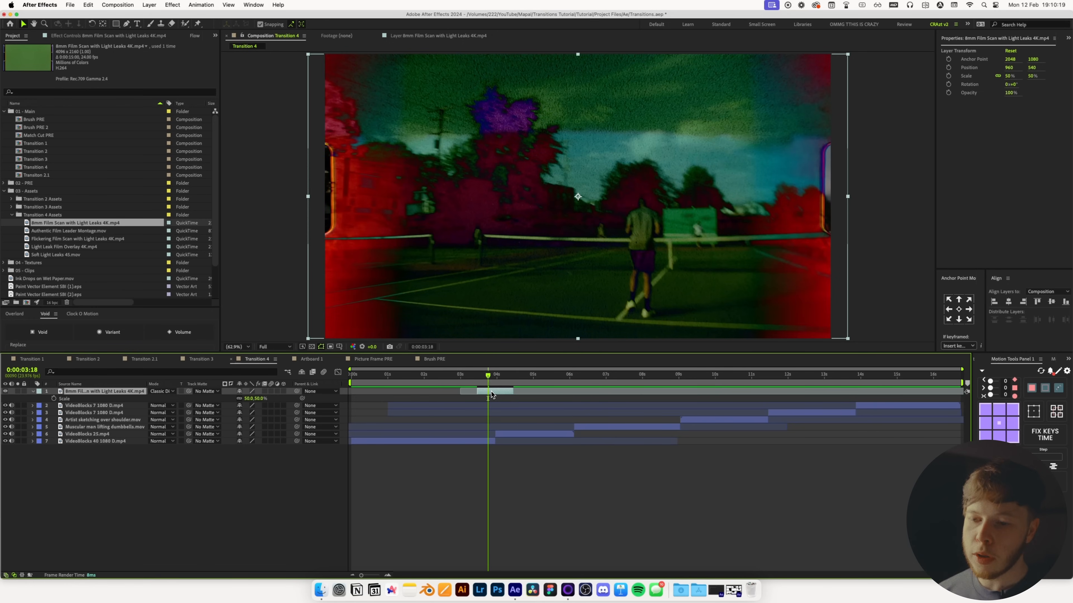
click(161, 392)
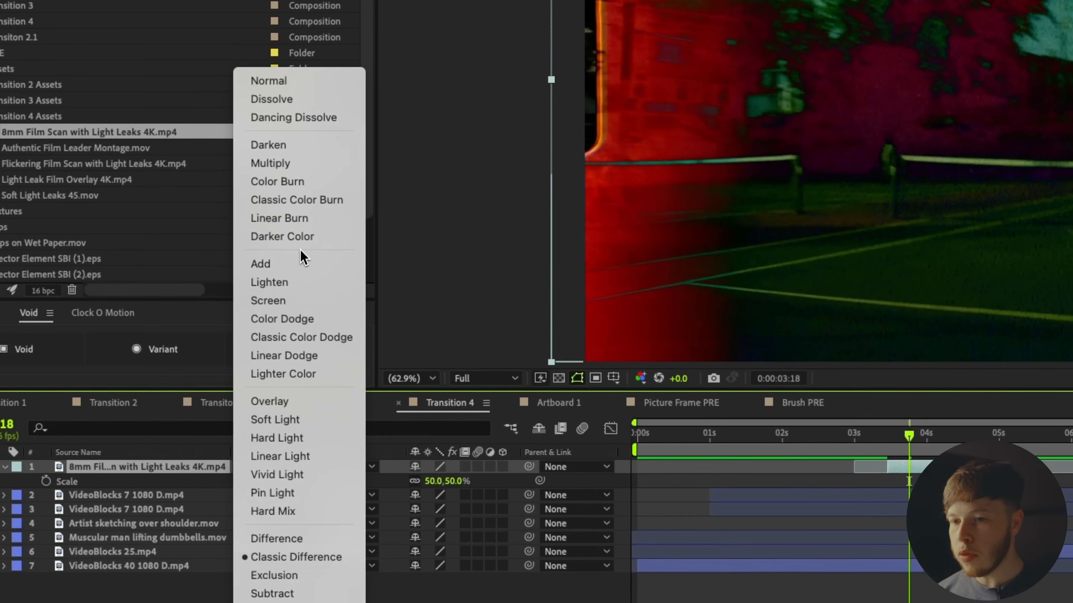
click(183, 296)
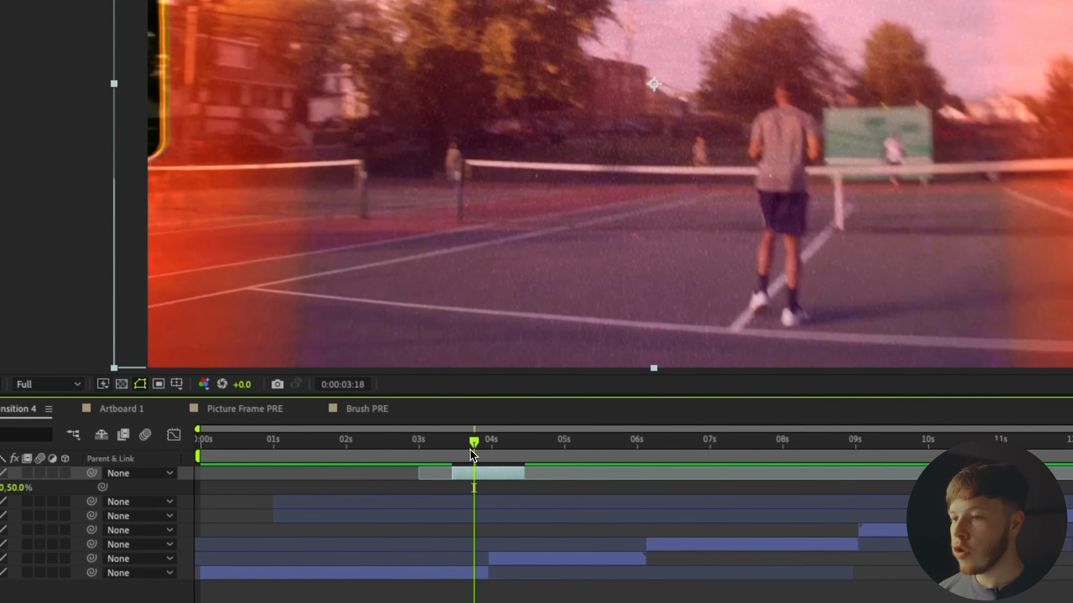
Preview the light-leak transition from 0:00:03:05 and park the current time at 0:00:03:15.
drag(470, 449, 435, 456)
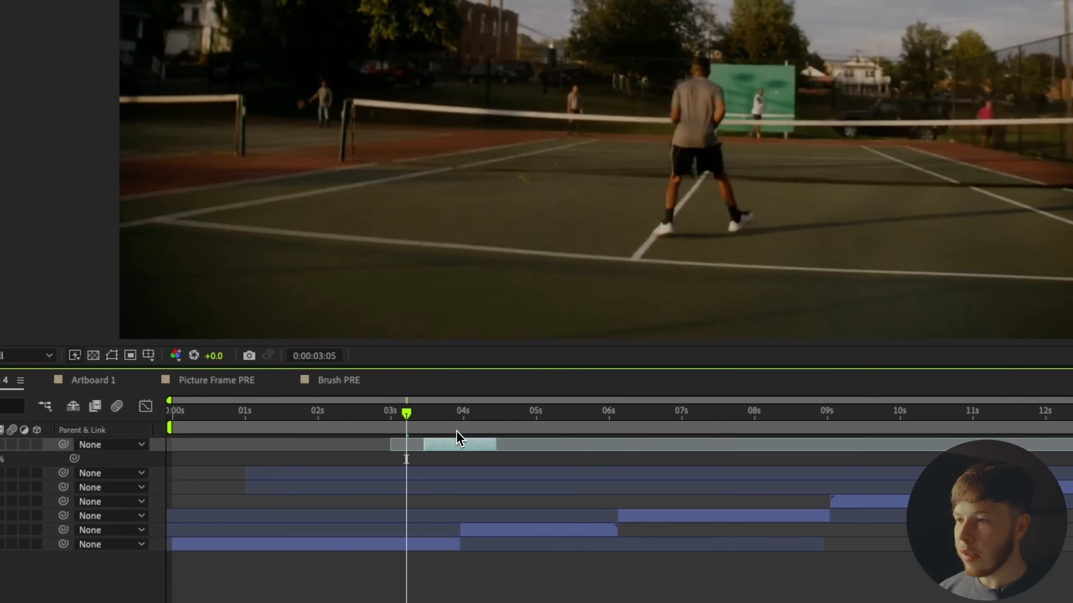
key(space)
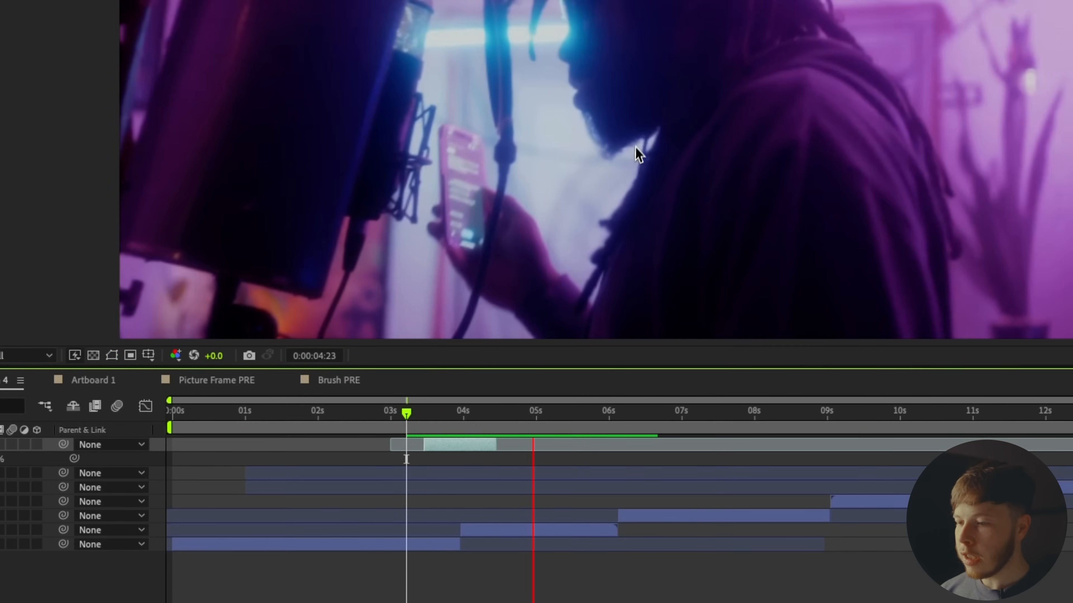
key(space)
mouse_move(435, 413)
mouse_down()
mouse_move(426, 420)
mouse_move(437, 416)
mouse_up()
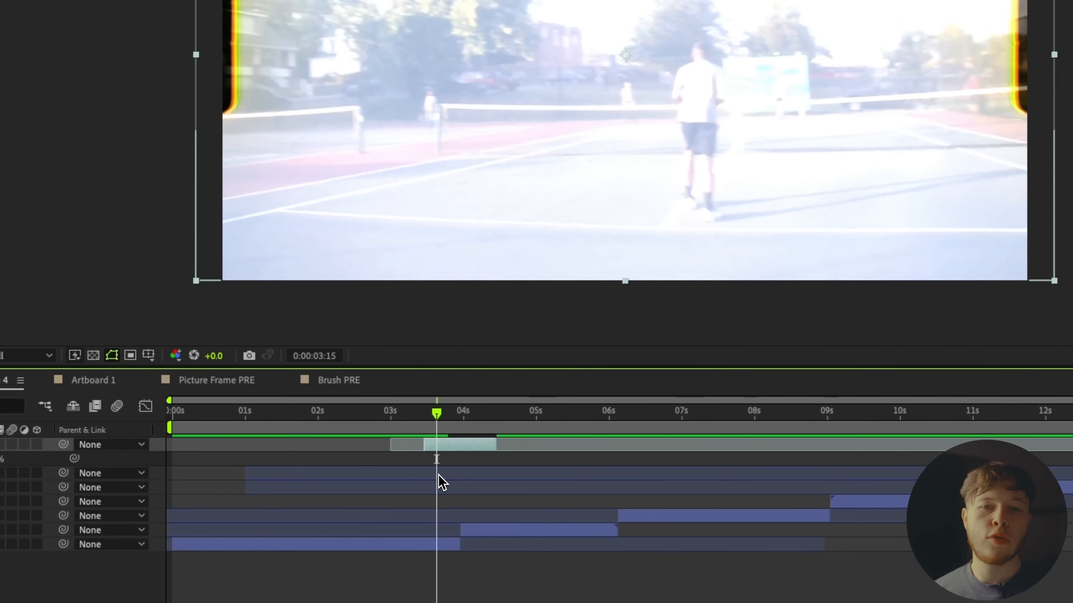
Time-stretch the film scan layer with a stretch factor of 50, holding the layer in-point in place.
right_click(463, 446)
mouse_move(524, 402)
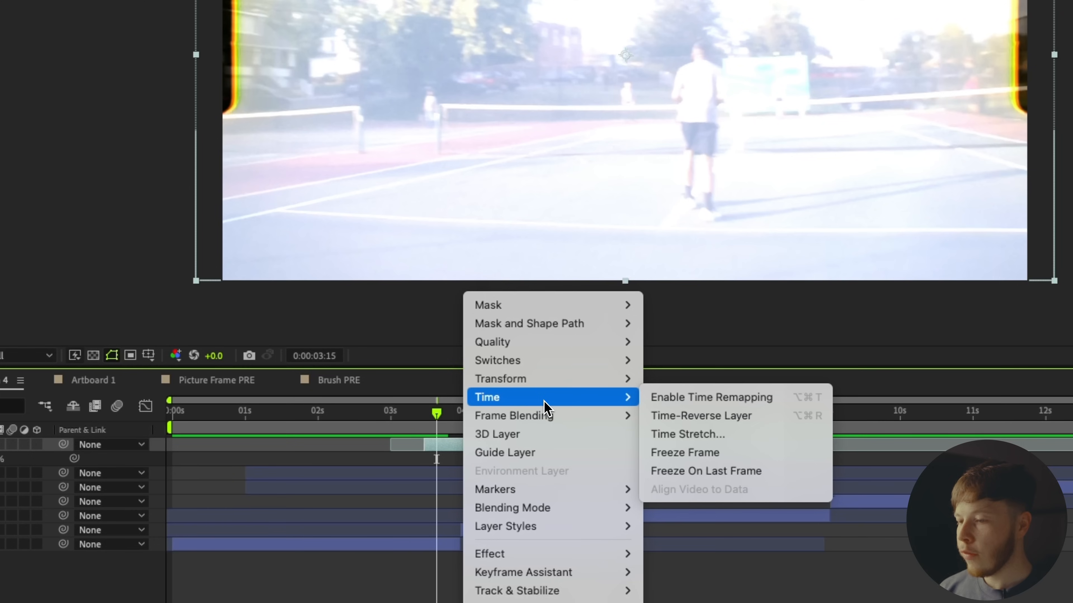
click(668, 436)
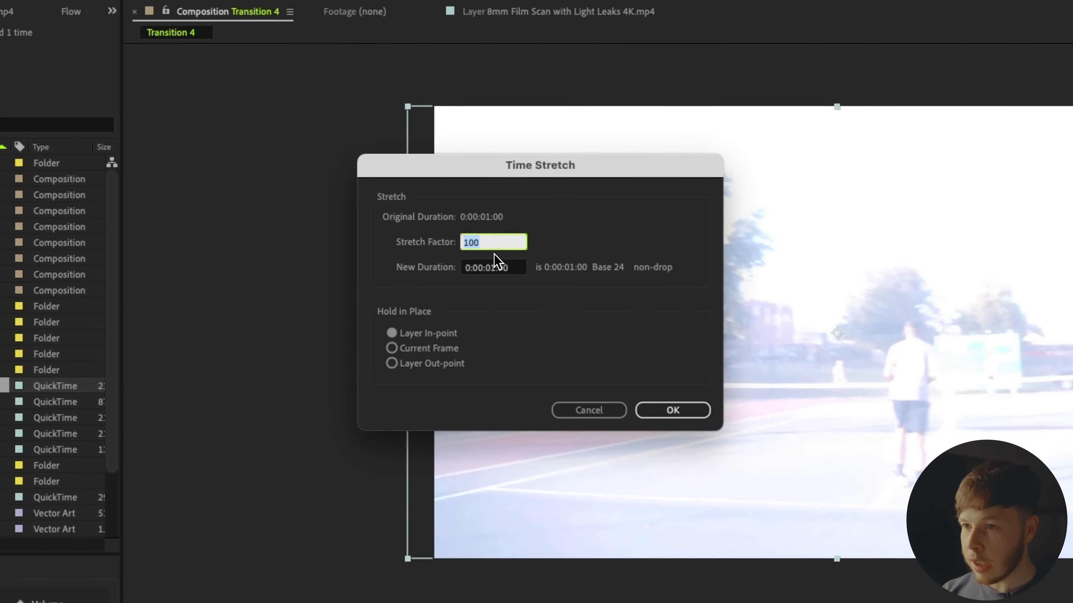
text(50)
key(Return)
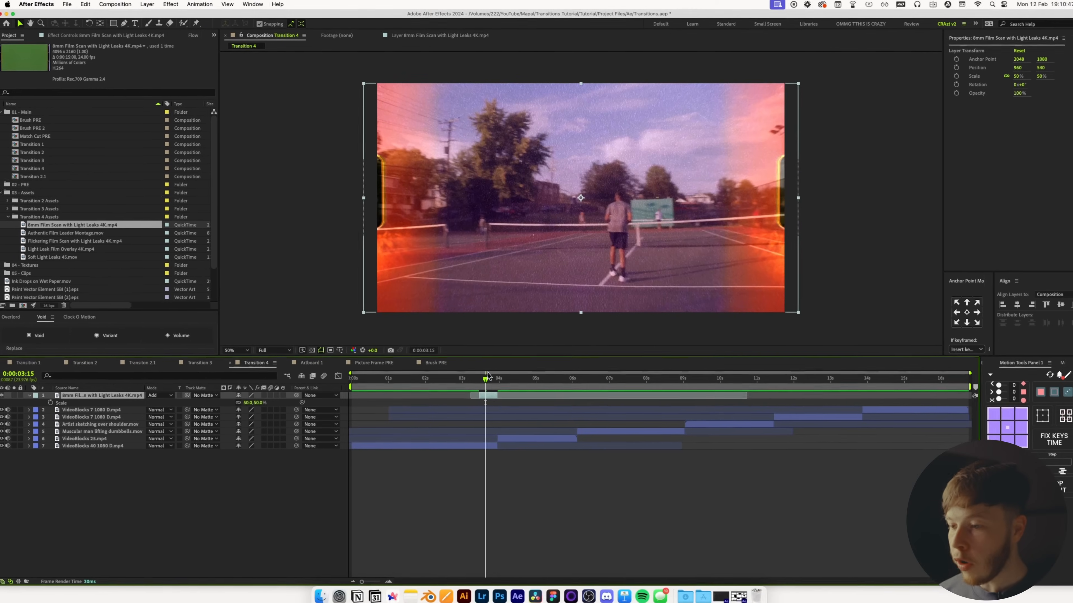
Shift the shortened film scan layer so it straddles the cut at about 4 seconds, and preview the transition from 0:00:03:08.
click(495, 377)
drag(489, 390, 473, 376)
key(space)
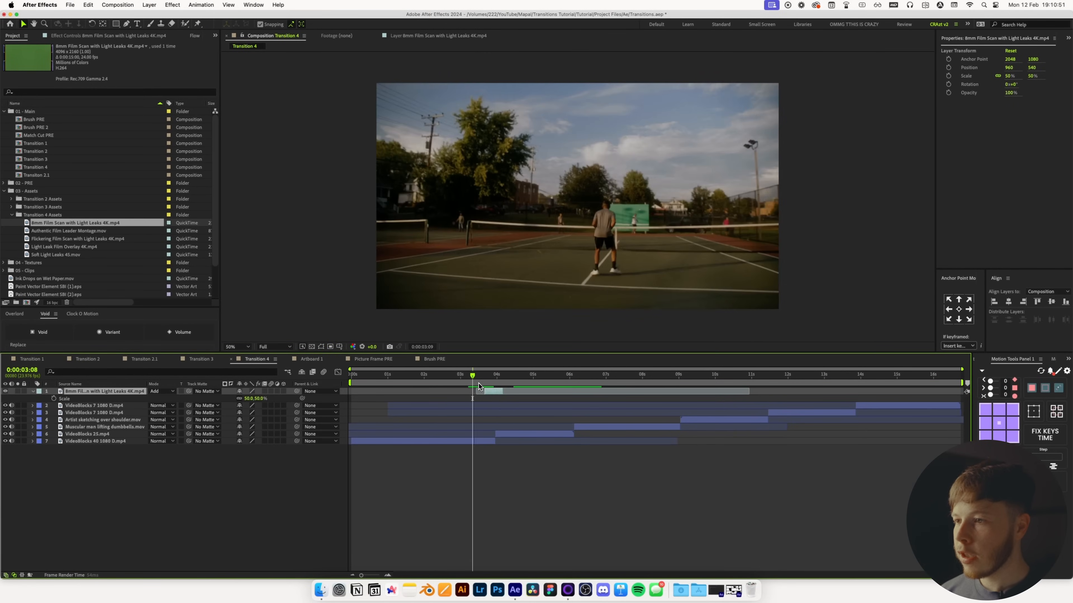
key(space)
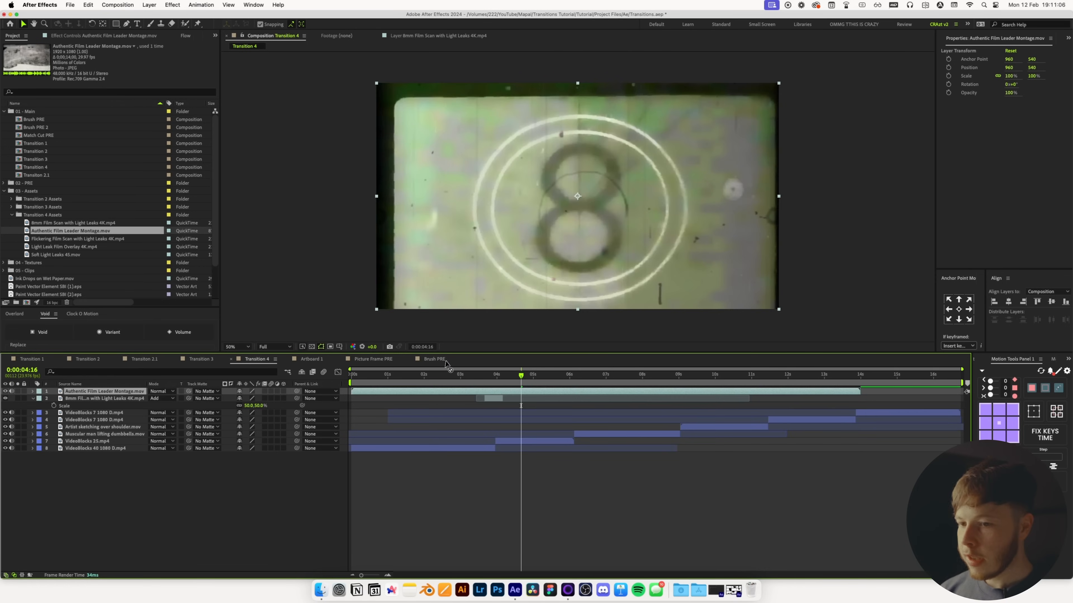
Play the film leader montage footage on its own from the start, and return to the Transition 4 composition view.
key(Home)
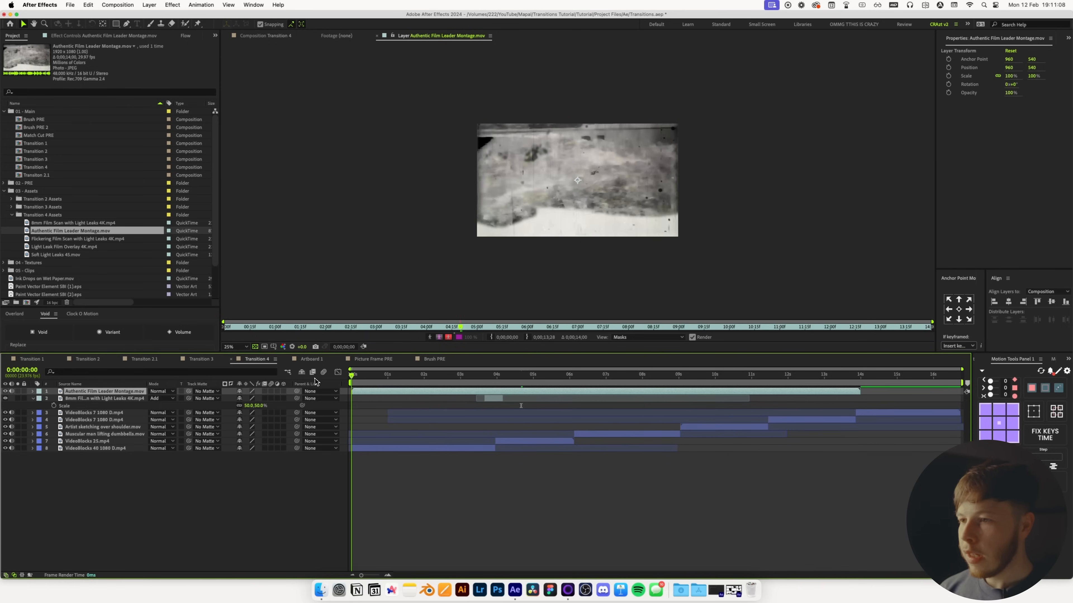
key(space)
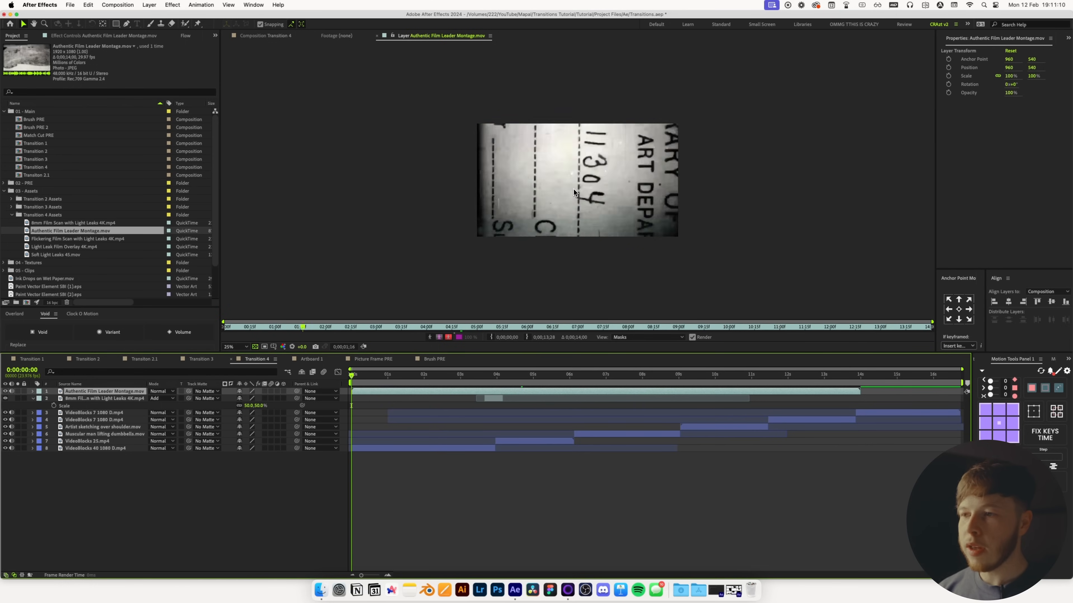
key(space)
click(272, 37)
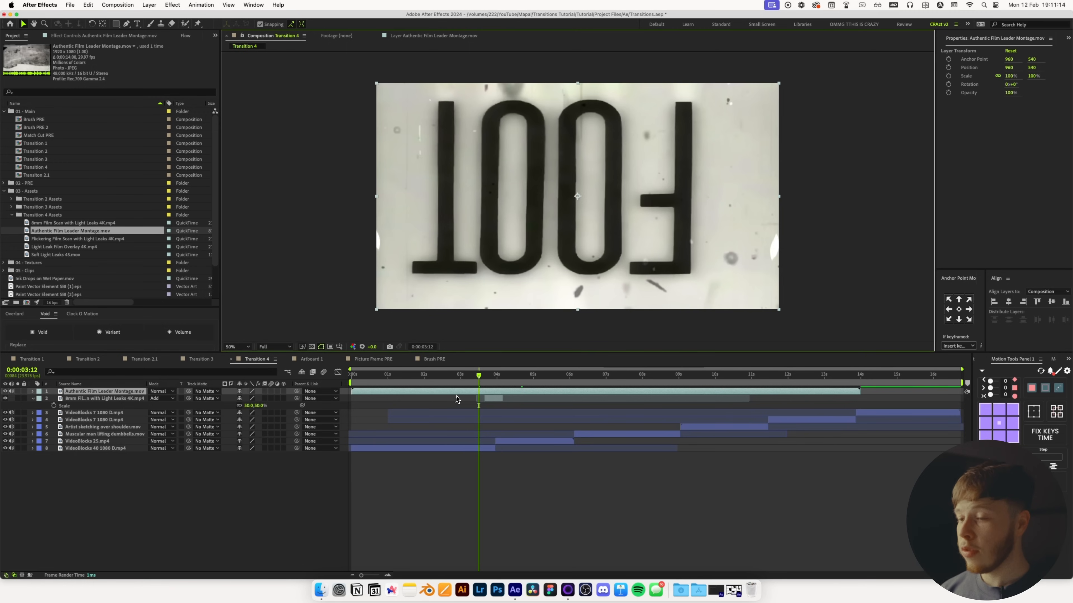
Trim the film leader montage layer to the section from 0:00:01:06 to 0:00:01:20.
mouse_move(415, 373)
mouse_down()
mouse_move(356, 374)
mouse_move(397, 379)
mouse_up()
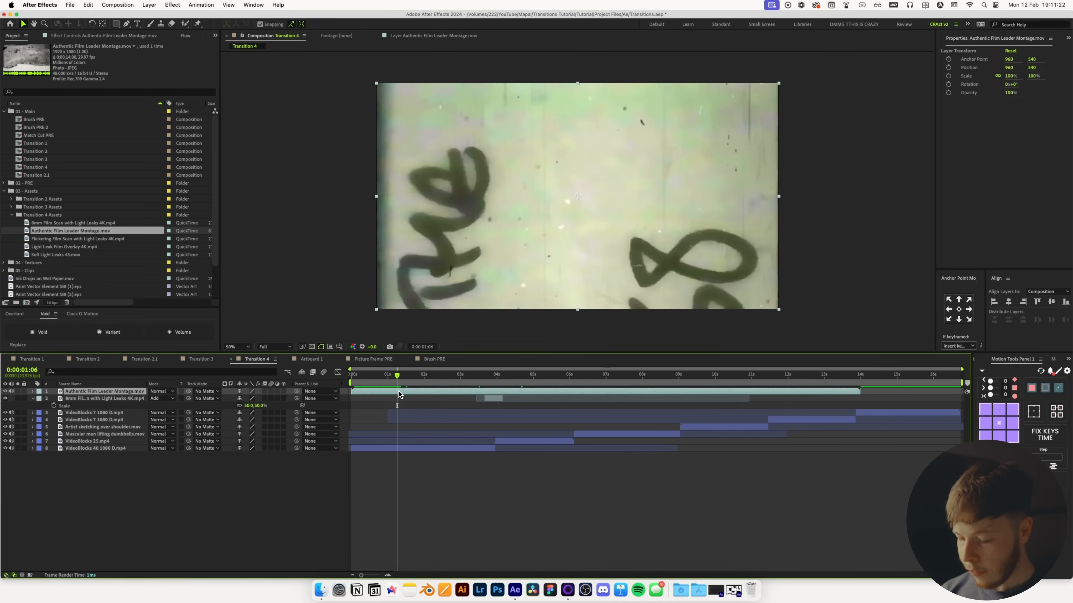
key(alt+bracketleft)
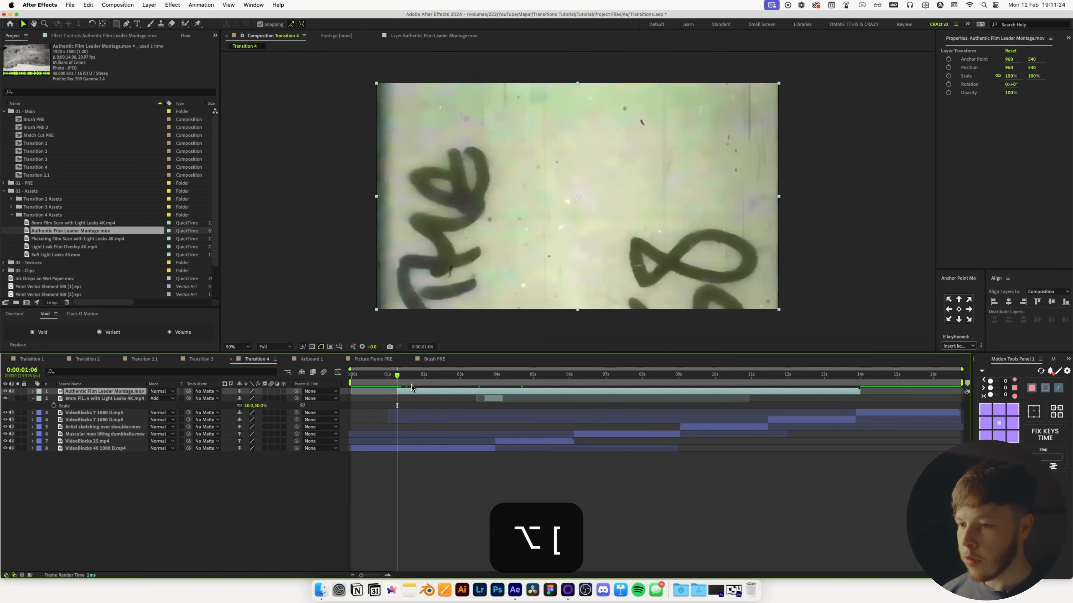
key(super+Right)
key(super+Right)
key(super+Right)
key(super+Right)
key(super+Right)
key(super+Right)
key(super+Right)
key(super+Right)
key(super+Right)
key(super+Right)
key(super+Right)
key(super+Right)
key(super+Right)
key(super+Right)
key(alt+bracketright)
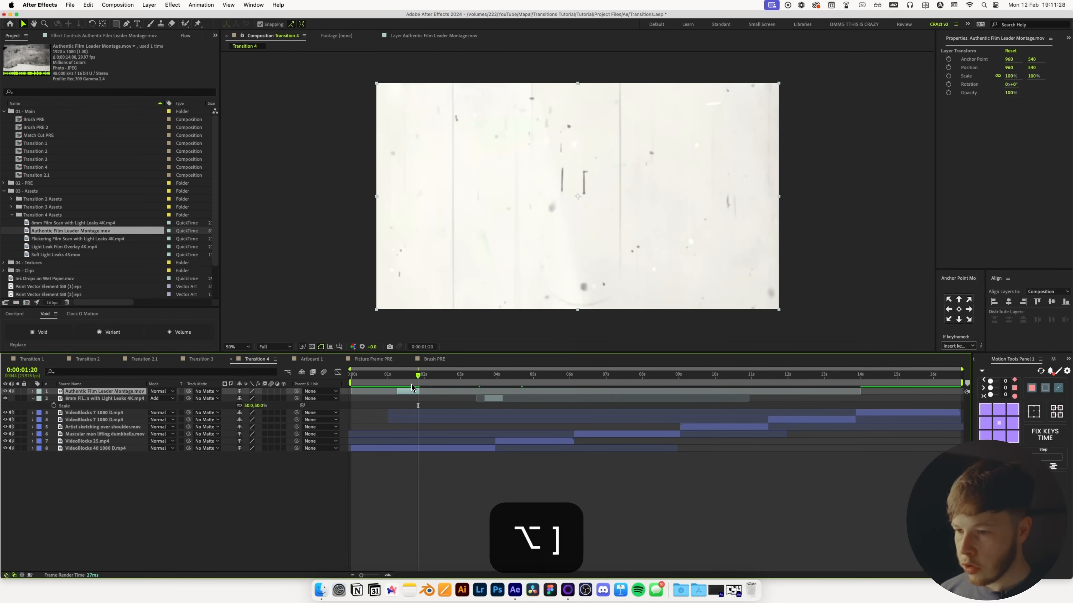
Shift the trimmed film leader montage over the cut at about 6 seconds, and preview the transition from 0:00:05:10.
drag(408, 394, 570, 394)
click(551, 375)
key(space)
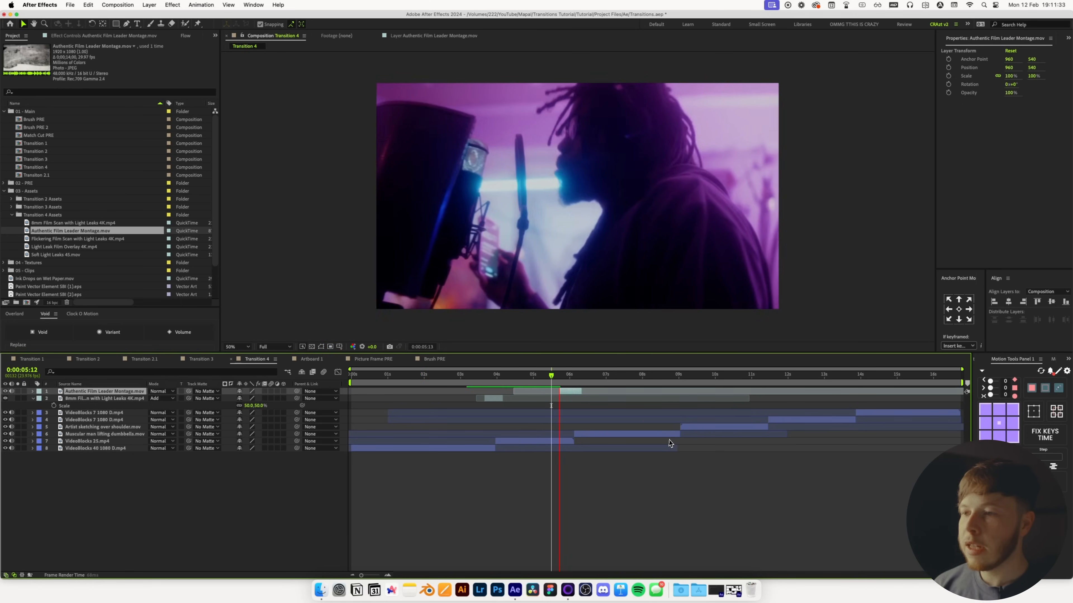
drag(583, 382, 557, 382)
key(space)
click(549, 382)
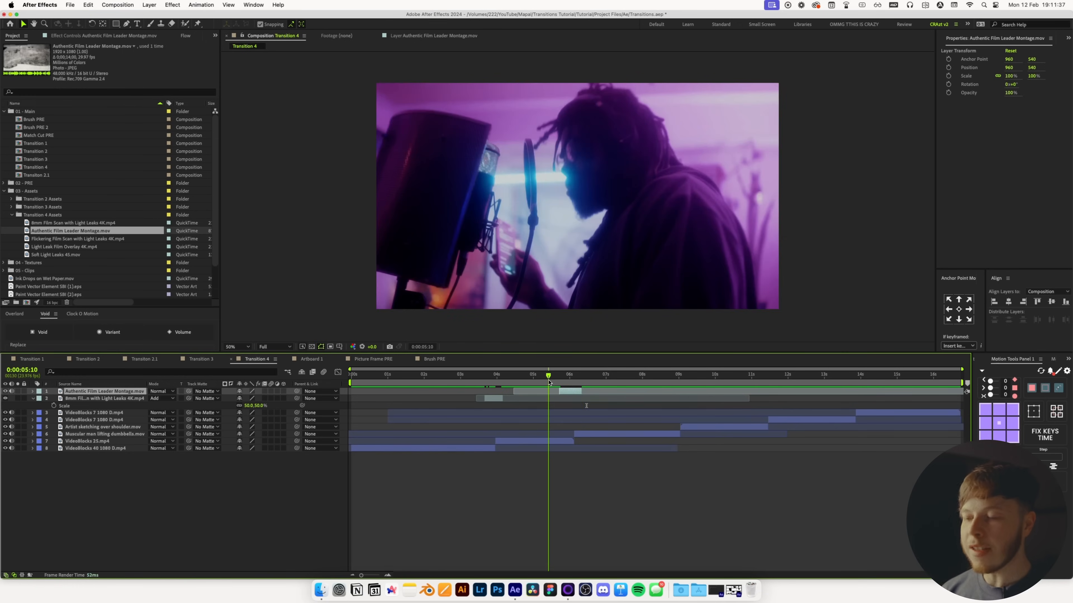
key(space)
key(space)
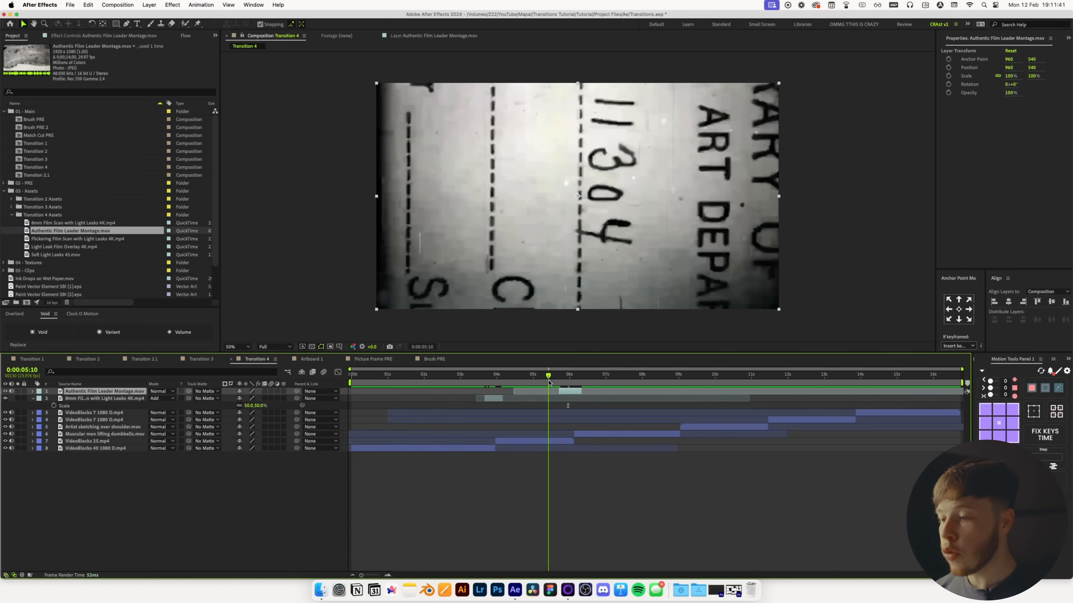
key(space)
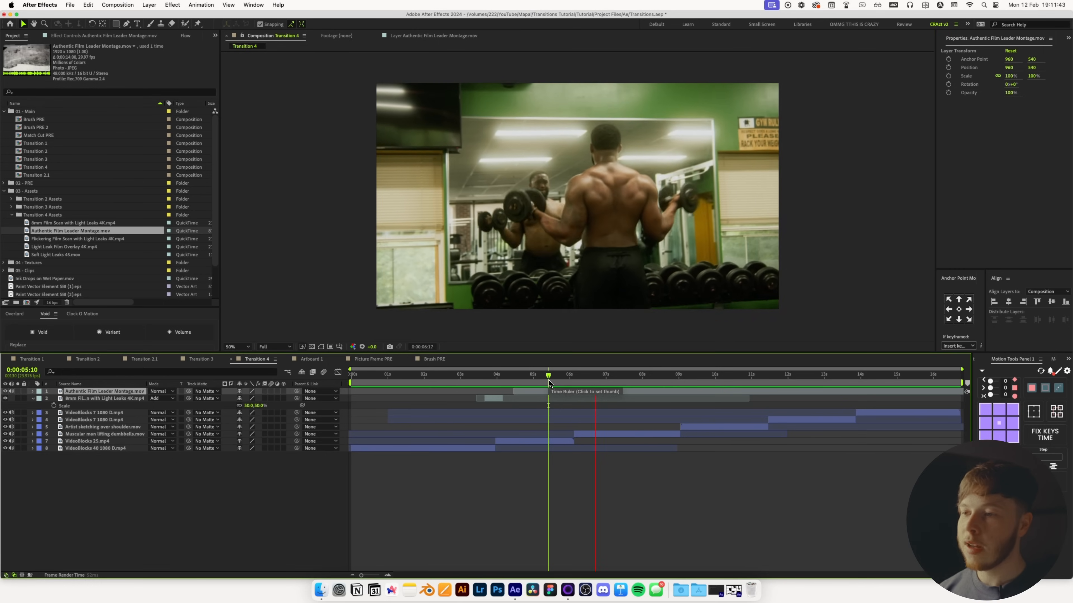
key(space)
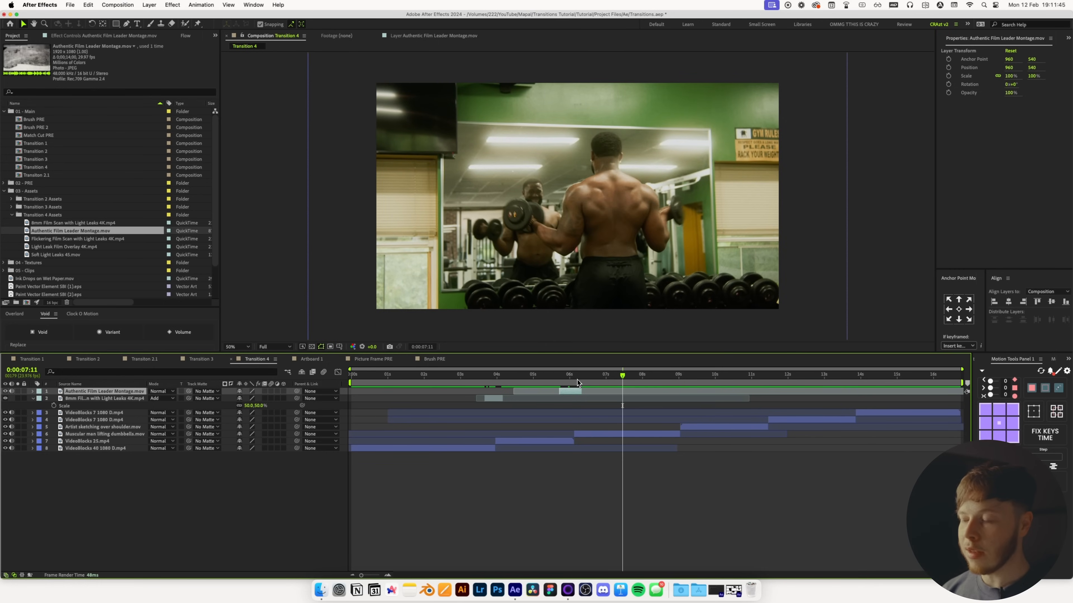
Add the Soft Light Leaks footage as the top layer, starting at about 6.5 seconds, and park the current time at 0:00:07:22.
click(125, 239)
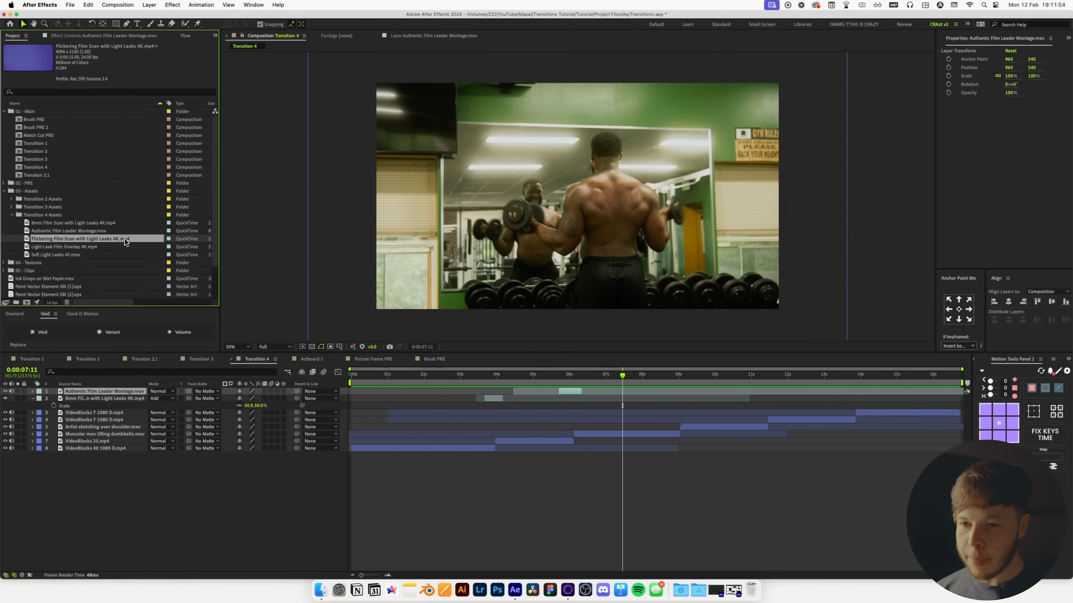
click(125, 255)
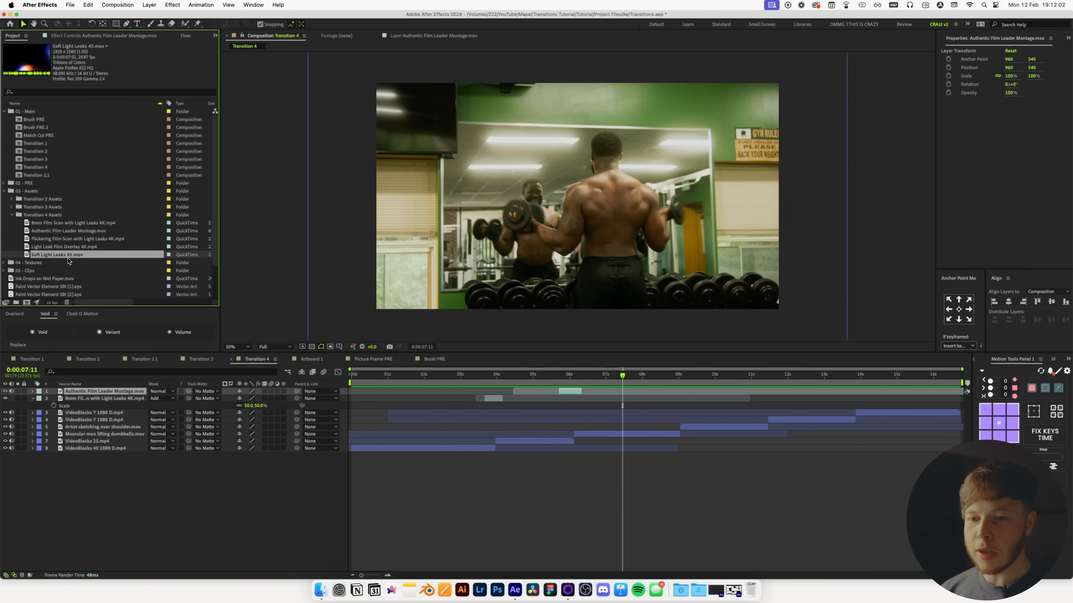
drag(66, 257, 182, 393)
drag(435, 394, 676, 409)
mouse_move(621, 375)
mouse_down()
mouse_move(663, 375)
mouse_move(639, 375)
mouse_up()
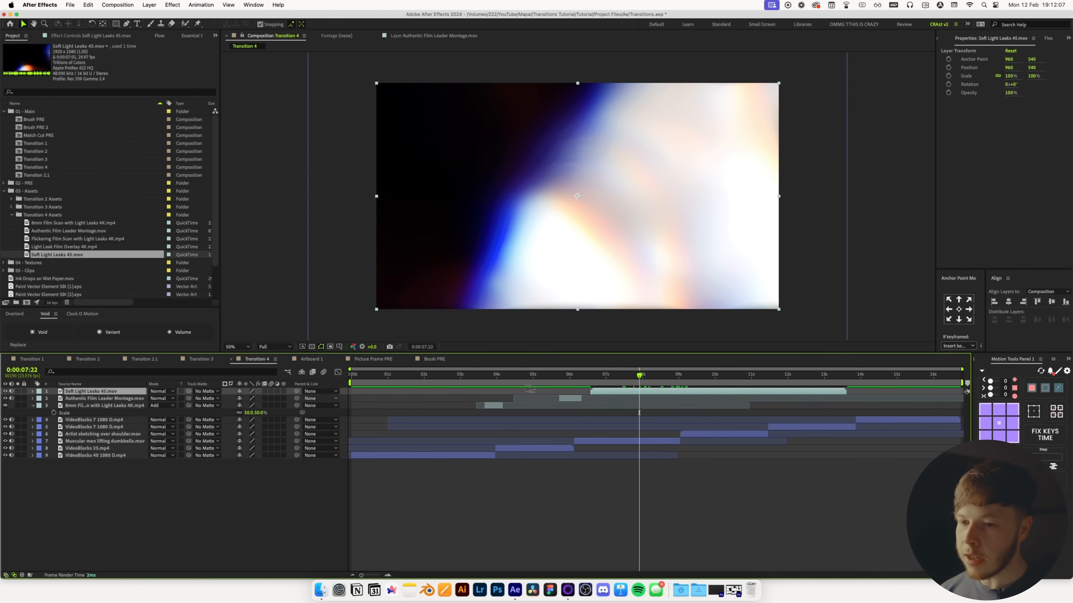
Compare the Add, Lighten and Screen blending modes on the soft light leaks layer and set it to Screen.
click(155, 391)
click(169, 291)
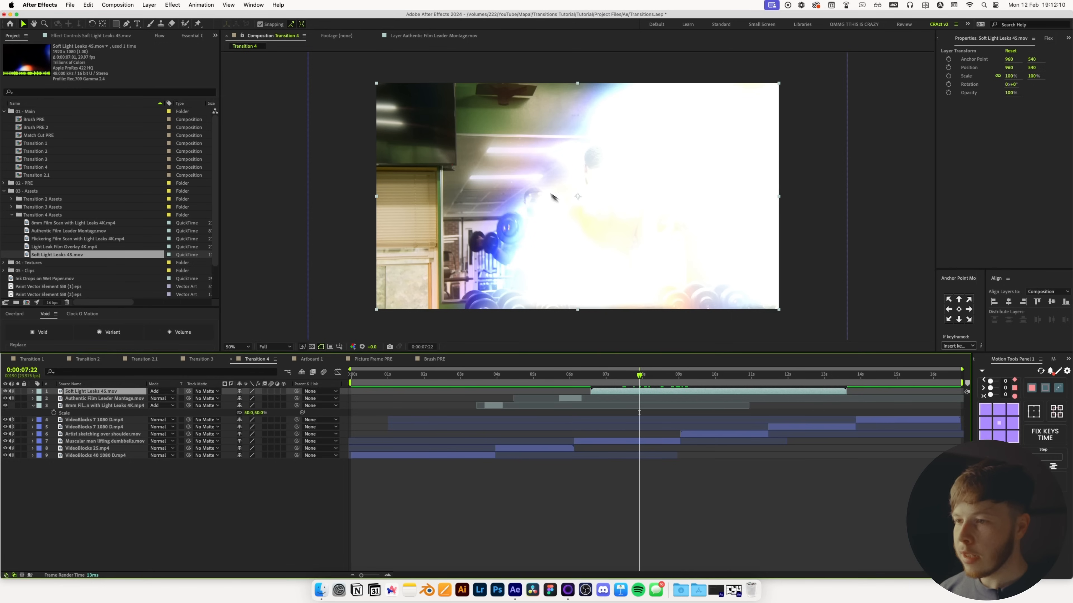
click(172, 393)
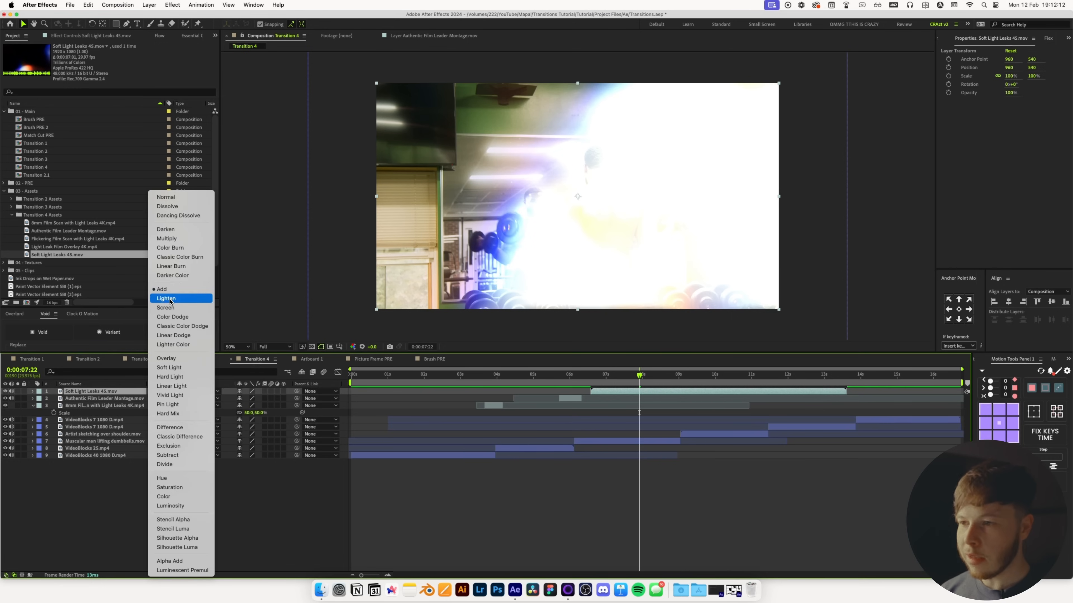
click(170, 299)
click(171, 391)
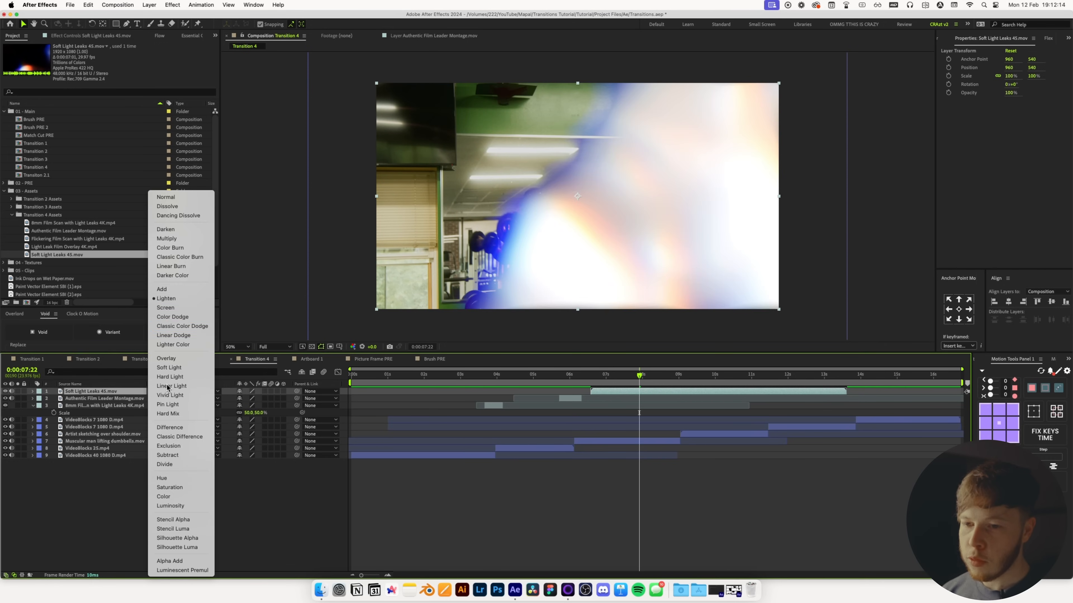
click(169, 308)
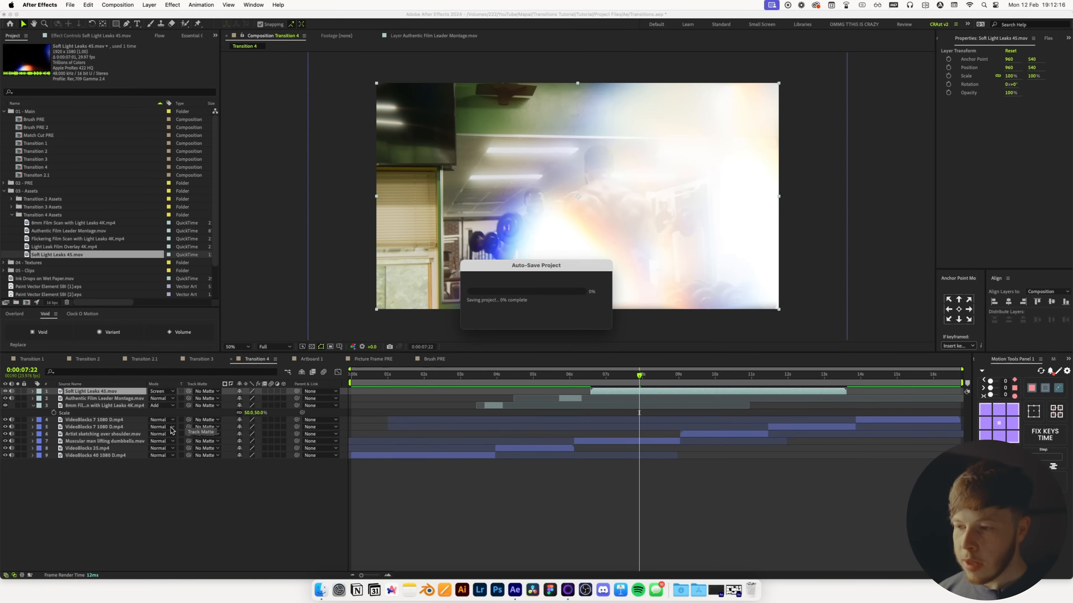
click(168, 391)
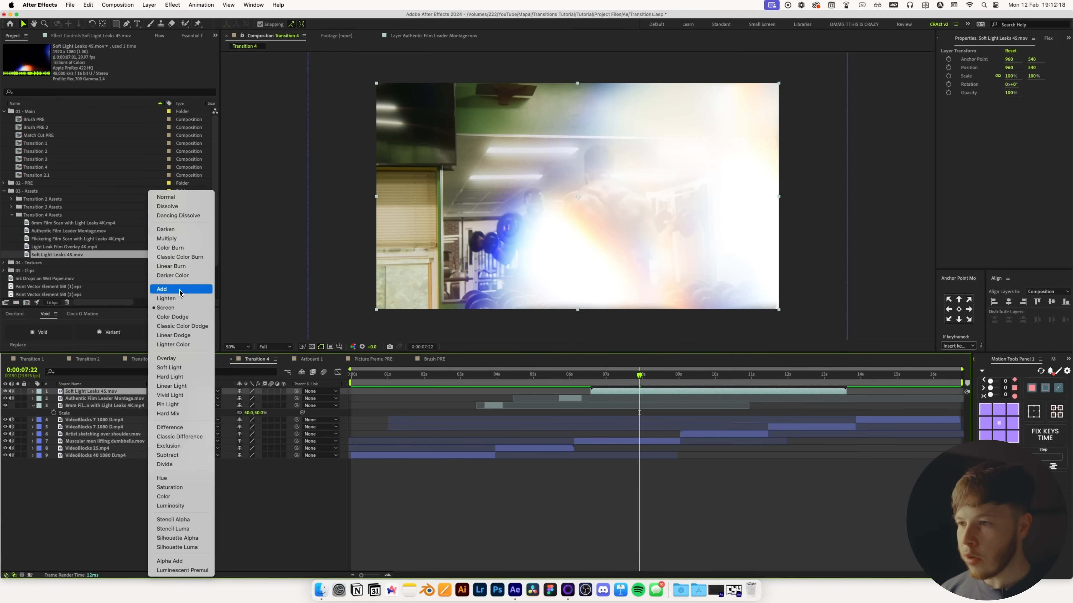
click(714, 436)
Trim the soft light leaks layer to the section from 0:00:08:00 to 0:00:08:16, and shift it over the cut at about 9 seconds.
mouse_move(640, 375)
mouse_down()
mouse_move(653, 377)
mouse_move(643, 383)
mouse_up()
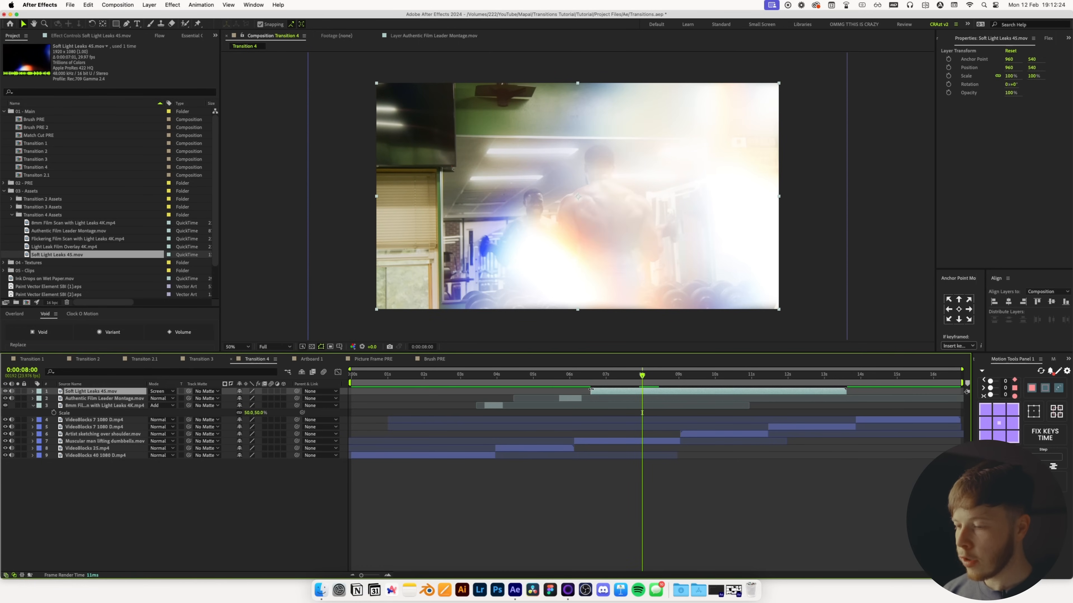
key(space)
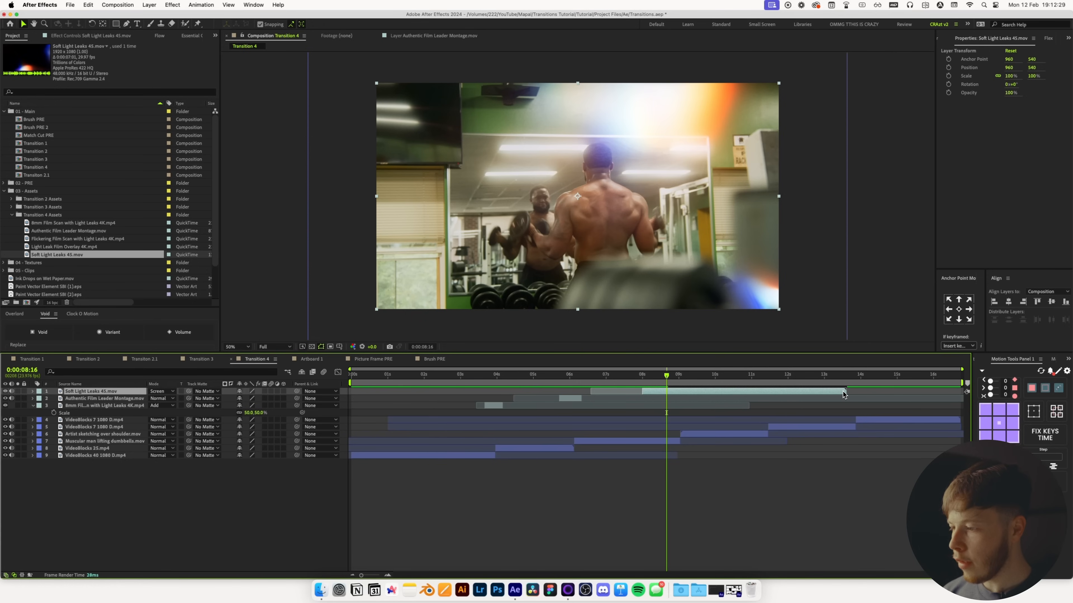
drag(844, 391, 674, 397)
click(635, 382)
key(space)
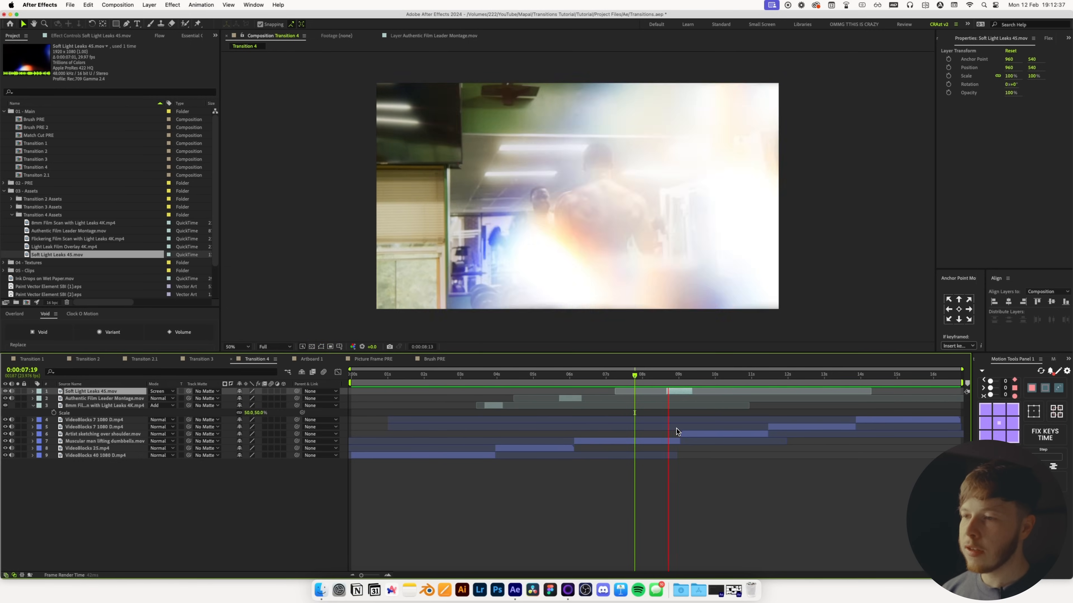
Move the soft light leaks layer below the film leader montage so it plays directly before that clip, and preview the combination.
drag(671, 376, 542, 391)
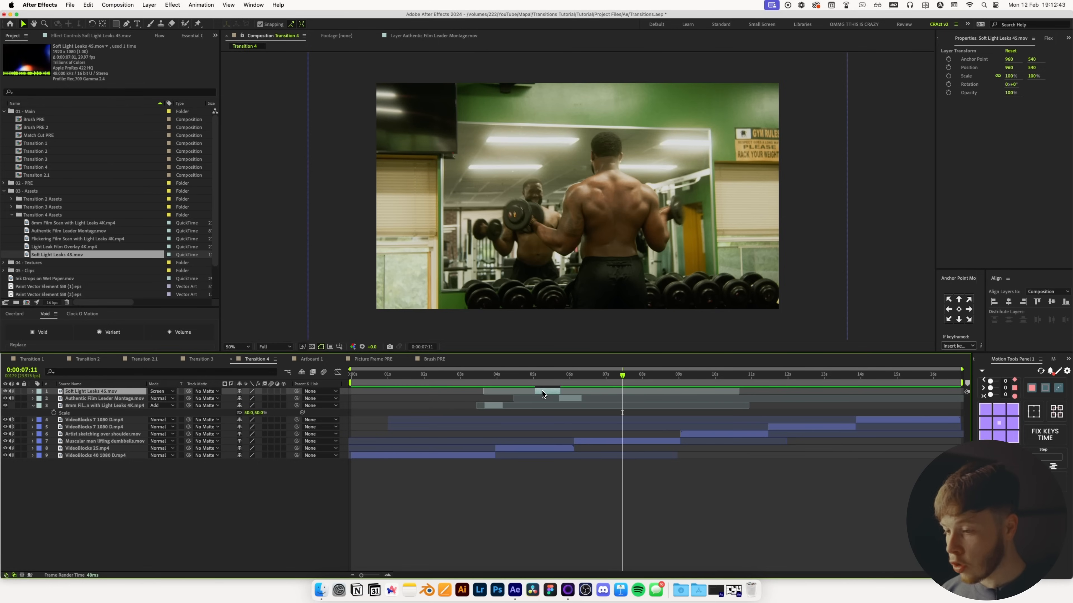
drag(105, 395, 101, 403)
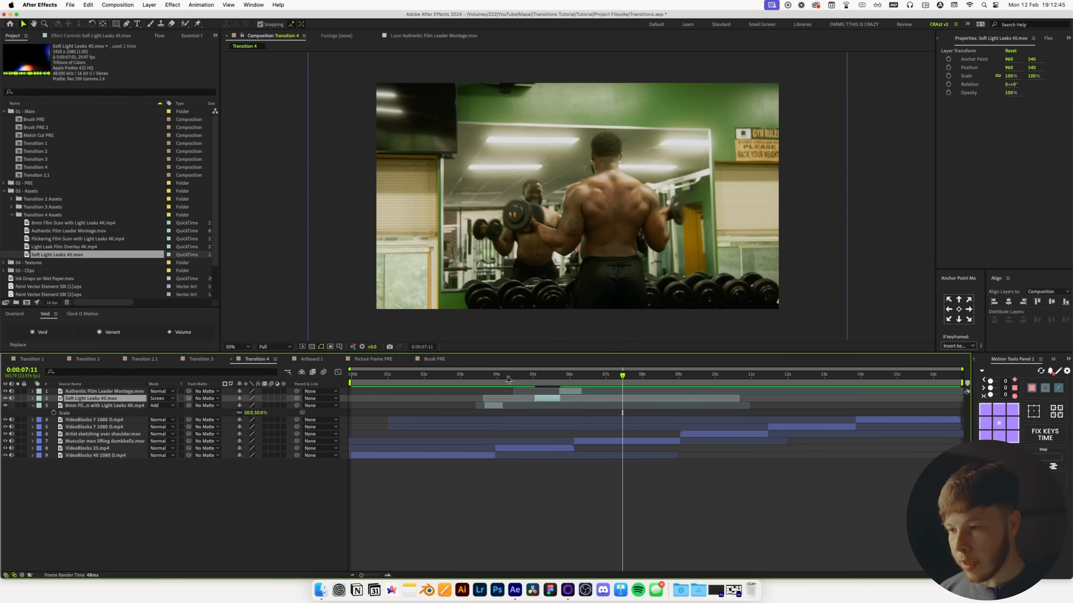
click(518, 379)
key(space)
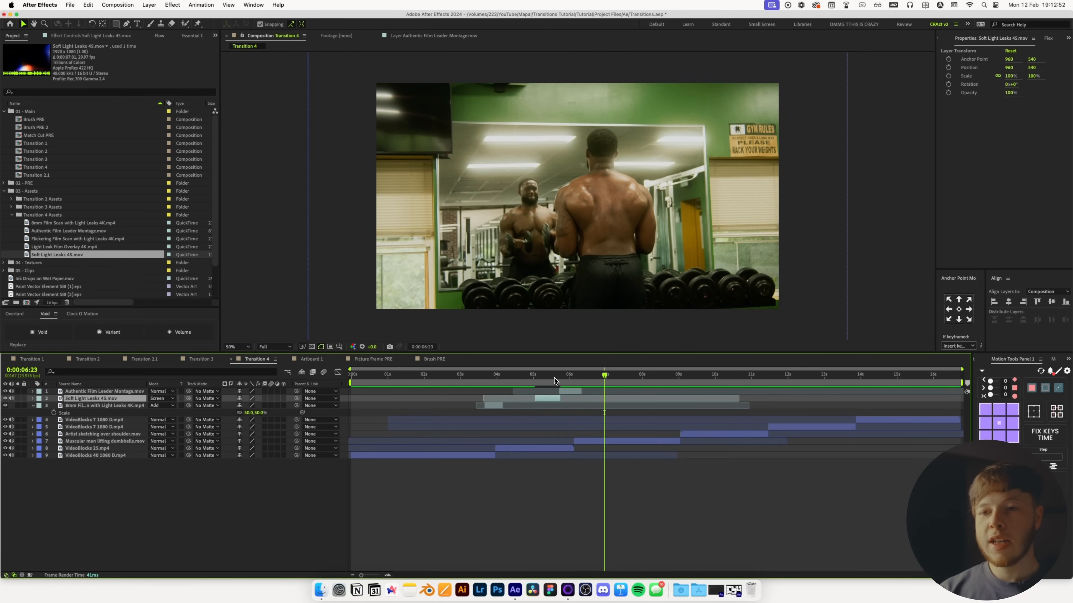
Add Flickering Film Scan with Light Leaks 4K.mp4 as the top layer, and scrub through its footage on its own.
drag(76, 238, 123, 394)
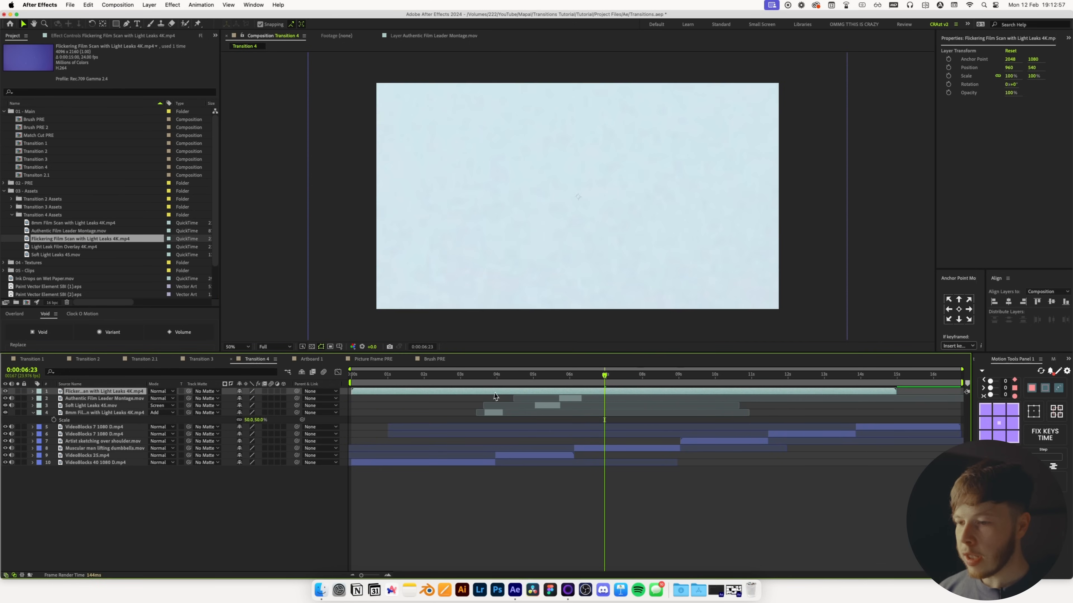
double_click(122, 394)
click(481, 375)
drag(483, 376, 614, 373)
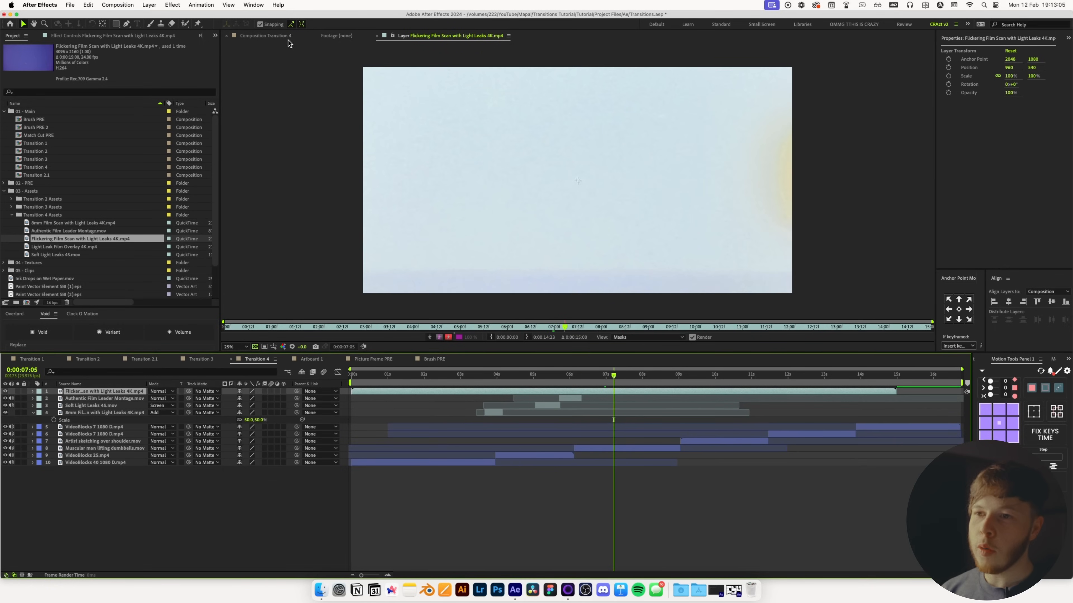
click(274, 36)
key(Home)
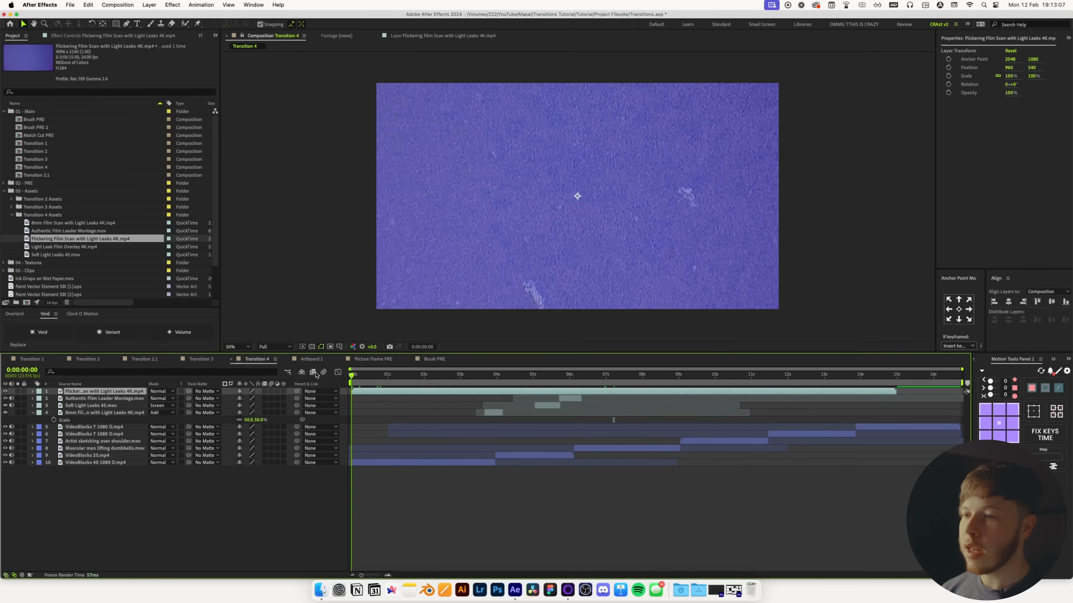
Scale the flickering film scan layer to 50% and trim it to a short light-leak section ending at 0:00:01:04.
key(s)
drag(261, 399, 231, 400)
drag(361, 376, 376, 376)
drag(376, 376, 939, 391)
key(alt+[)
key(alt+])
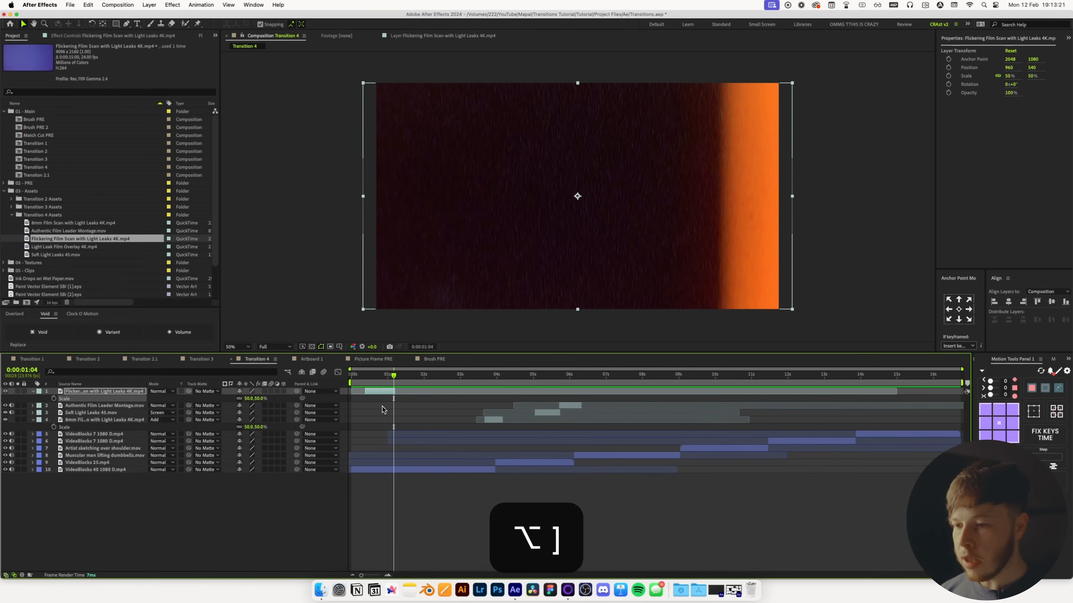
Duplicate the flickering film scan layer, blend both copies with Add, and place them over the cuts at about 9 and 11.5 seconds.
key(super+d)
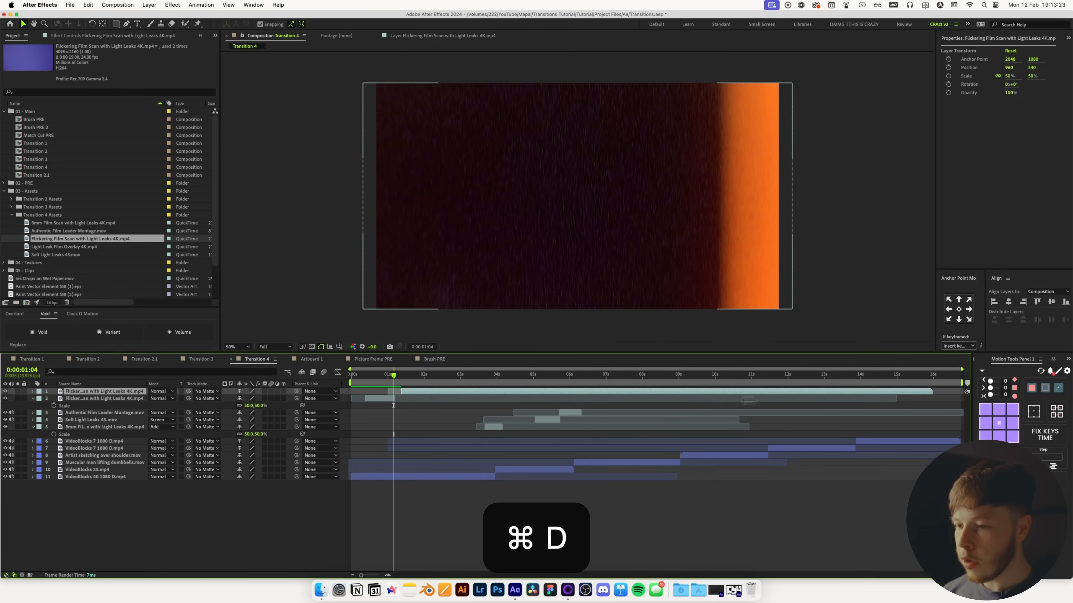
drag(404, 391, 593, 392)
key(super+z)
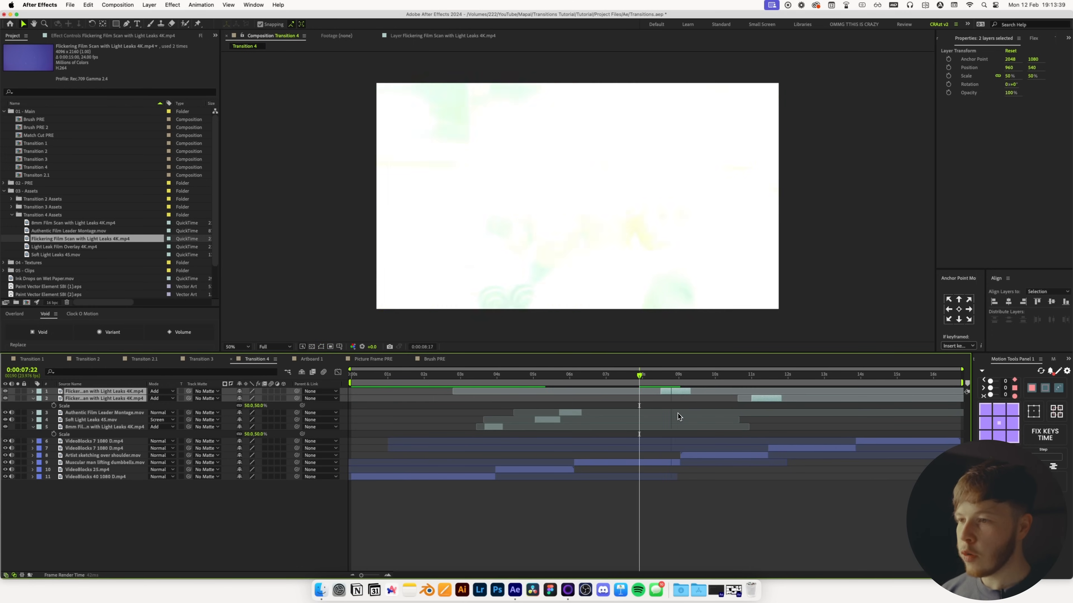
key(space)
drag(680, 378, 672, 379)
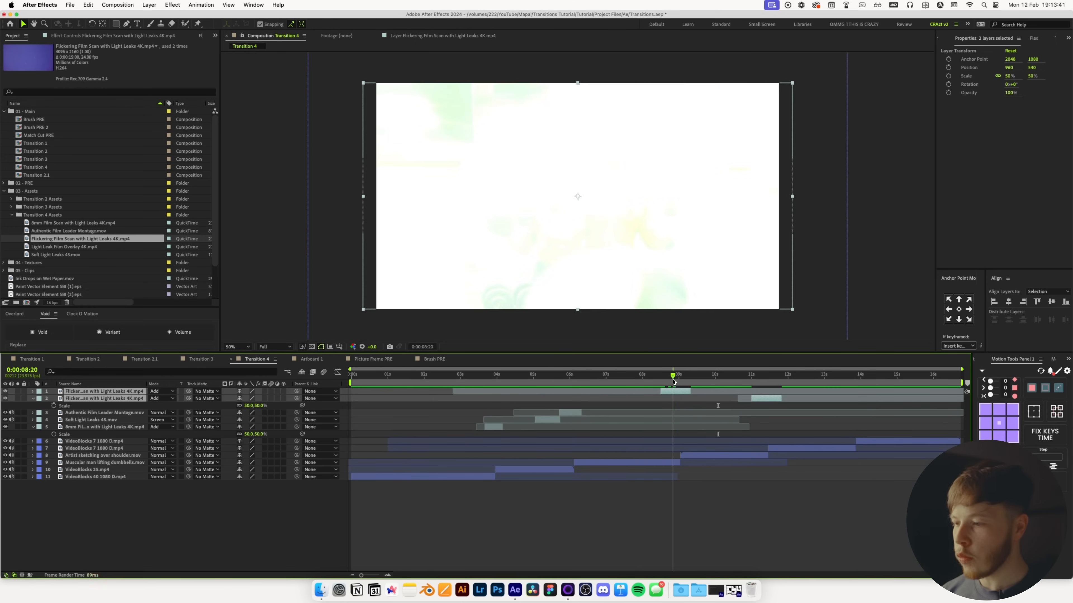
Time-stretch the upper flickering film scan layer to half its duration, and shift it to straddle the cut at about 9 seconds.
right_click(679, 394)
mouse_move(718, 367)
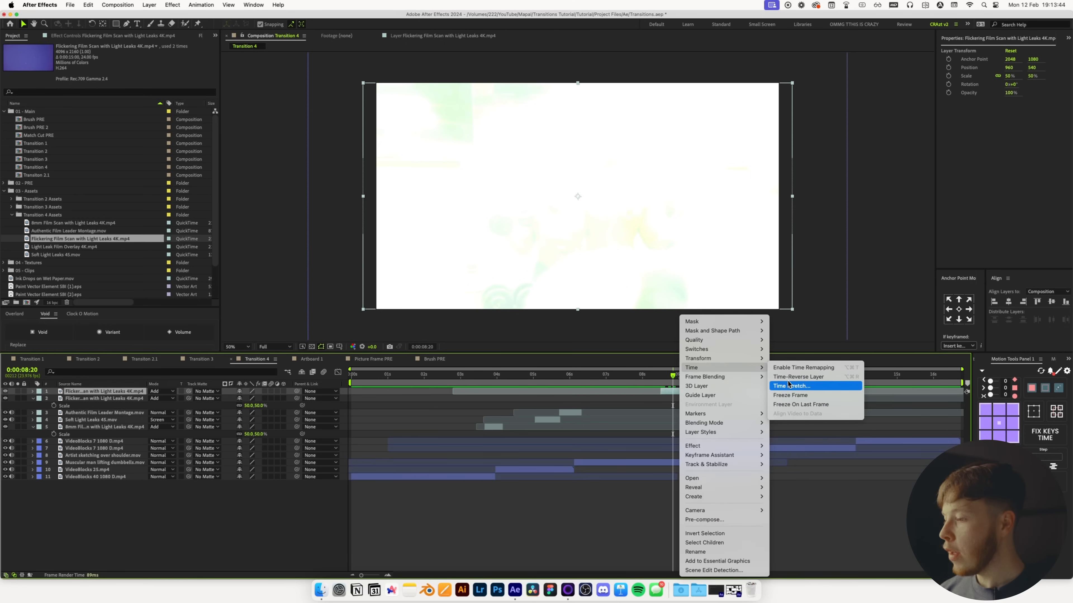
click(797, 387)
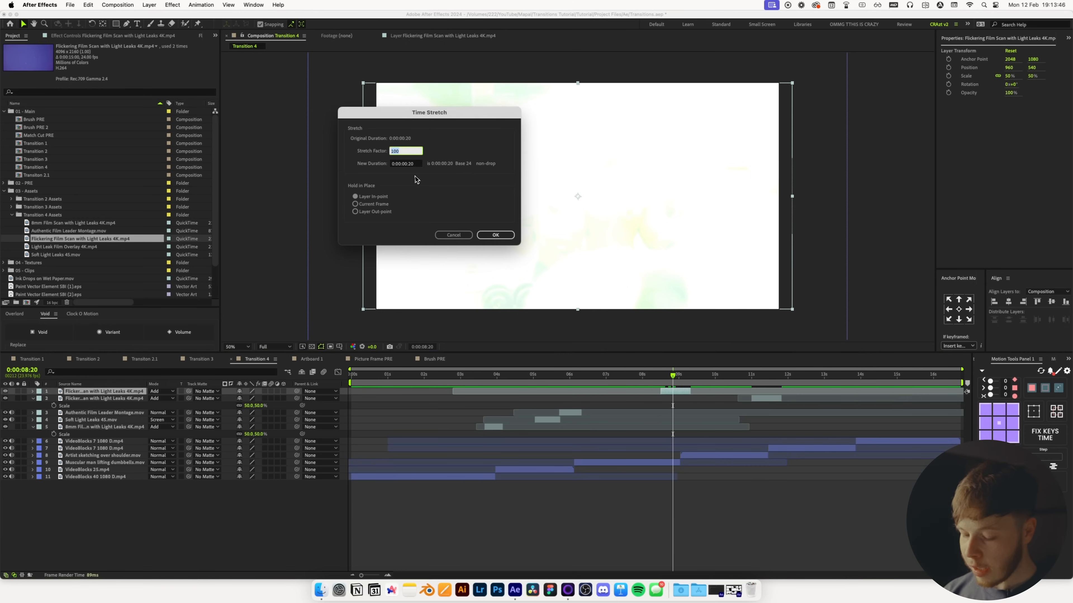
key(Return)
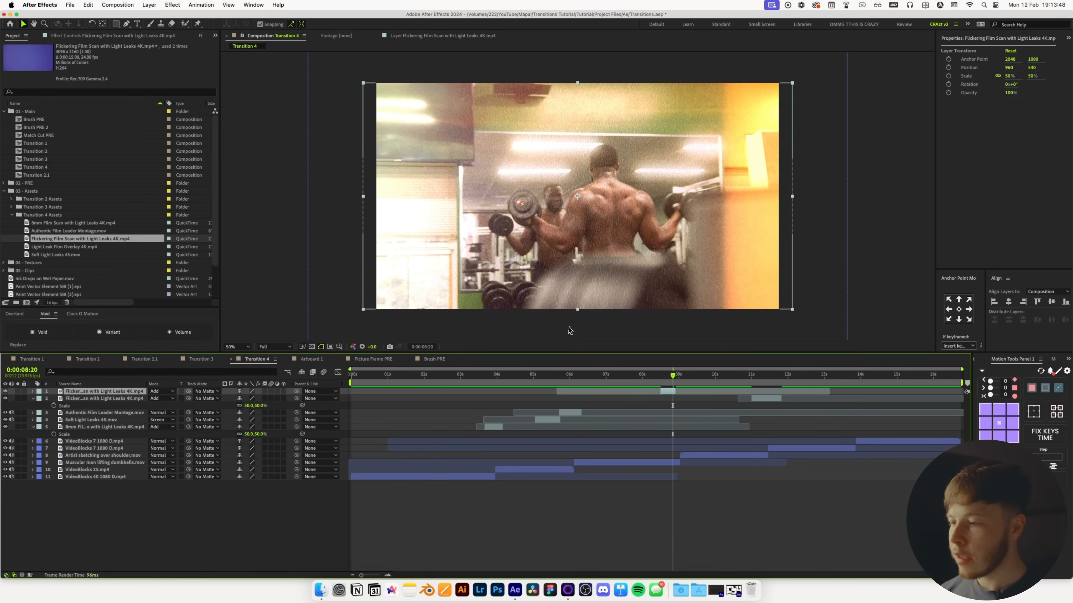
mouse_move(668, 397)
mouse_down()
mouse_move(678, 397)
mouse_move(663, 382)
mouse_up()
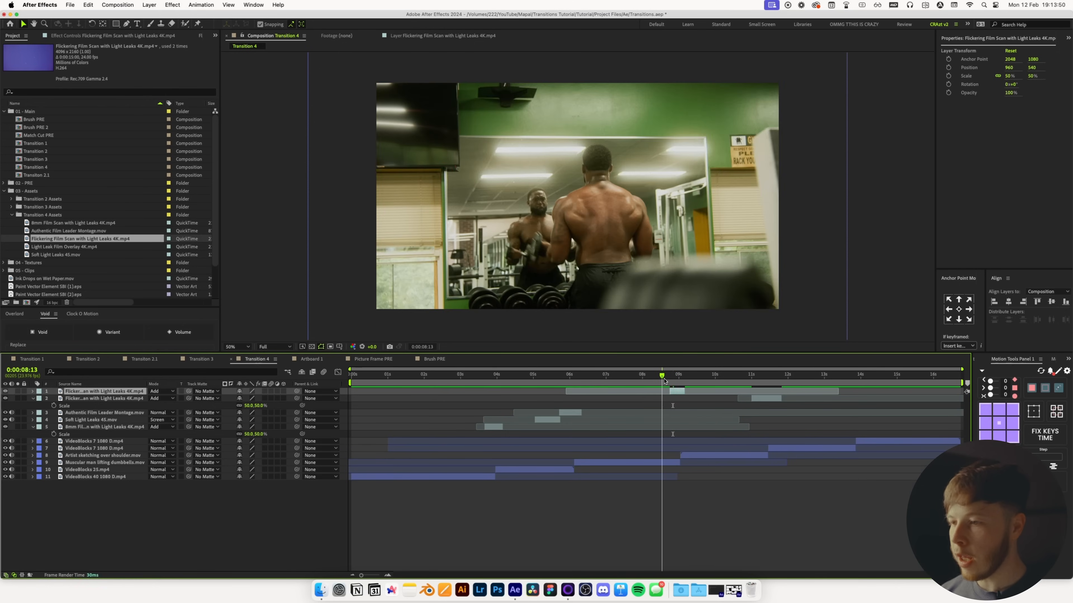
key(space)
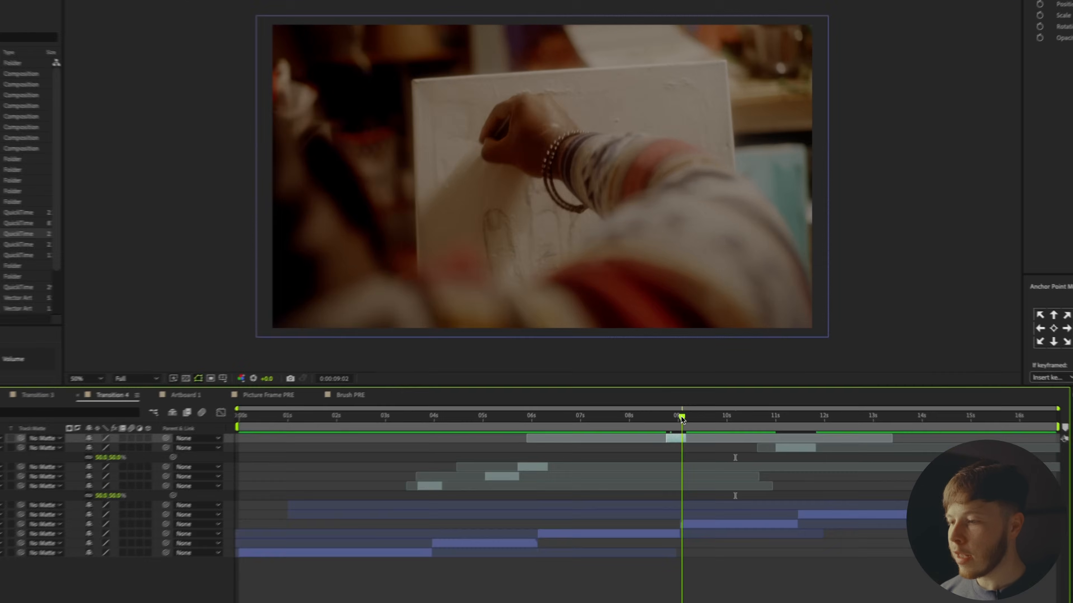